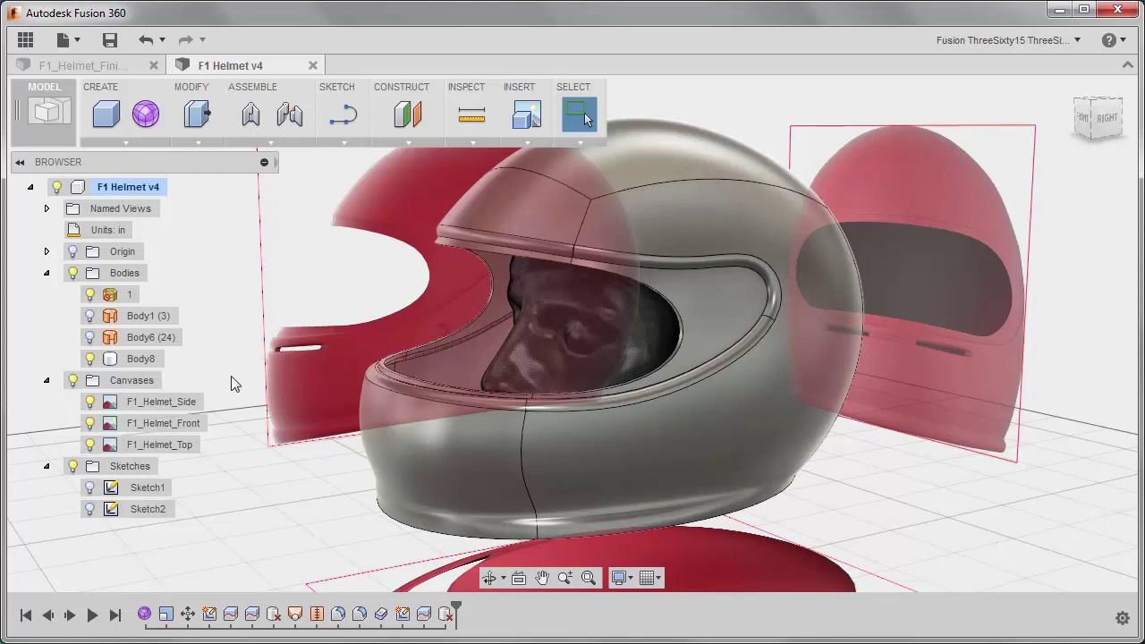
# Show Body6 to examine the tinted visor in the helmet opening from the front, and hide it again.
pyautogui.click(90, 337)
pyautogui.keyDown('shift'); pyautogui.moveTo(343, 297); pyautogui.dragTo(397, 284, button='middle'); pyautogui.keyUp('shift')
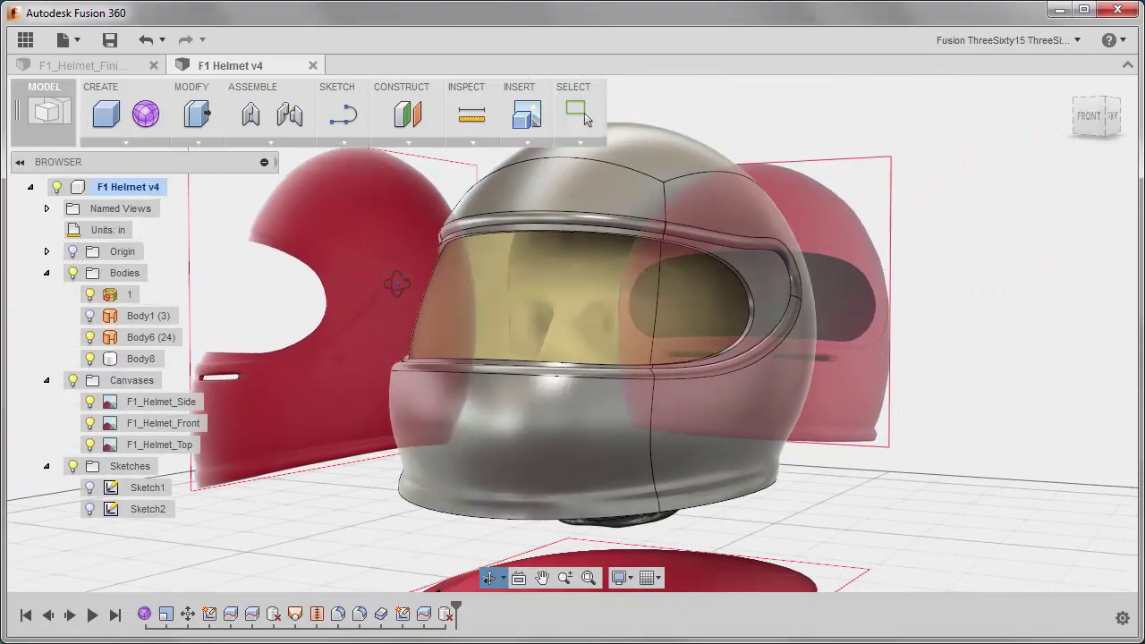
pyautogui.click(90, 337)
# Show the Body1 visor surface and isolate it by hiding the Body8 helmet shell and the head mesh.
pyautogui.click(92, 318)
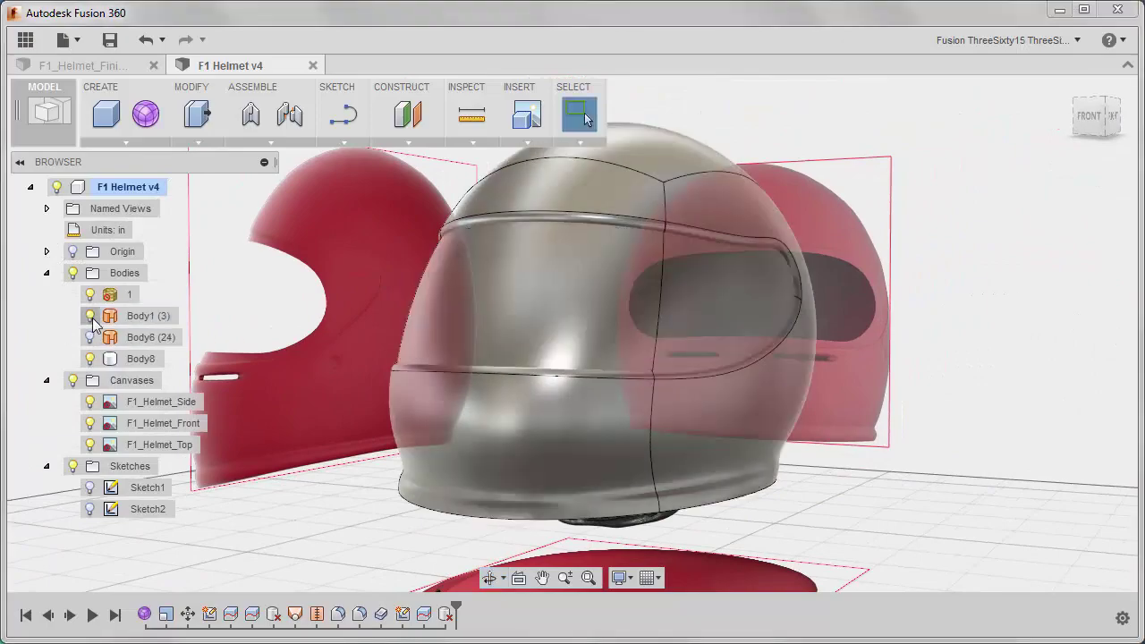
pyautogui.keyDown('shift'); pyautogui.moveTo(381, 288); pyautogui.dragTo(259, 340, button='middle'); pyautogui.keyUp('shift')
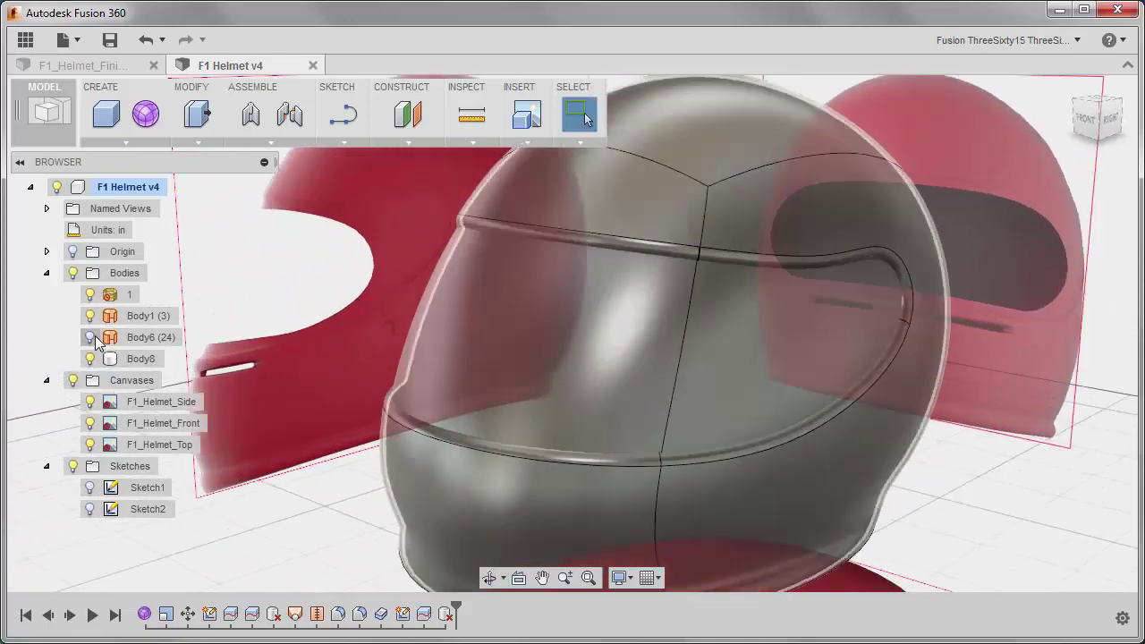
pyautogui.click(95, 340)
pyautogui.click(89, 338)
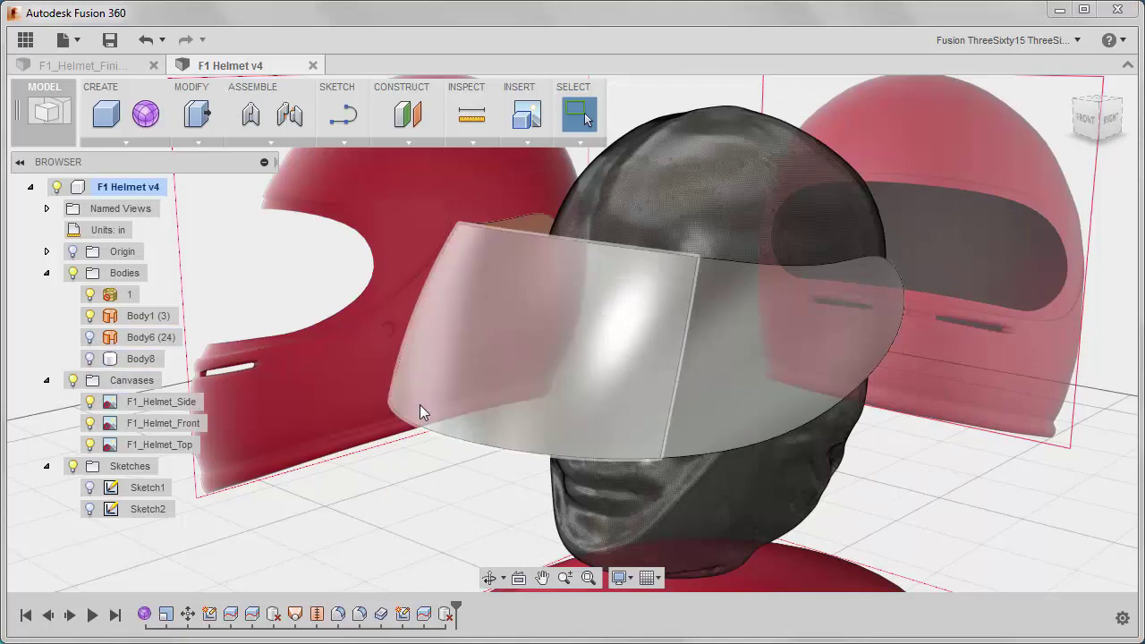
pyautogui.click(417, 404)
pyautogui.keyDown('shift'); pyautogui.moveTo(417, 404); pyautogui.dragTo(362, 402, button='middle'); pyautogui.keyUp('shift')
pyautogui.click(89, 295)
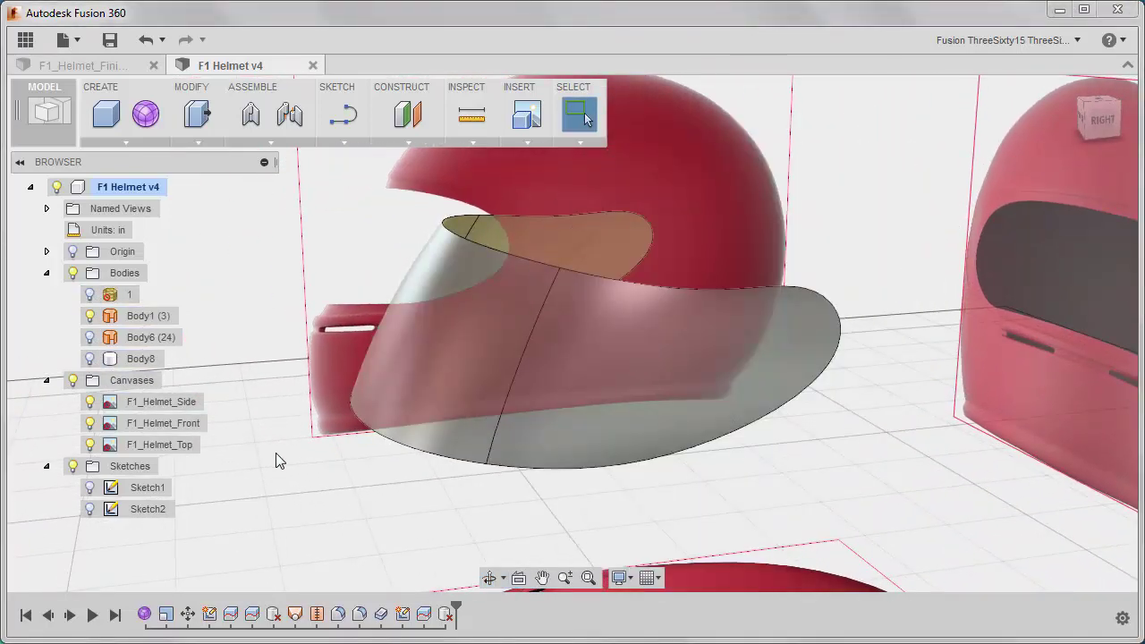
# Examine the visor surface against the reference canvases from the front and at an angle.
pyautogui.keyDown('shift'); pyautogui.moveTo(275, 453); pyautogui.dragTo(375, 452, button='middle'); pyautogui.keyUp('shift')
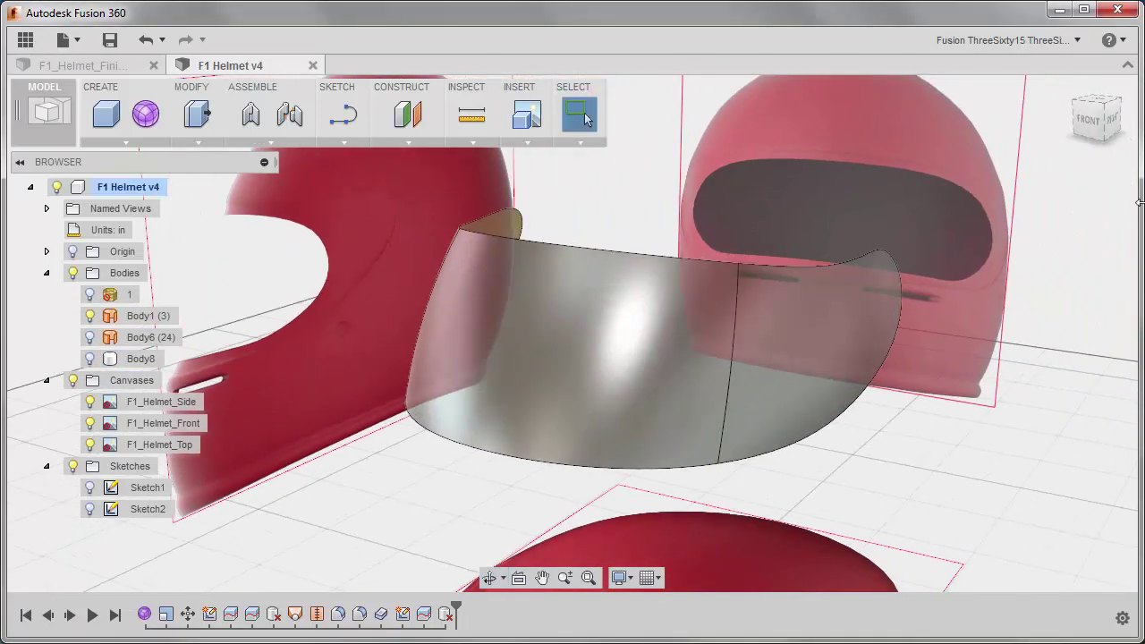
pyautogui.click(1088, 118)
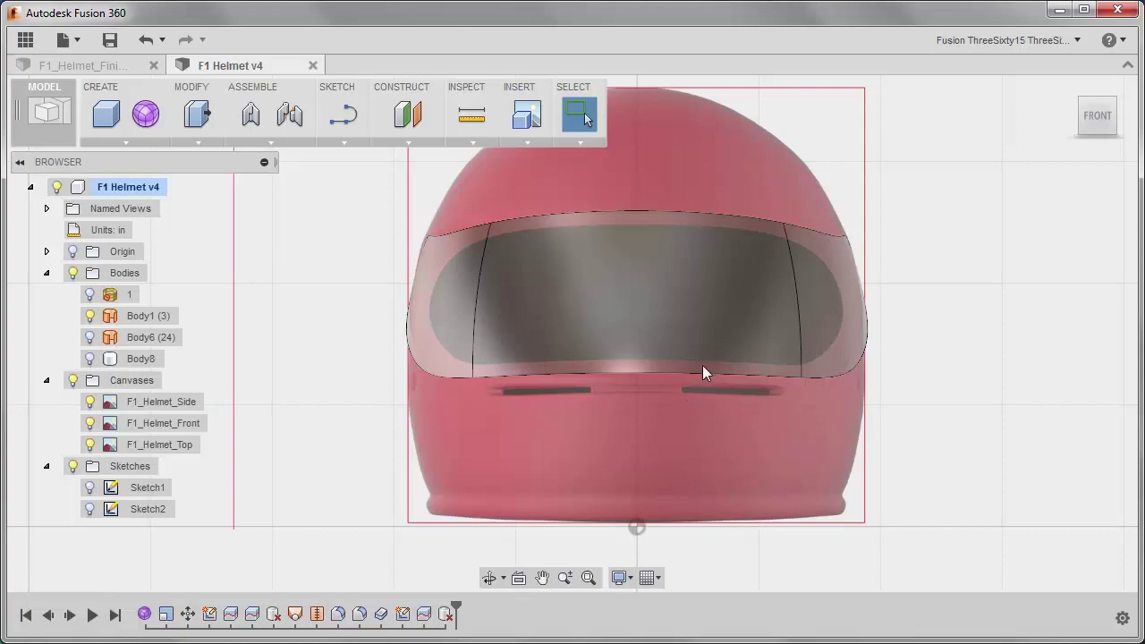
pyautogui.keyDown('shift'); pyautogui.moveTo(703, 370); pyautogui.dragTo(676, 349, button='middle'); pyautogui.keyUp('shift')
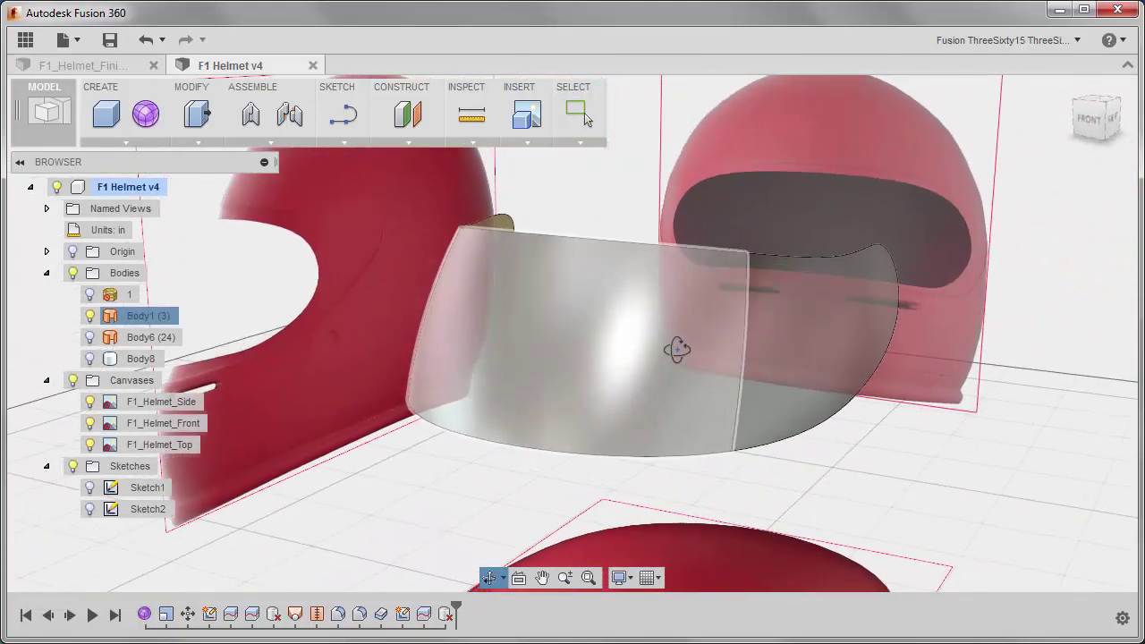
pyautogui.keyDown('shift'); pyautogui.moveTo(558, 349); pyautogui.dragTo(396, 268, button='middle'); pyautogui.keyUp('shift')
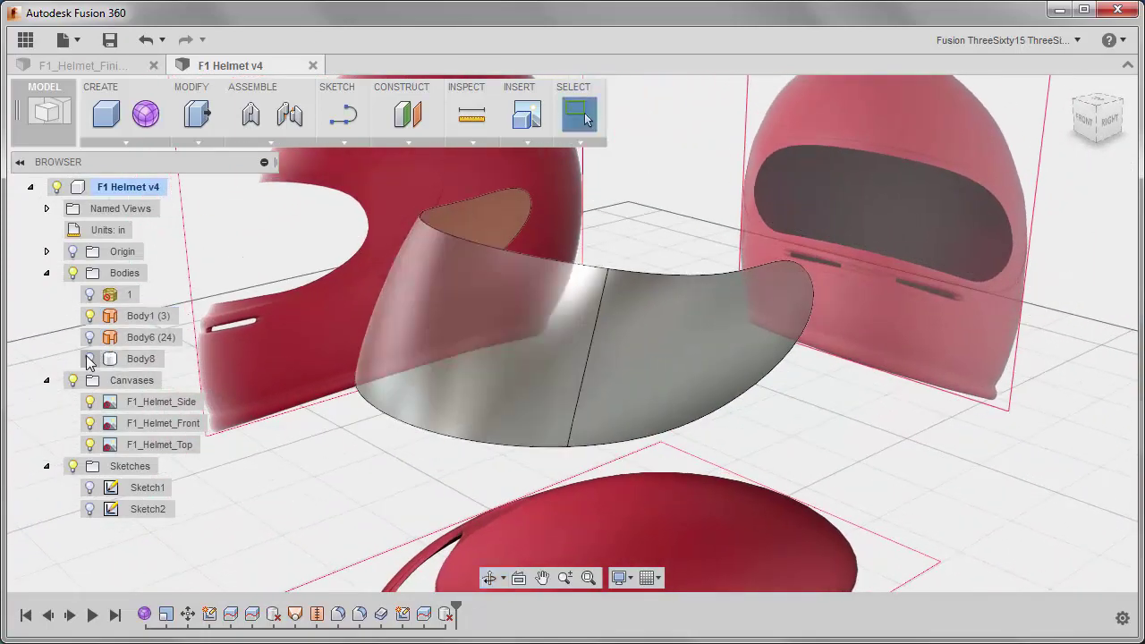
# Show the Body8 helmet shell again and view the lower front corner where the visor surface meets its trim.
pyautogui.click(89, 359)
pyautogui.keyDown('shift'); pyautogui.moveTo(96, 364); pyautogui.dragTo(165, 373, button='middle'); pyautogui.keyUp('shift')
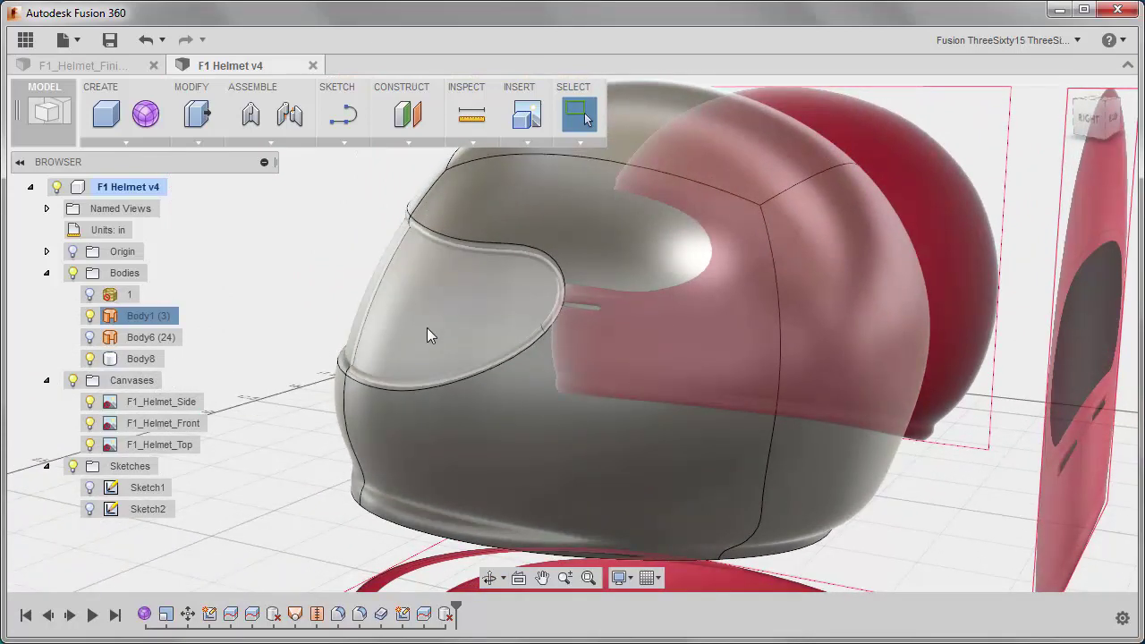
pyautogui.scroll(5, 322, 376)
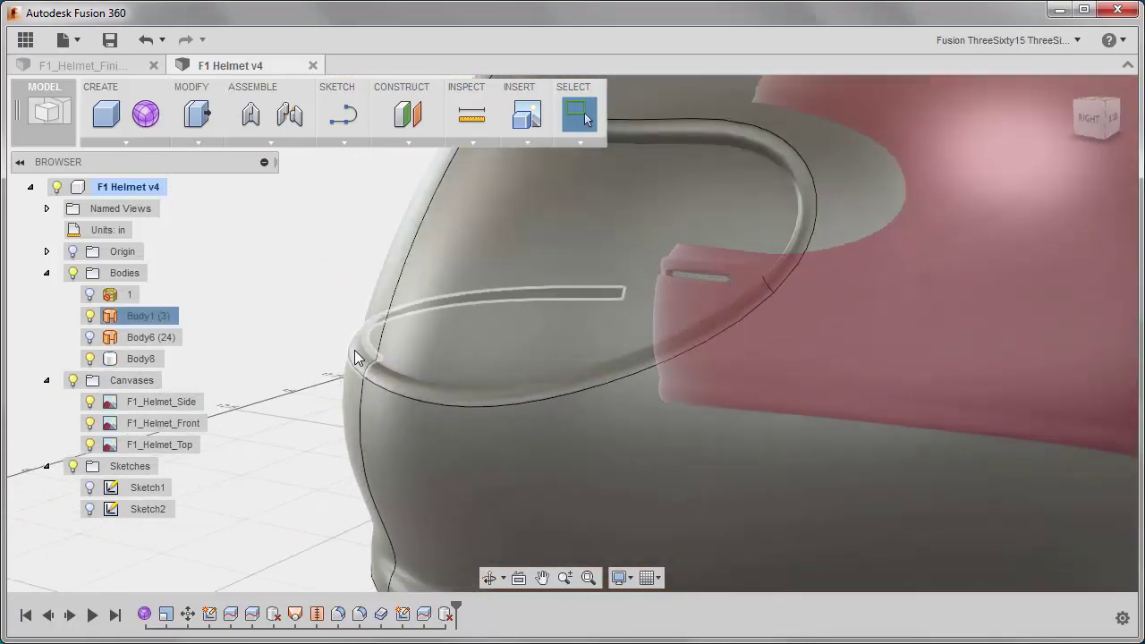
# Thicken the visor surface by 0.12 in on one side as a new body.
pyautogui.click(198, 142)
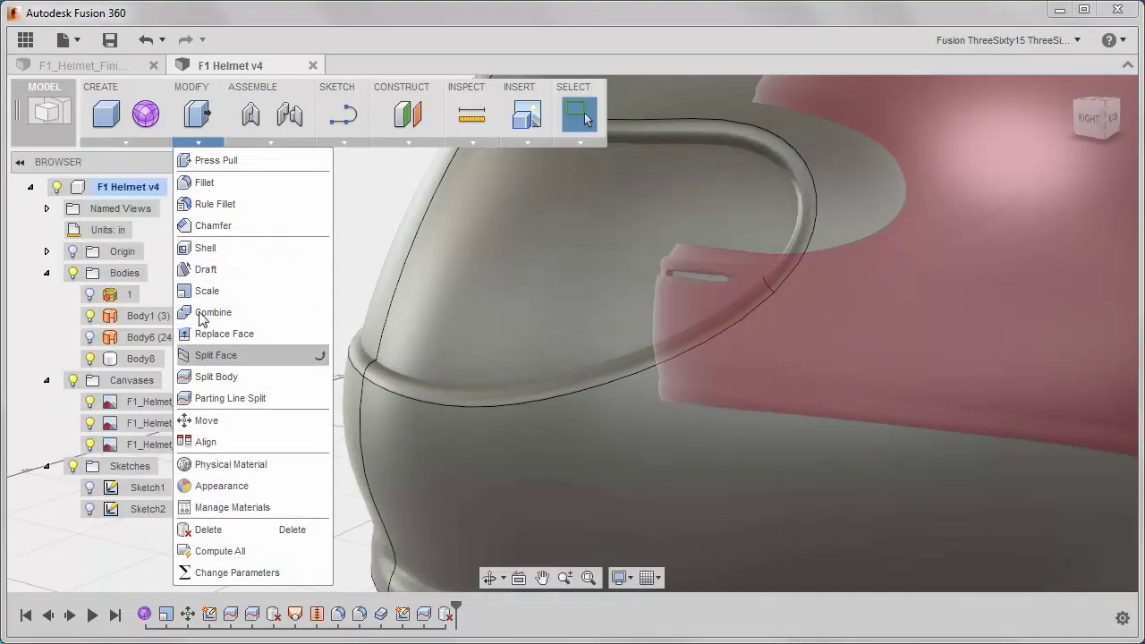
pyautogui.click(125, 143)
pyautogui.click(120, 462)
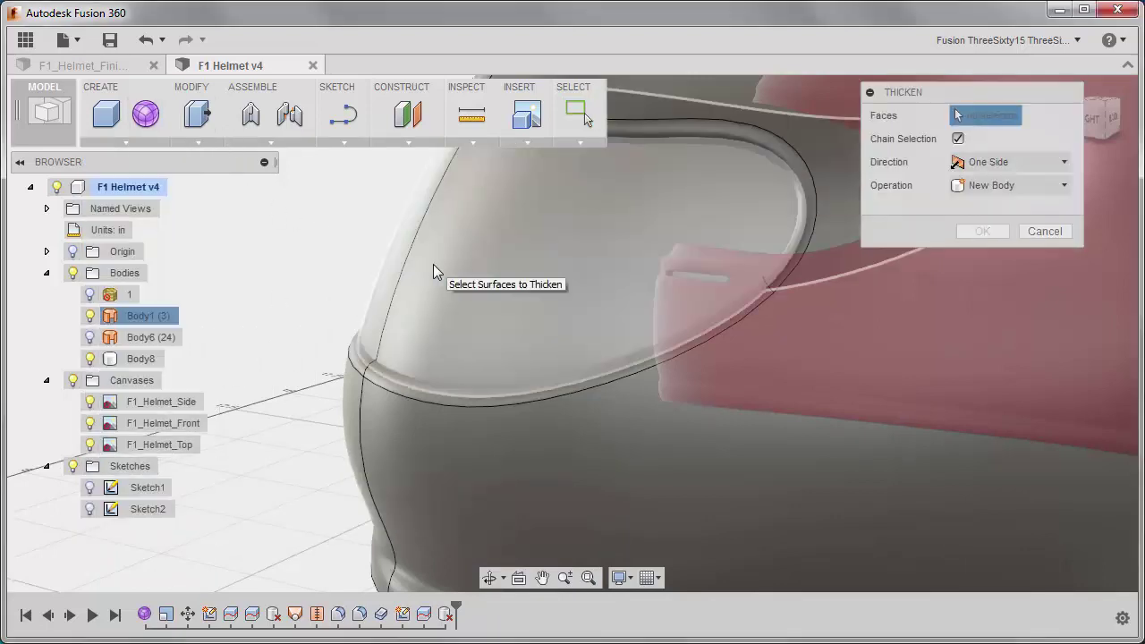
pyautogui.click(433, 265)
pyautogui.keyDown('shift'); pyautogui.moveTo(465, 277); pyautogui.dragTo(636, 312, button='middle'); pyautogui.keyUp('shift')
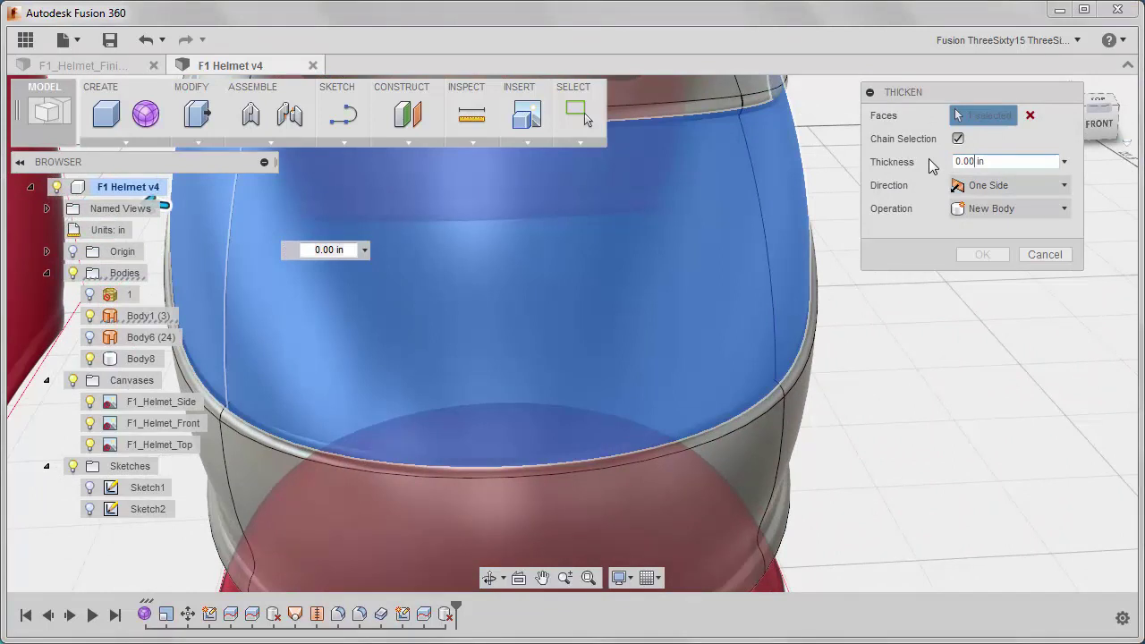
pyautogui.press('Delete')
pyautogui.press('Delete')
pyautogui.press('Delete')
pyautogui.press('Delete')
pyautogui.press('Delete')
pyautogui.write('.12')
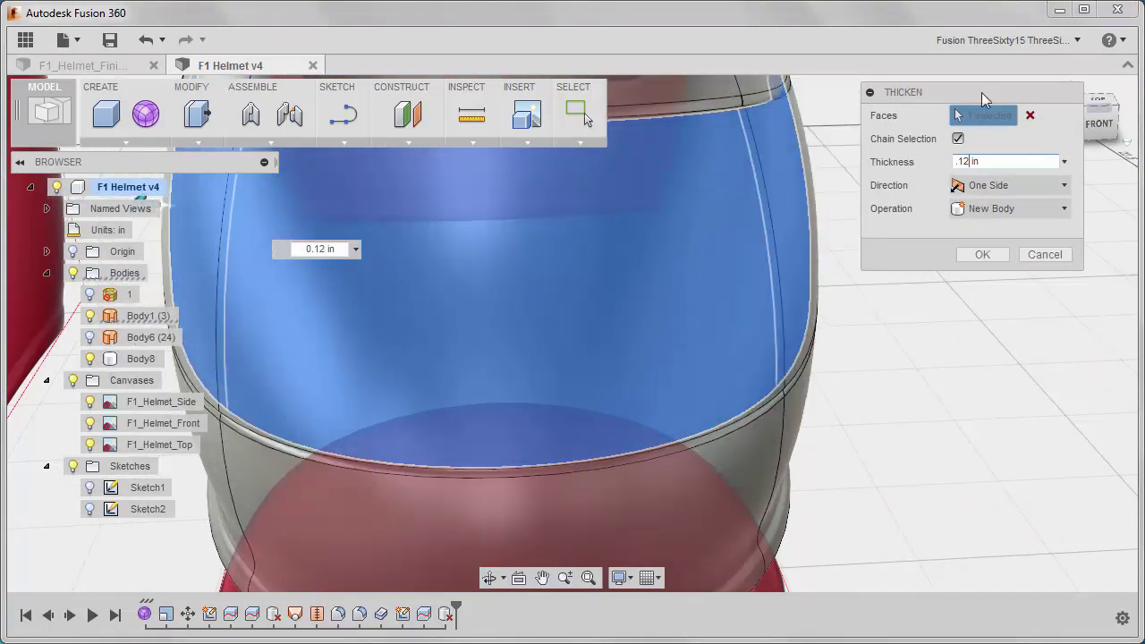
pyautogui.keyDown('shift'); pyautogui.moveTo(669, 331); pyautogui.dragTo(863, 348, button='middle'); pyautogui.keyUp('shift')
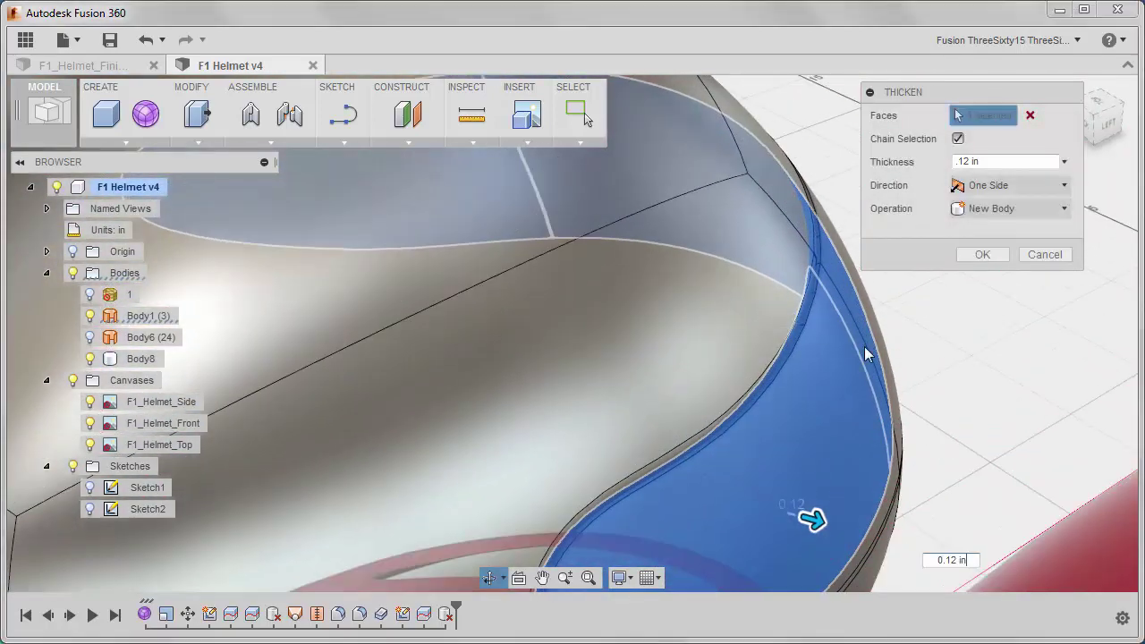
pyautogui.scroll(2, 864, 352)
pyautogui.moveTo(815, 317); pyautogui.dragTo(812, 209, button='middle')
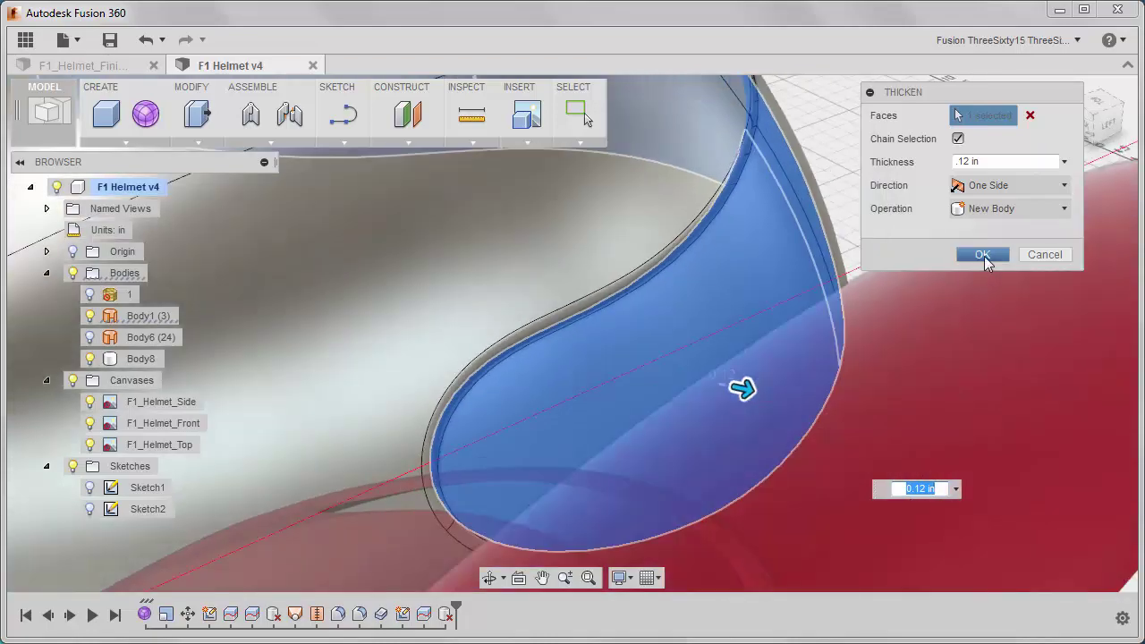
pyautogui.click(982, 254)
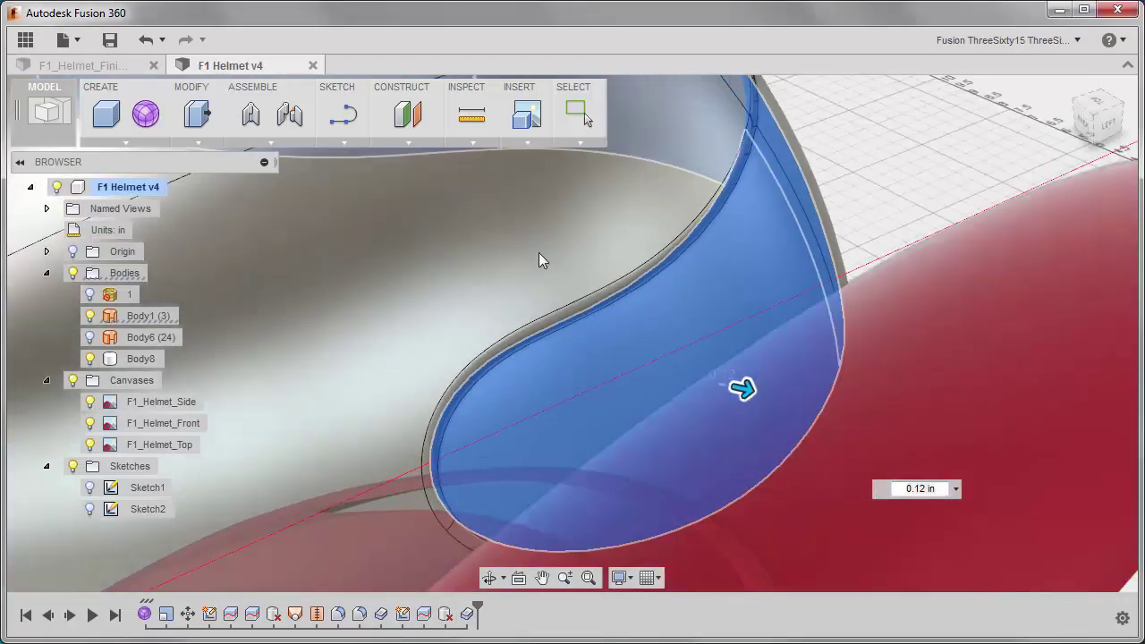
# Hide the Body8 helmet shell and examine the thickened visor body, Body9, on its own.
pyautogui.keyDown('shift'); pyautogui.moveTo(580, 265); pyautogui.dragTo(248, 409, button='middle'); pyautogui.keyUp('shift')
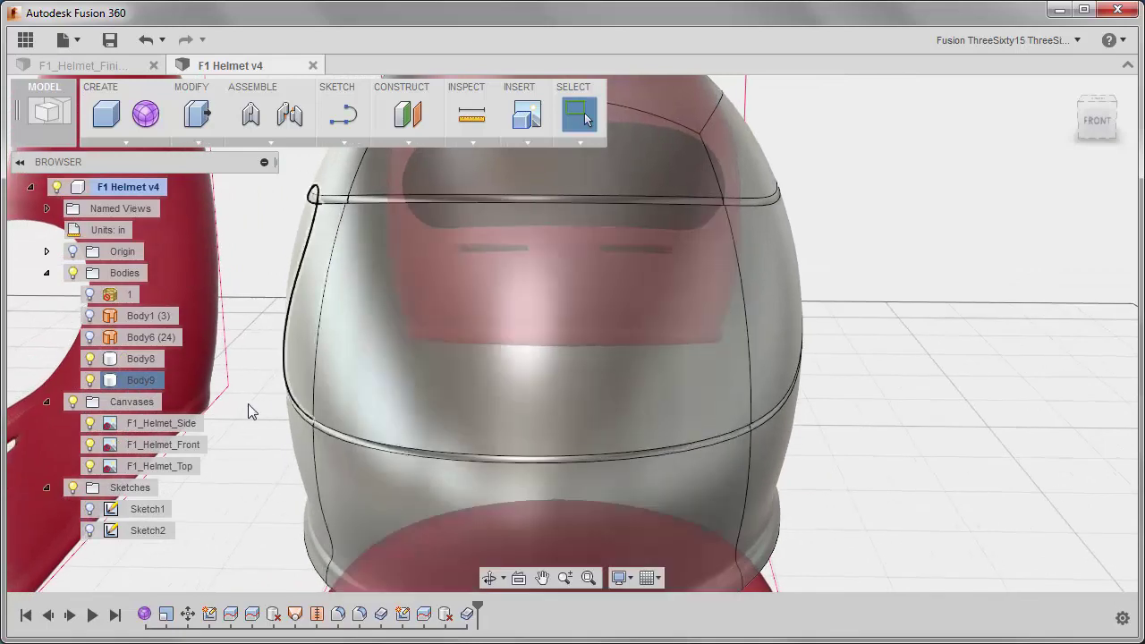
pyautogui.click(89, 380)
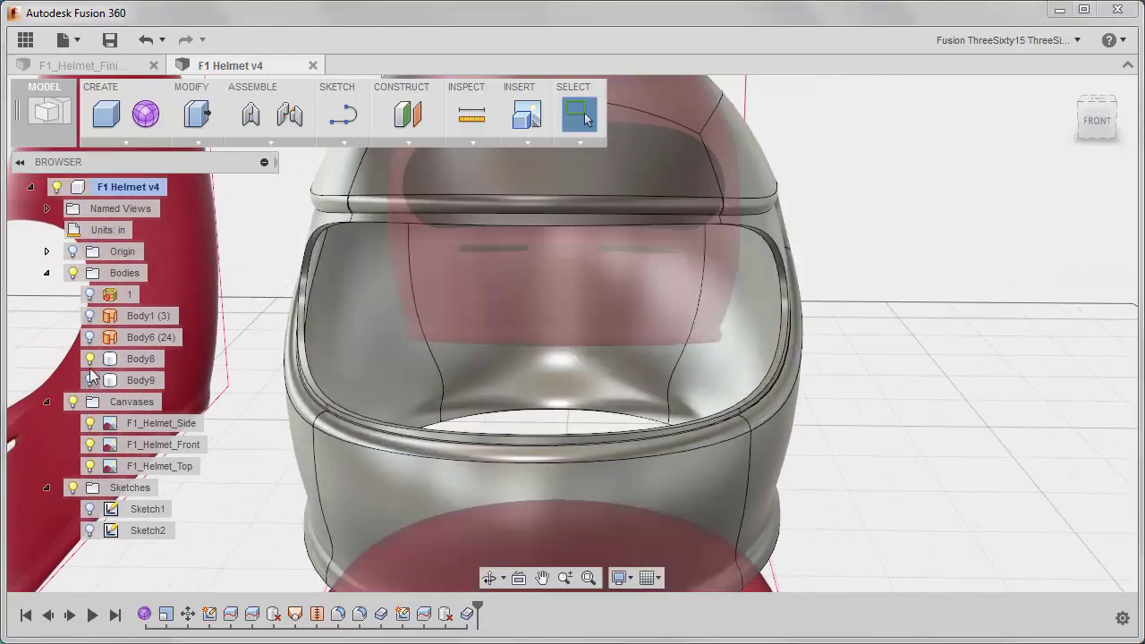
pyautogui.click(89, 359)
pyautogui.click(89, 380)
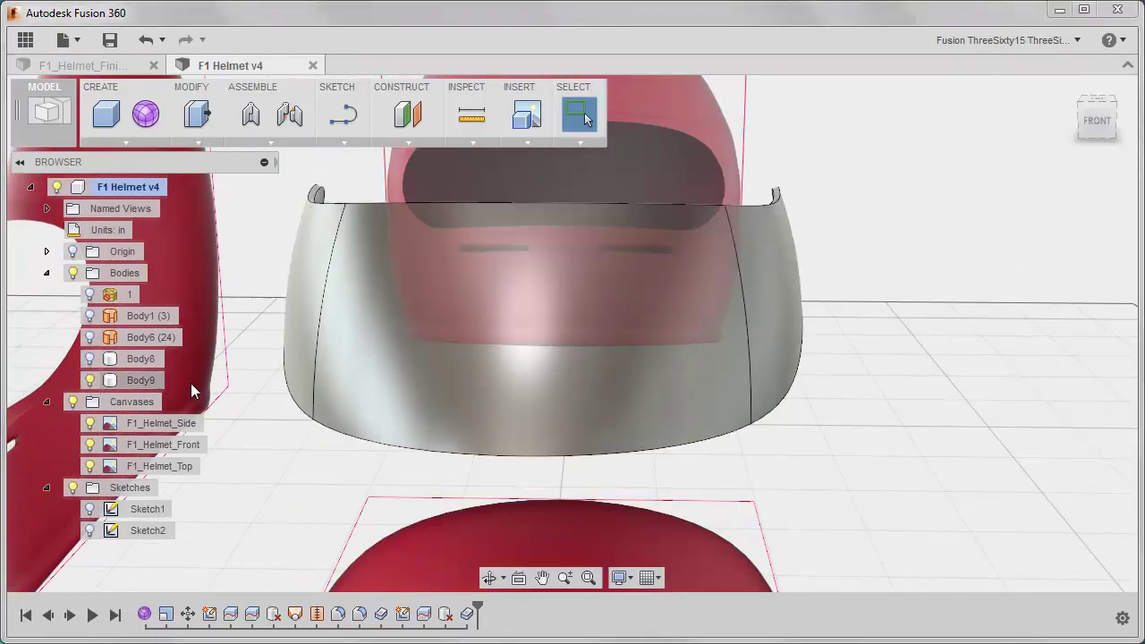
pyautogui.keyDown('shift'); pyautogui.moveTo(190, 383); pyautogui.dragTo(567, 332, button='middle'); pyautogui.keyUp('shift')
pyautogui.scroll(5, 679, 358)
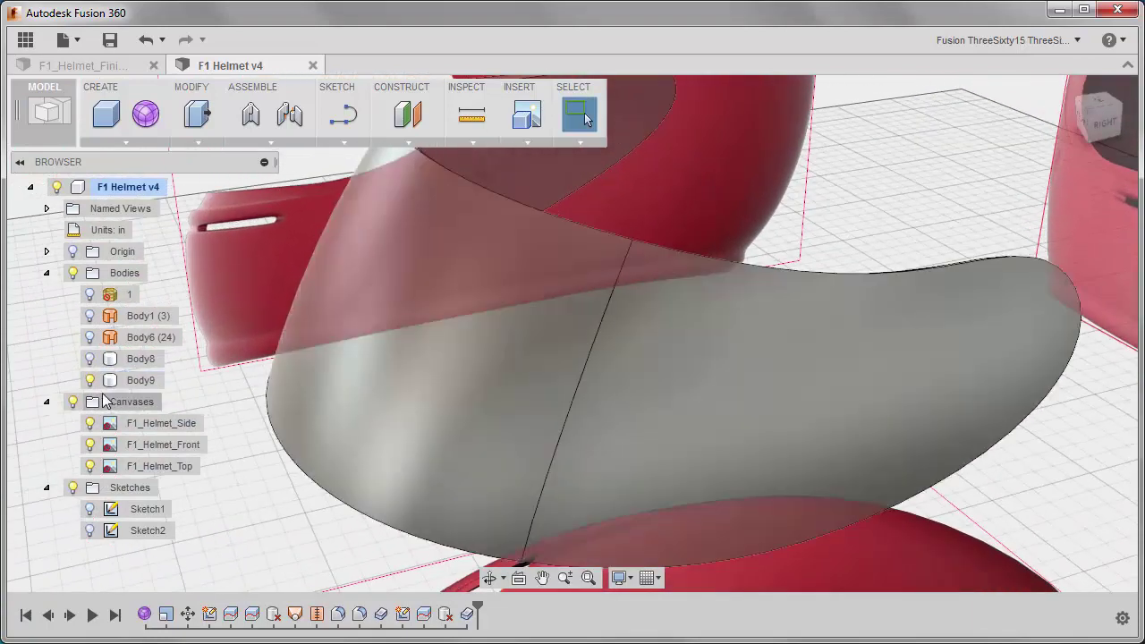
# Show the Body8 helmet shell again and examine how the thickened visor fits in the opening.
pyautogui.click(89, 359)
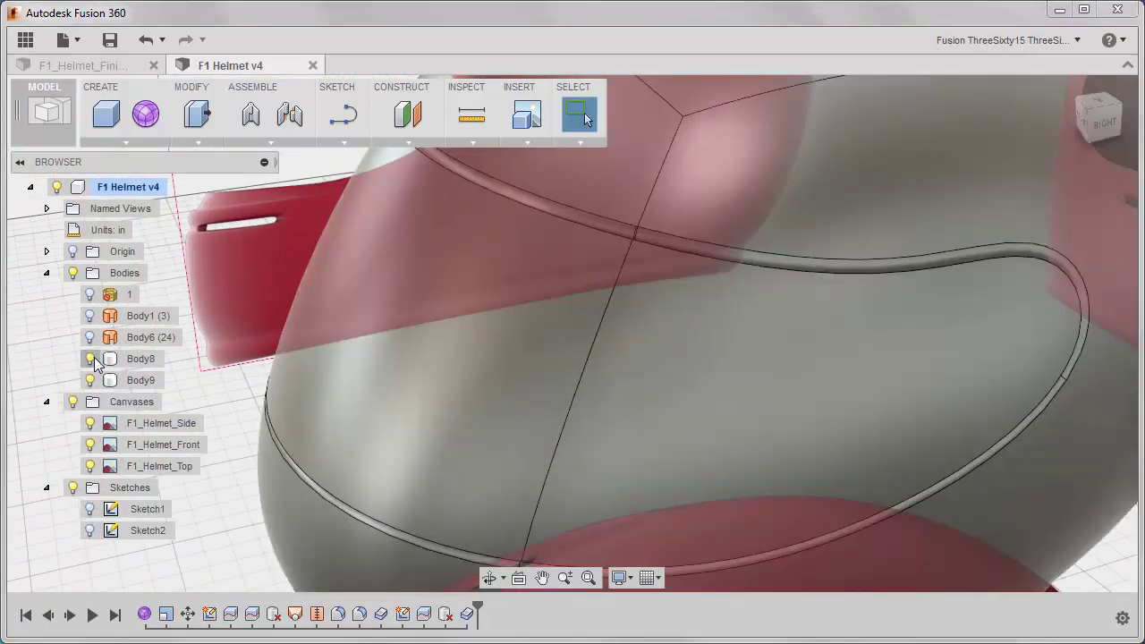
pyautogui.click(103, 359)
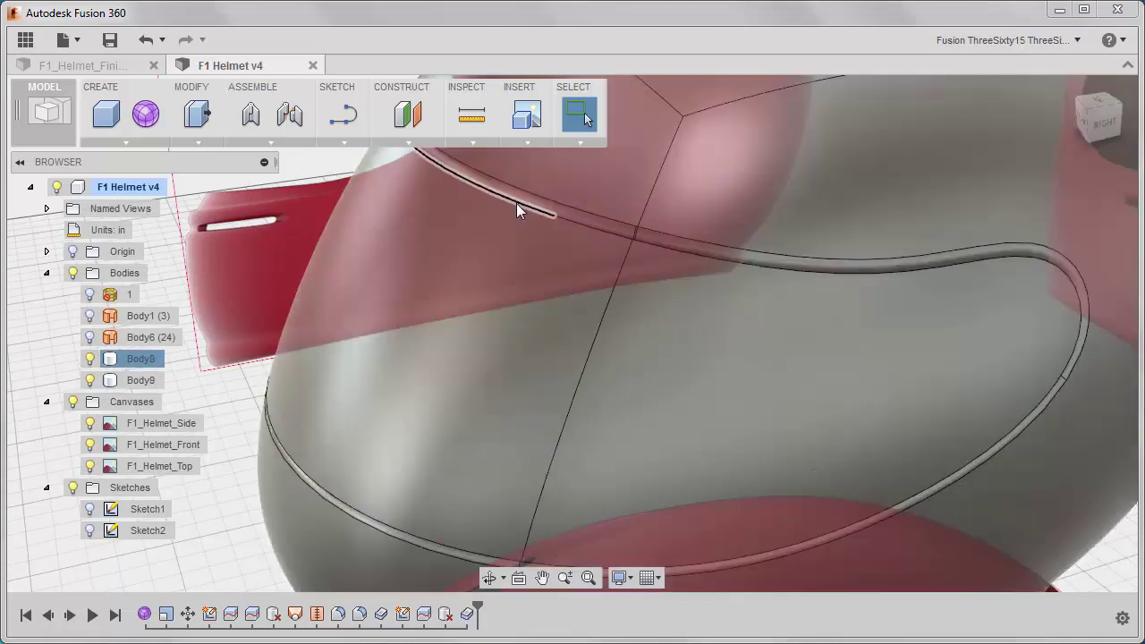
pyautogui.click(568, 257)
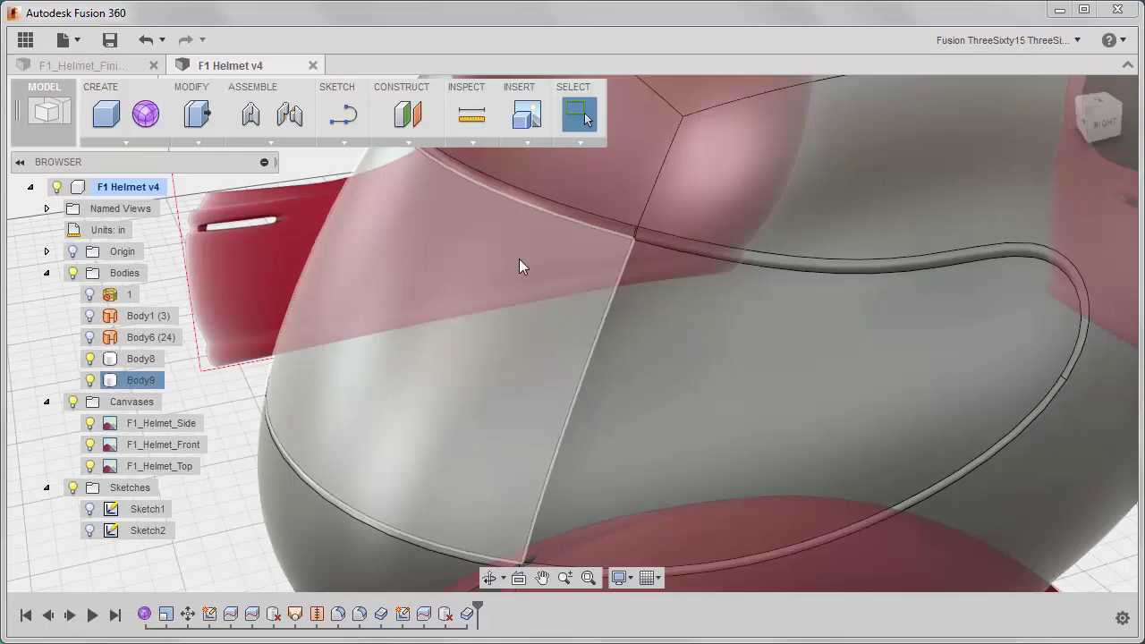
pyautogui.keyDown('shift'); pyautogui.moveTo(518, 266); pyautogui.dragTo(519, 237, button='middle'); pyautogui.keyUp('shift')
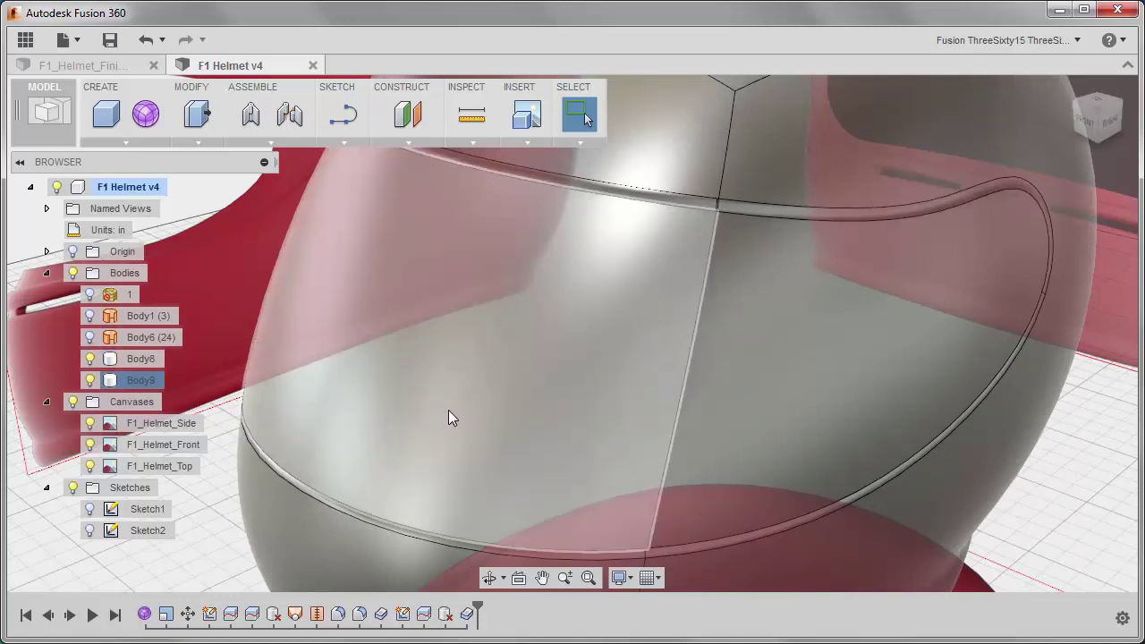
pyautogui.scroll(-2, 466, 405)
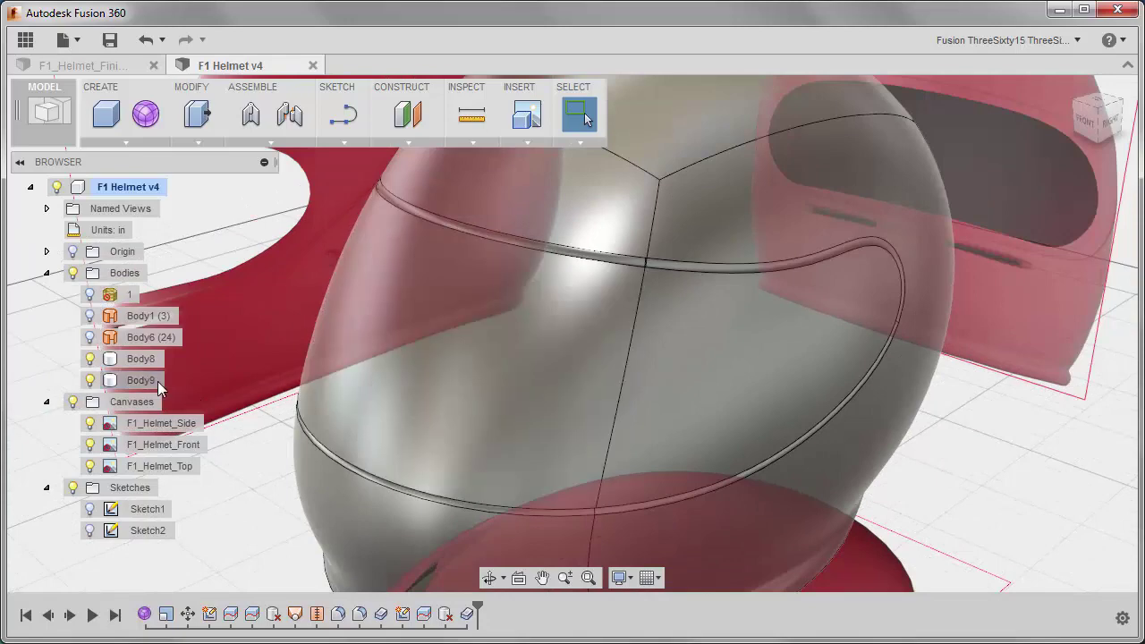
# Move the thickened visor body, Body9, forward out of the helmet shell by about 0.038 in along Z.
pyautogui.click(158, 382)
pyautogui.keyDown('shift'); pyautogui.moveTo(430, 372); pyautogui.dragTo(344, 323, button='middle'); pyautogui.keyUp('shift')
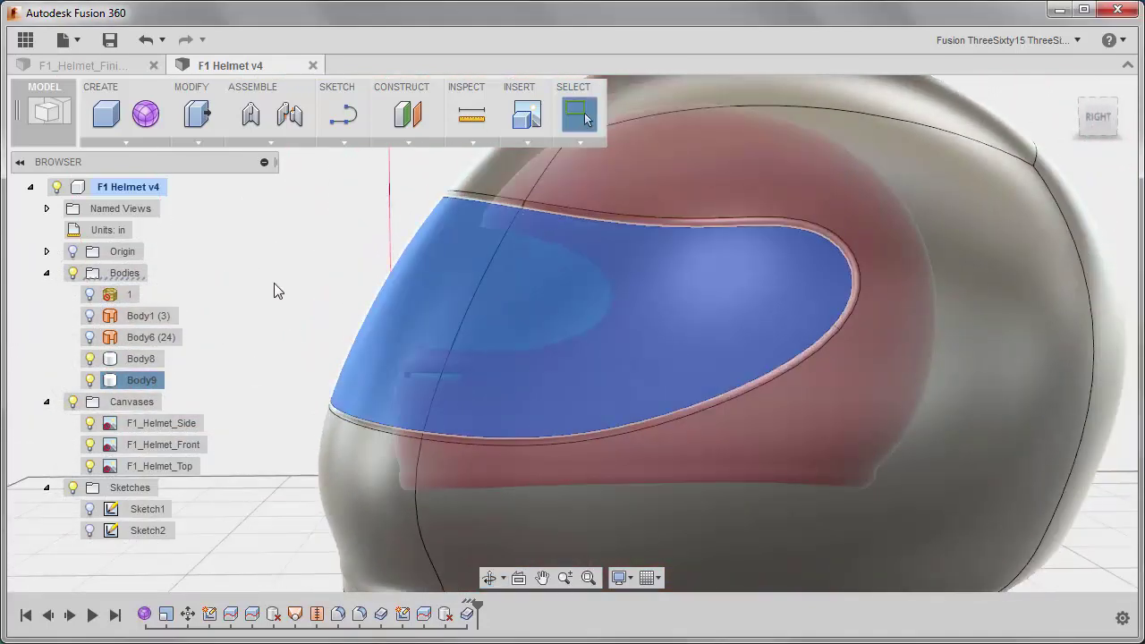
pyautogui.rightClick(277, 288)
pyautogui.click(235, 307)
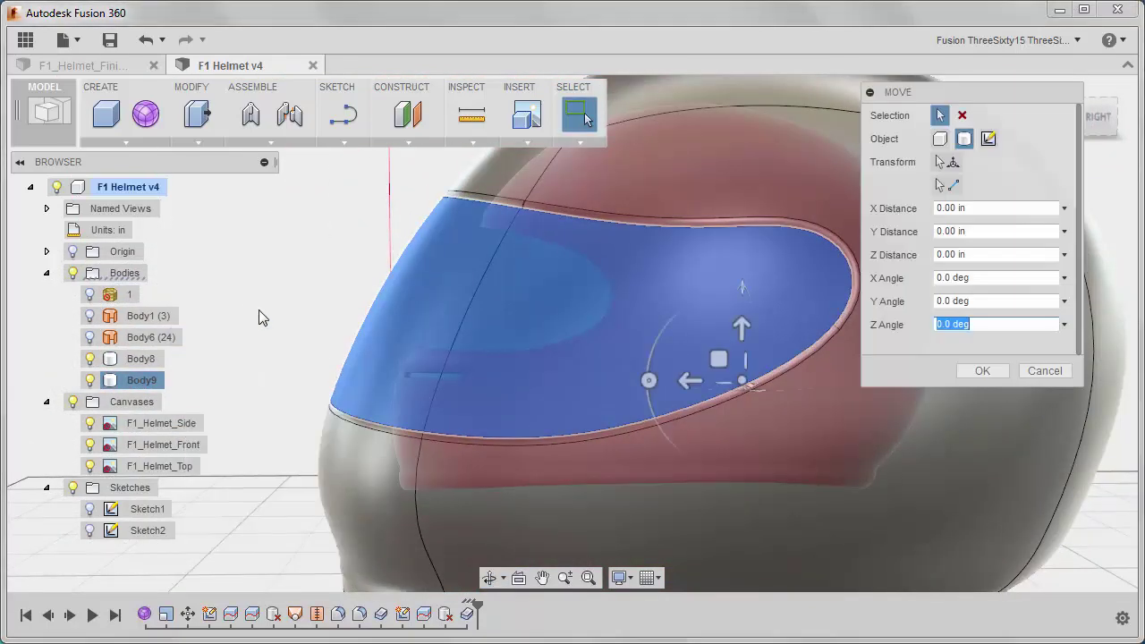
pyautogui.click(684, 380)
pyautogui.moveTo(684, 380); pyautogui.dragTo(684, 381)
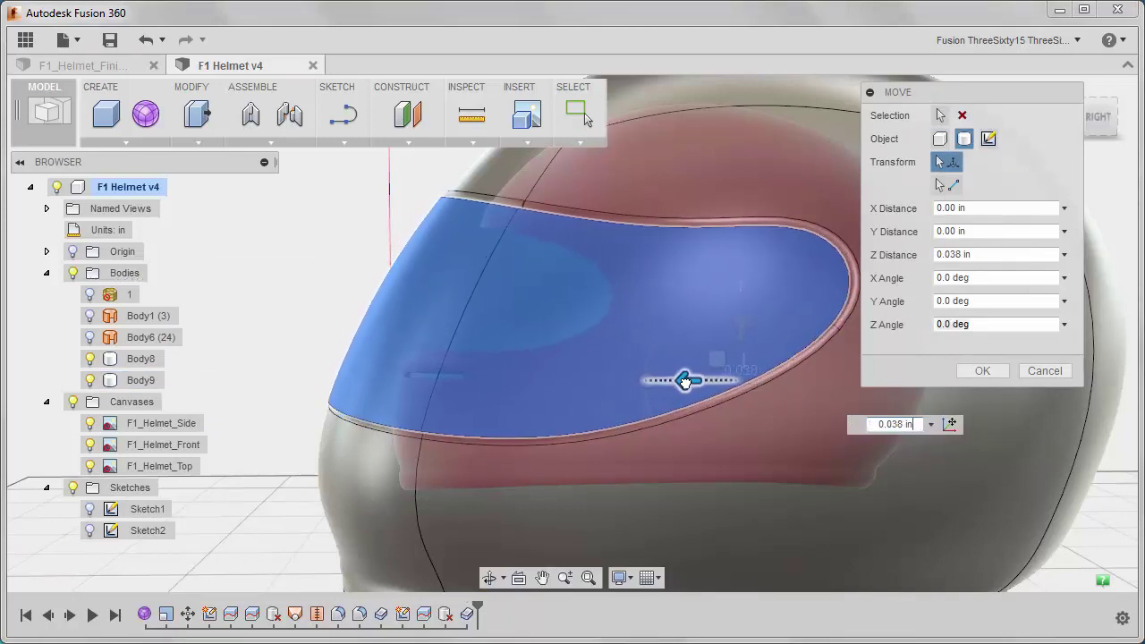
pyautogui.keyDown('shift'); pyautogui.moveTo(283, 468); pyautogui.dragTo(498, 464, button='middle'); pyautogui.keyUp('shift')
pyautogui.click(983, 369)
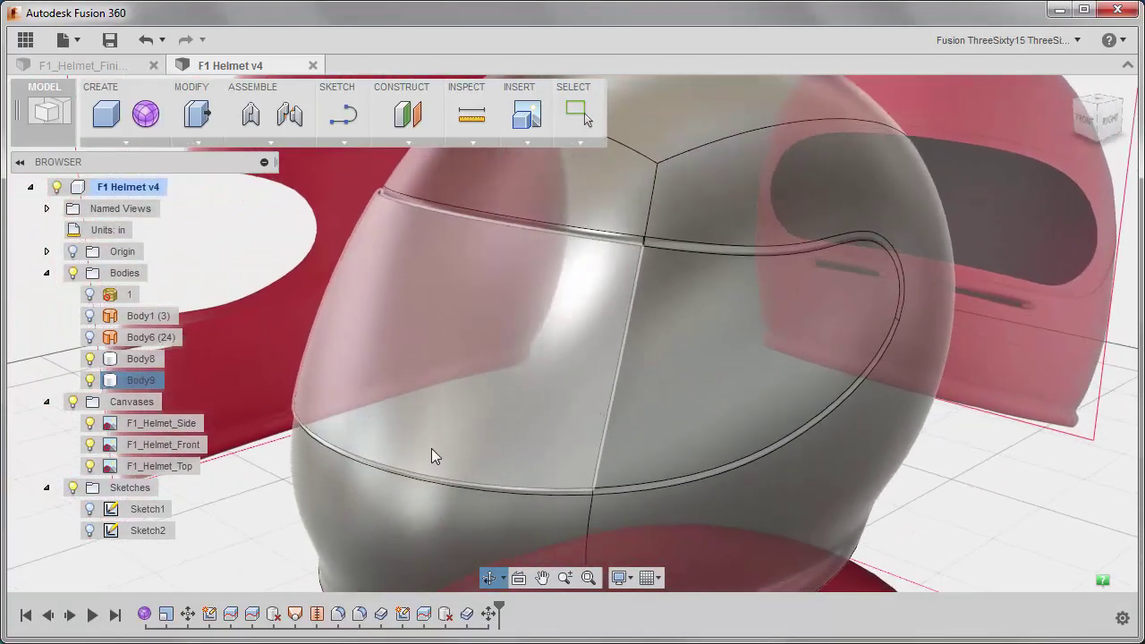
pyautogui.press('Escape')
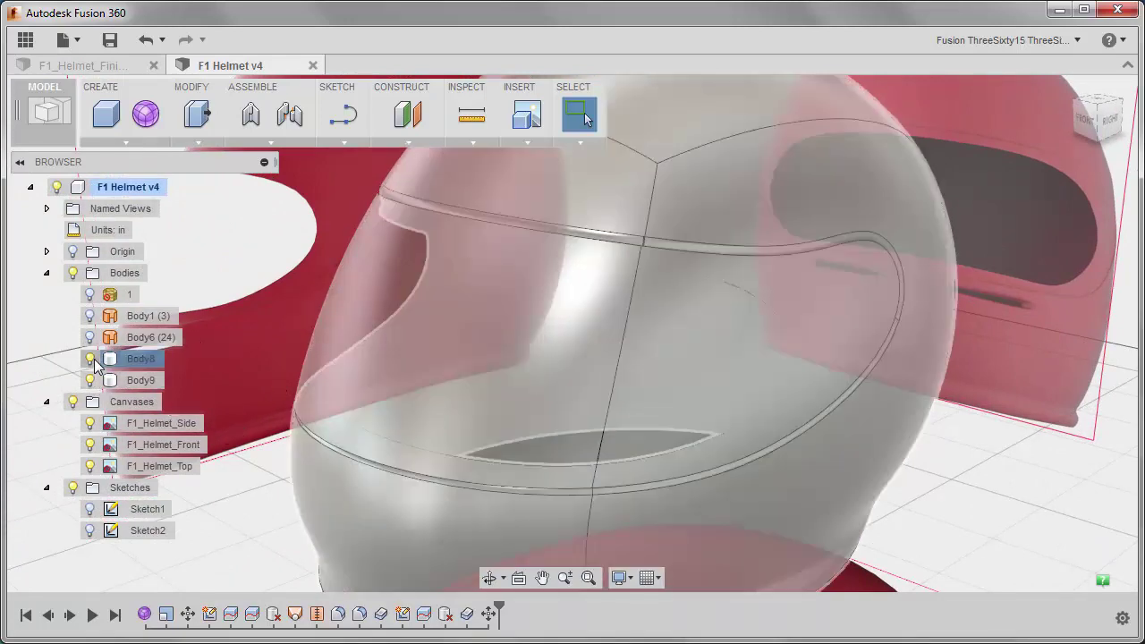
# Hide the Body8 helmet shell and fillet the outer edge of the visor body, Body9, with a 0.12 in radius.
pyautogui.click(89, 359)
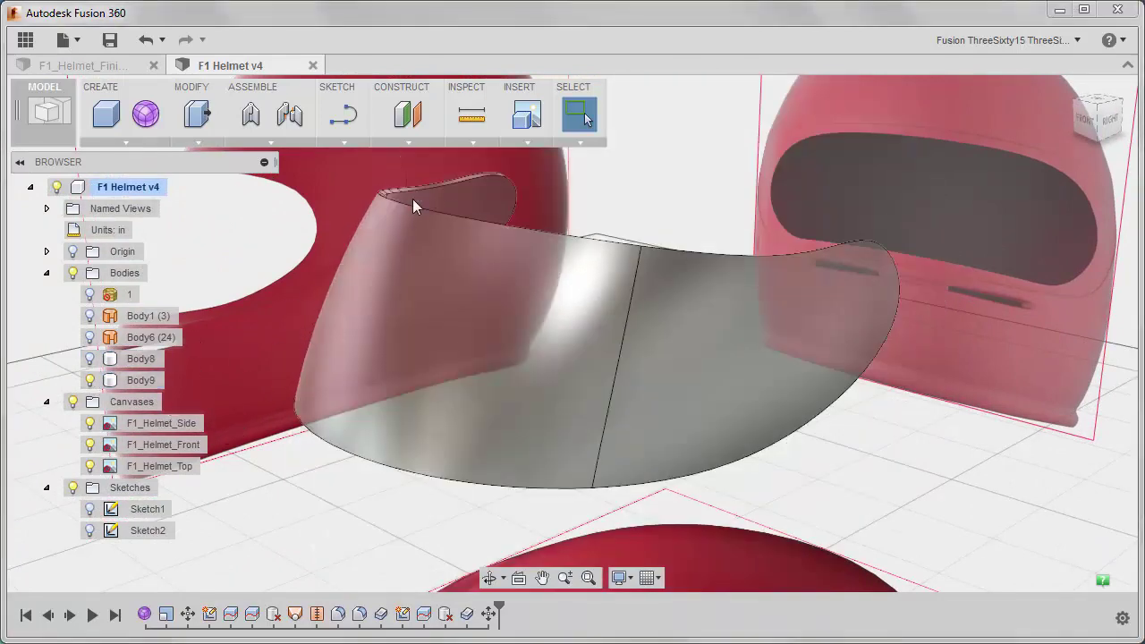
pyautogui.rightClick(437, 216)
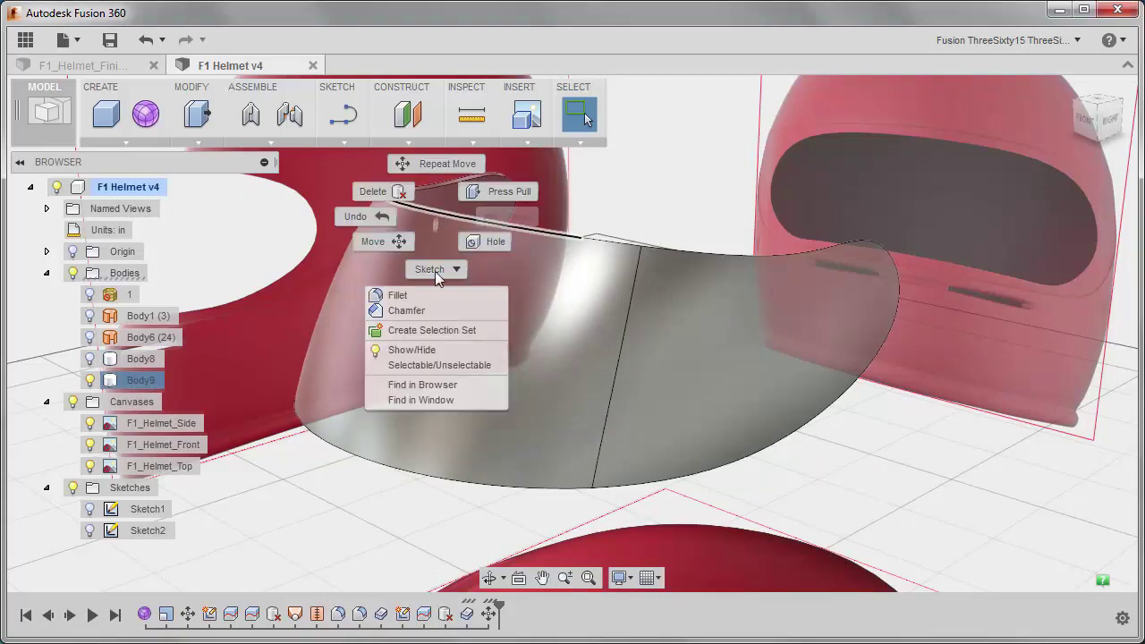
pyautogui.click(426, 300)
pyautogui.click(429, 307)
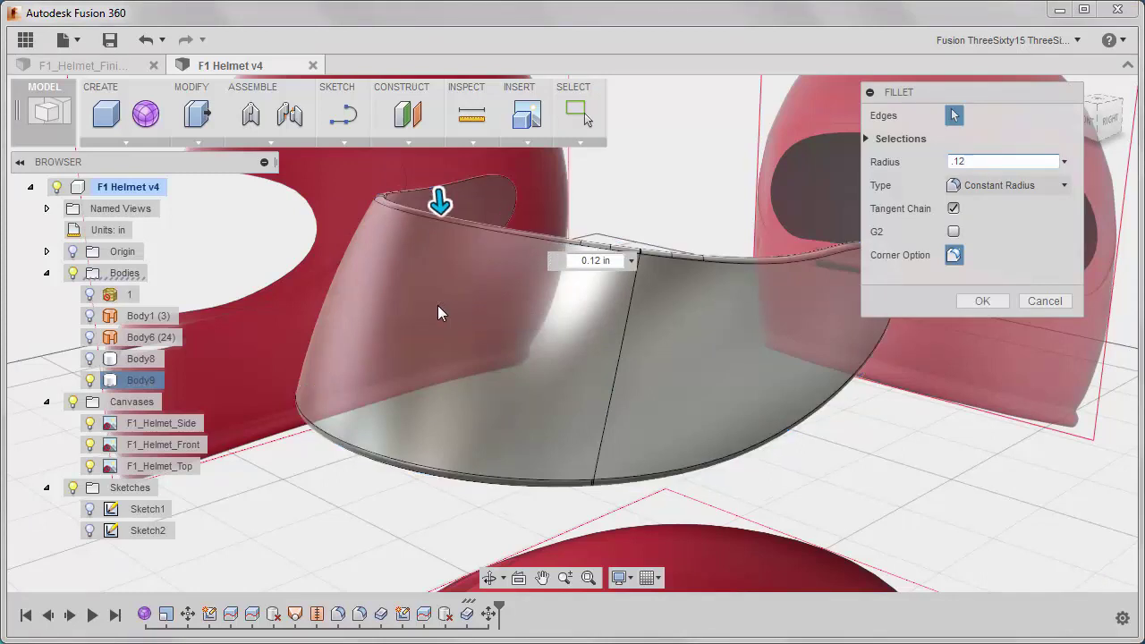
pyautogui.click(975, 303)
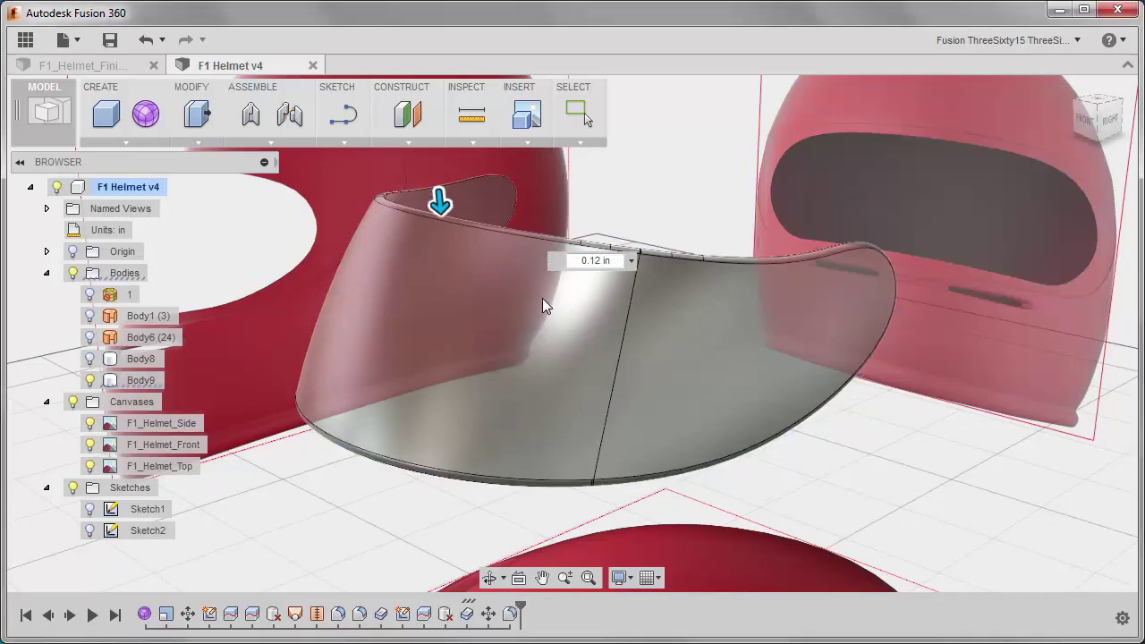
# Fillet the inner edge of the visor body, Body9, with a constant radius of 0.12 in.
pyautogui.click(506, 308)
pyautogui.keyDown('shift'); pyautogui.moveTo(506, 308); pyautogui.dragTo(448, 196, button='middle'); pyautogui.keyUp('shift')
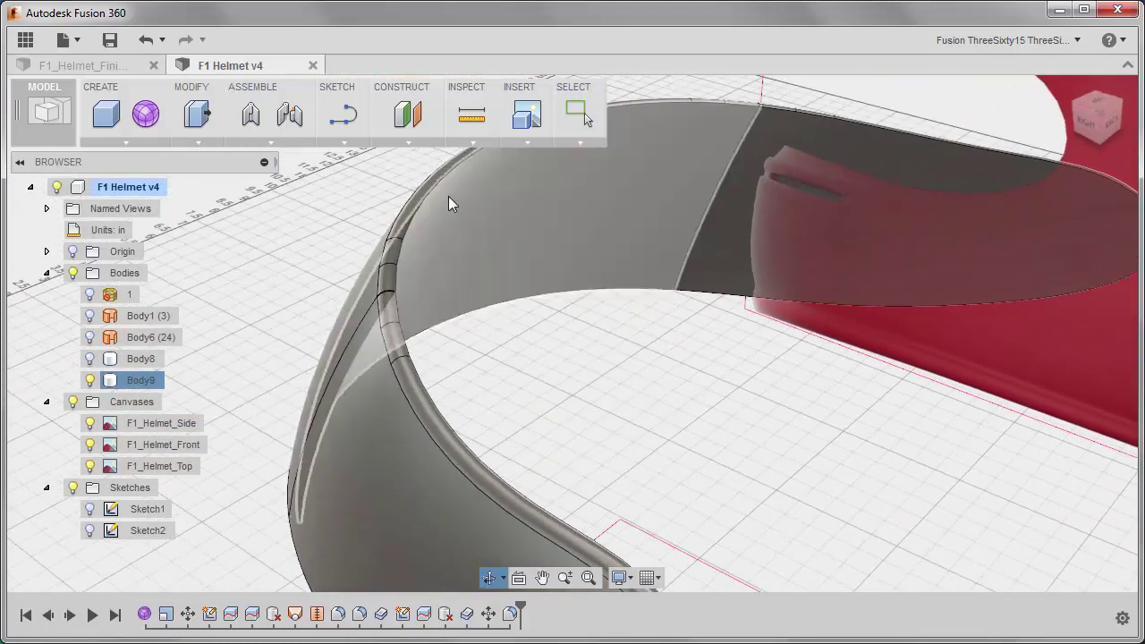
pyautogui.click(434, 190)
pyautogui.rightClick(540, 331)
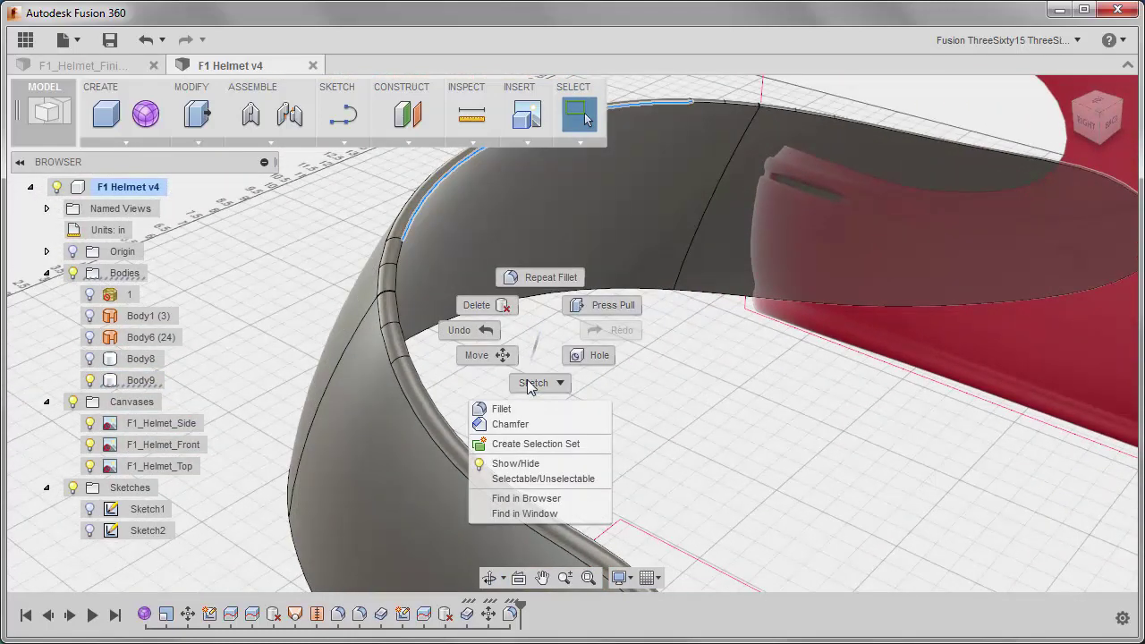
pyautogui.click(501, 409)
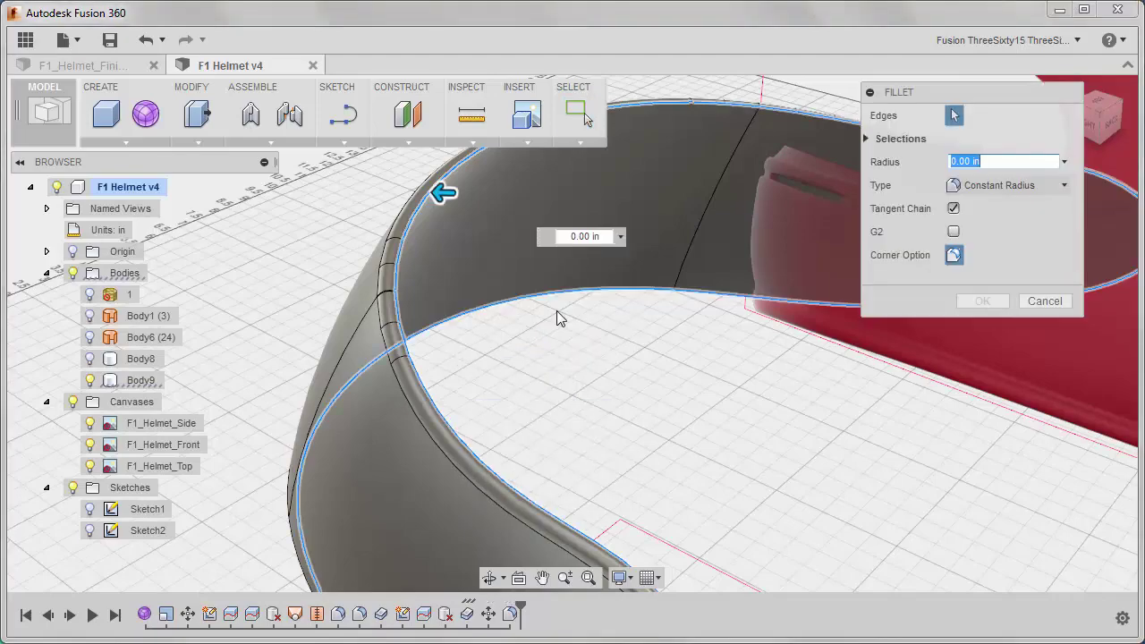
pyautogui.press('Return')
pyautogui.keyDown('shift'); pyautogui.moveTo(556, 317); pyautogui.dragTo(531, 283, button='middle'); pyautogui.keyUp('shift')
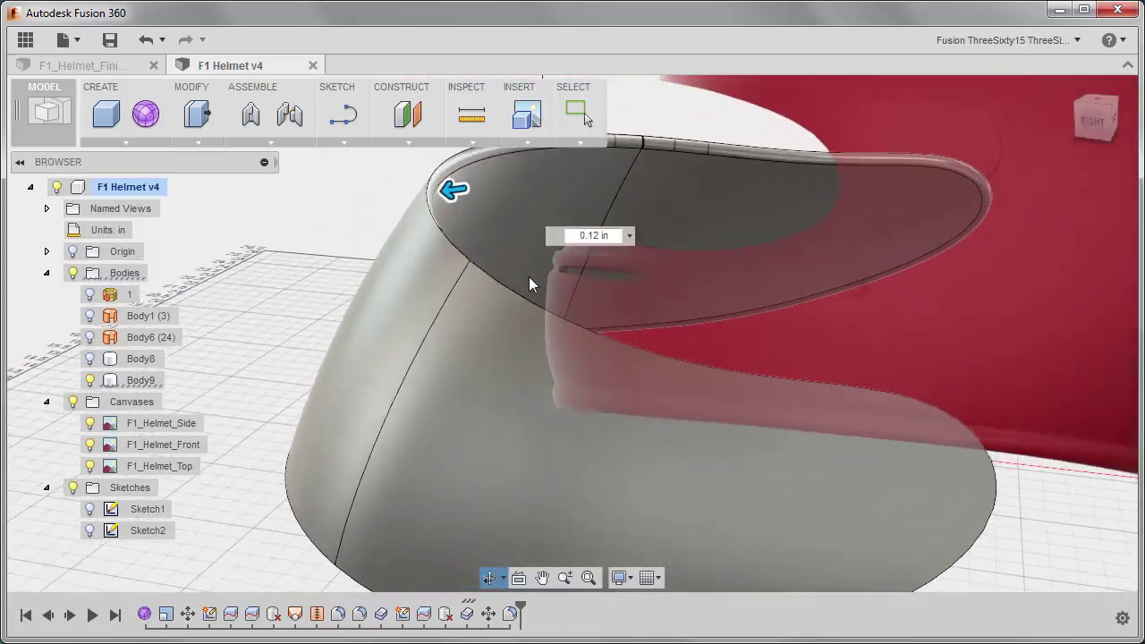
pyautogui.rightClick(276, 307)
pyautogui.click(342, 307)
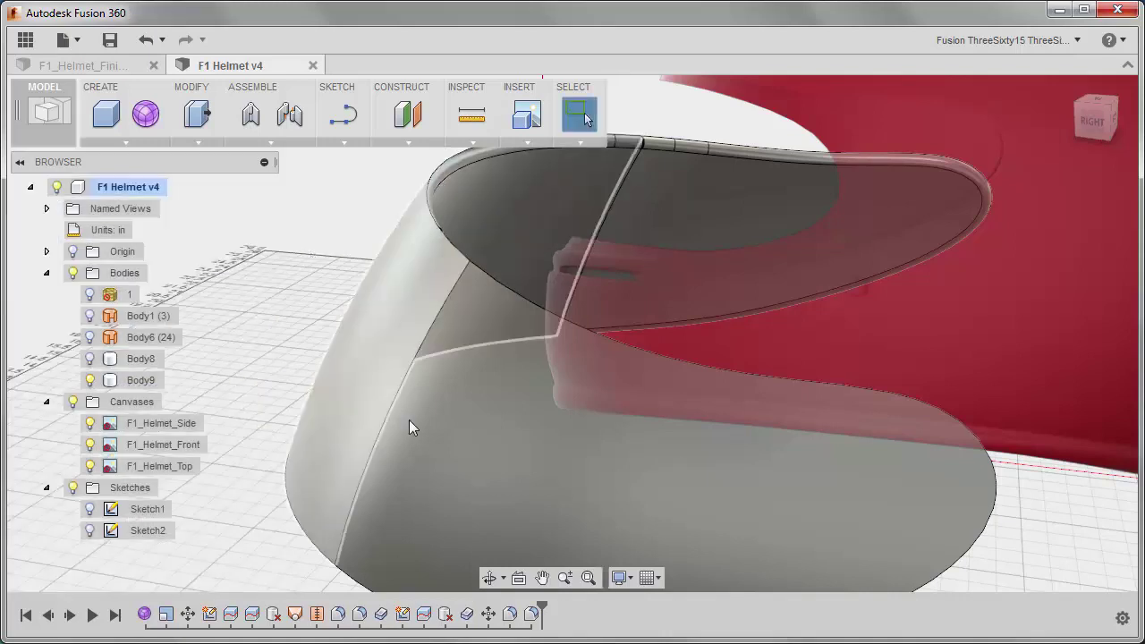
# Edit the visor's outer-edge fillet to give it a smaller radius.
pyautogui.rightClick(514, 616)
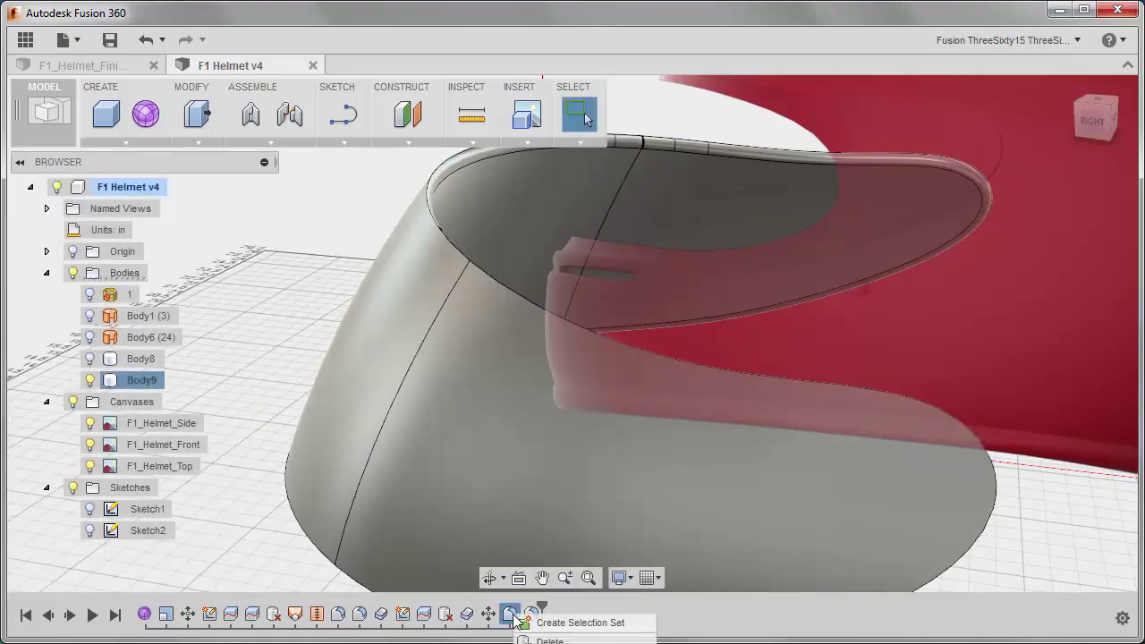
pyautogui.click(547, 637)
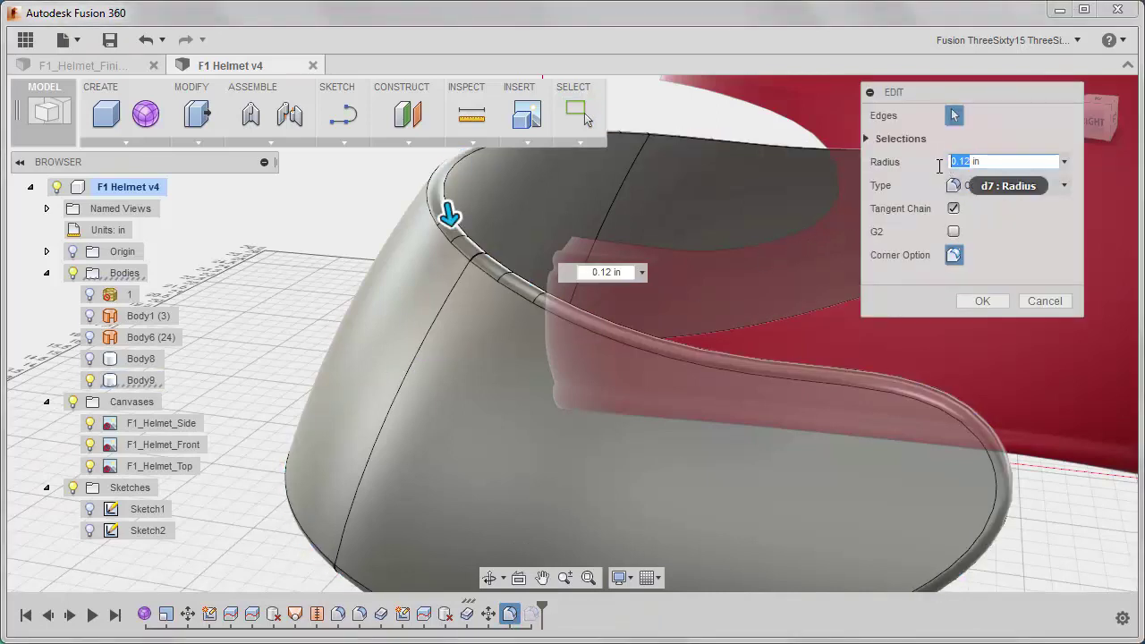
pyautogui.click(985, 304)
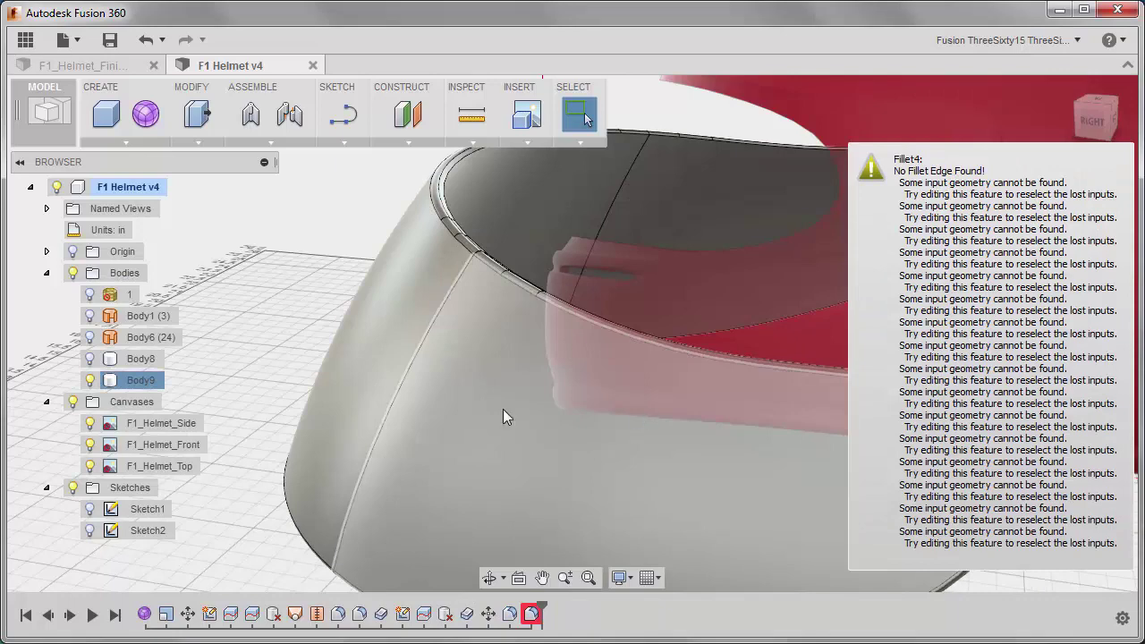
# Edit the visor's inner-edge fillet, reselect the inner edge loop and try a radius of 0.06 in.
pyautogui.click(297, 274)
pyautogui.keyDown('shift'); pyautogui.moveTo(323, 284); pyautogui.dragTo(280, 279, button='middle'); pyautogui.keyUp('shift')
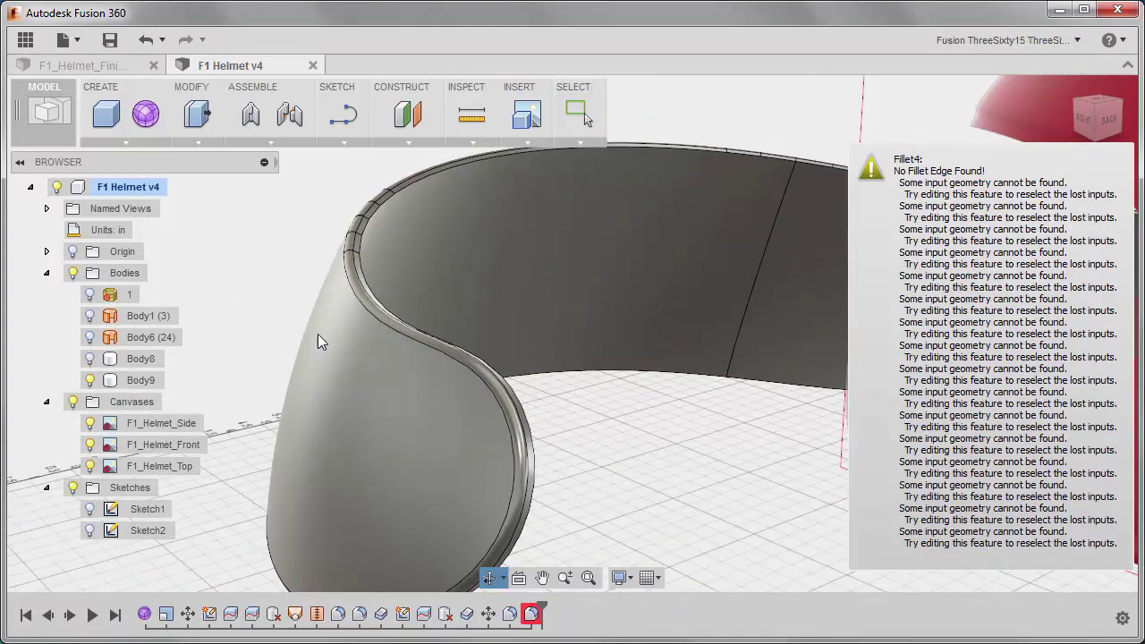
pyautogui.rightClick(532, 615)
pyautogui.click(572, 643)
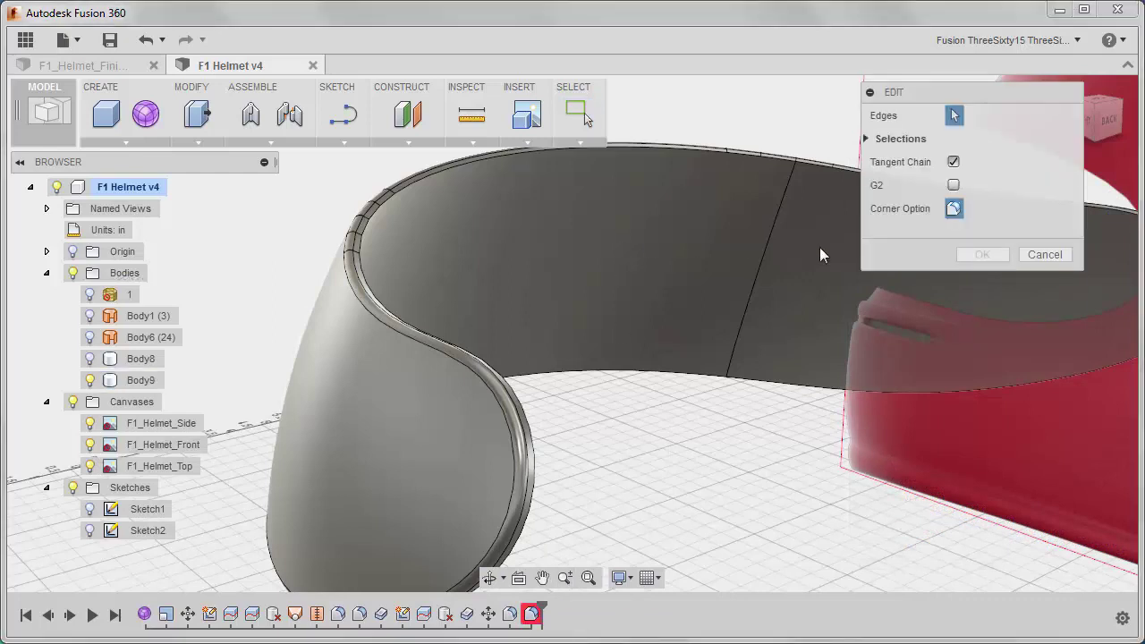
pyautogui.click(372, 221)
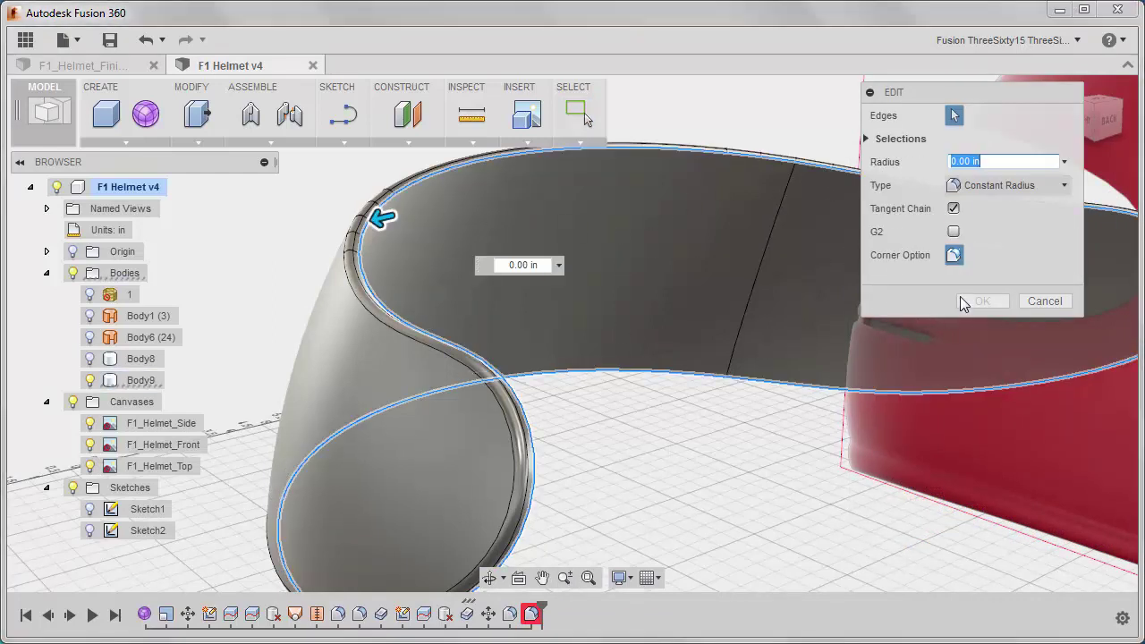
pyautogui.press('BackSpace')
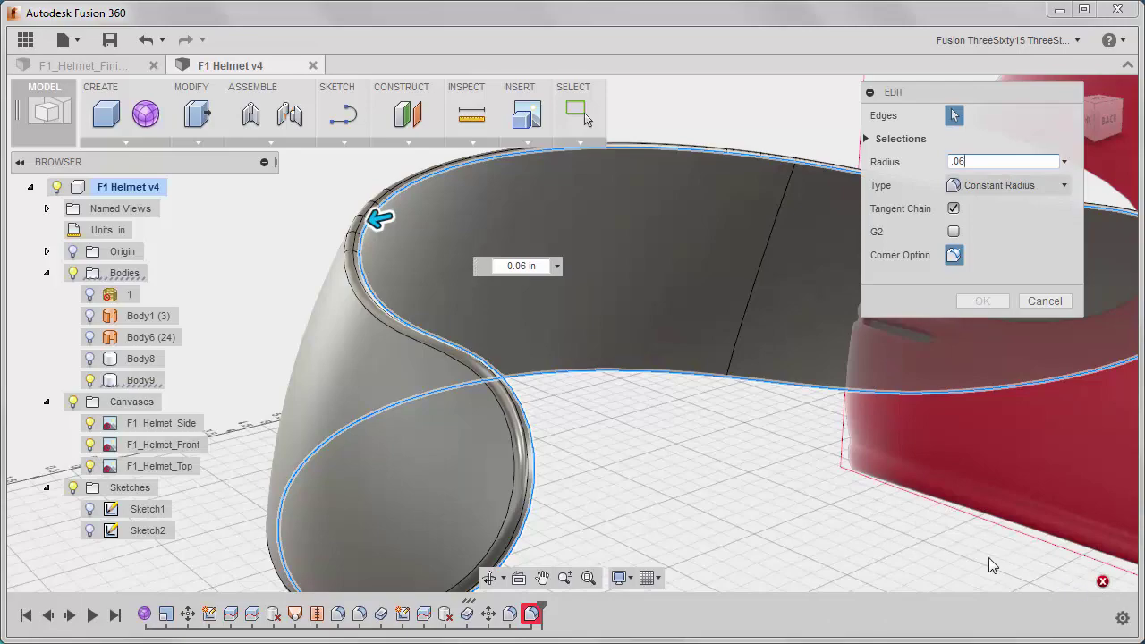
pyautogui.keyDown('shift'); pyautogui.moveTo(660, 475); pyautogui.dragTo(677, 453, button='middle'); pyautogui.keyUp('shift')
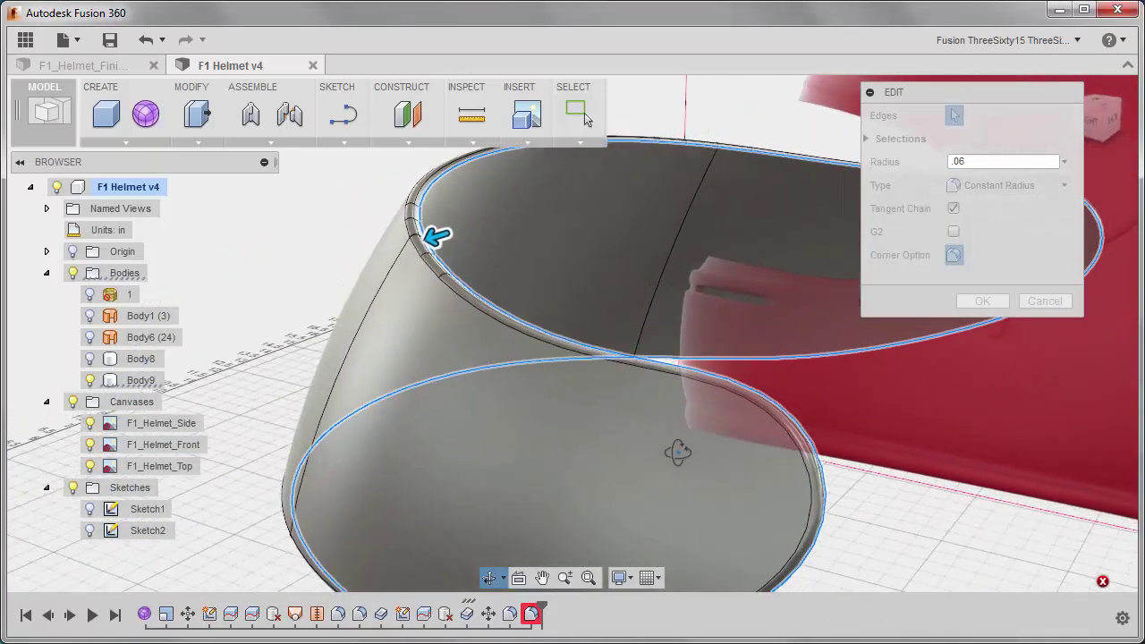
# Set the radius of the visor's inner-edge fillet to 0.03 in.
pyautogui.click(948, 162)
pyautogui.moveTo(966, 161); pyautogui.dragTo(950, 167)
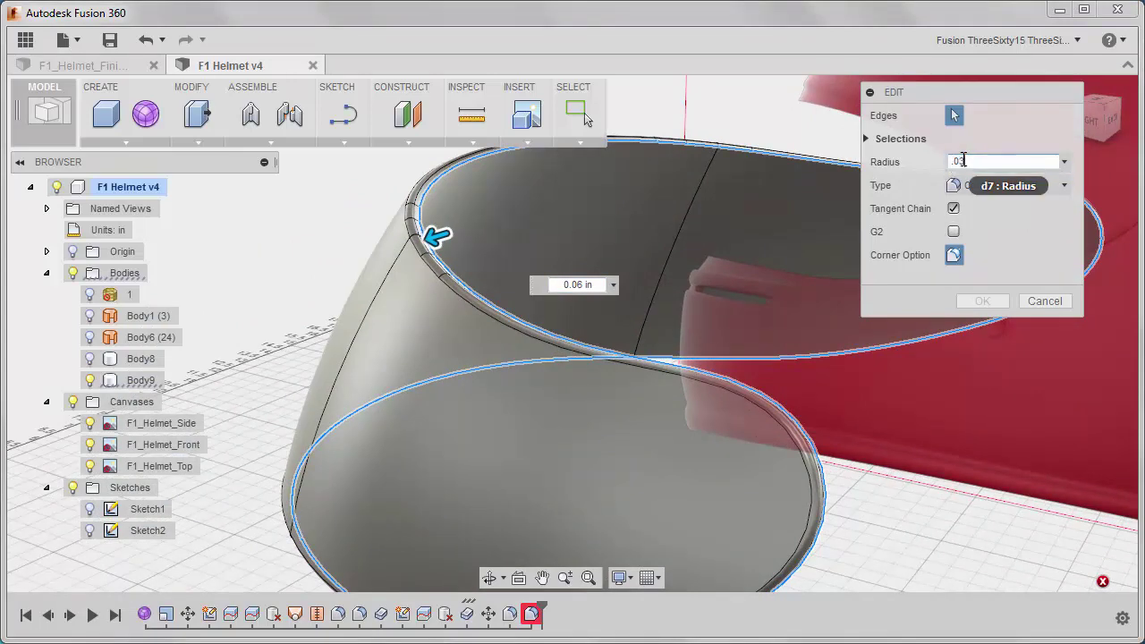
pyautogui.write('.03')
pyautogui.click(984, 301)
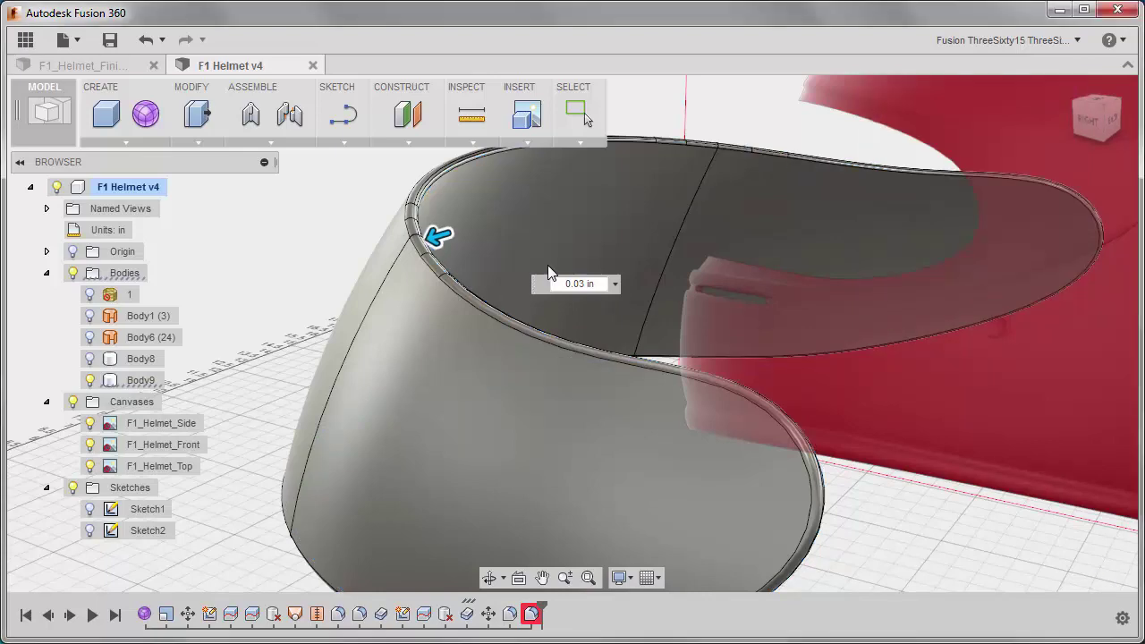
pyautogui.press('Escape')
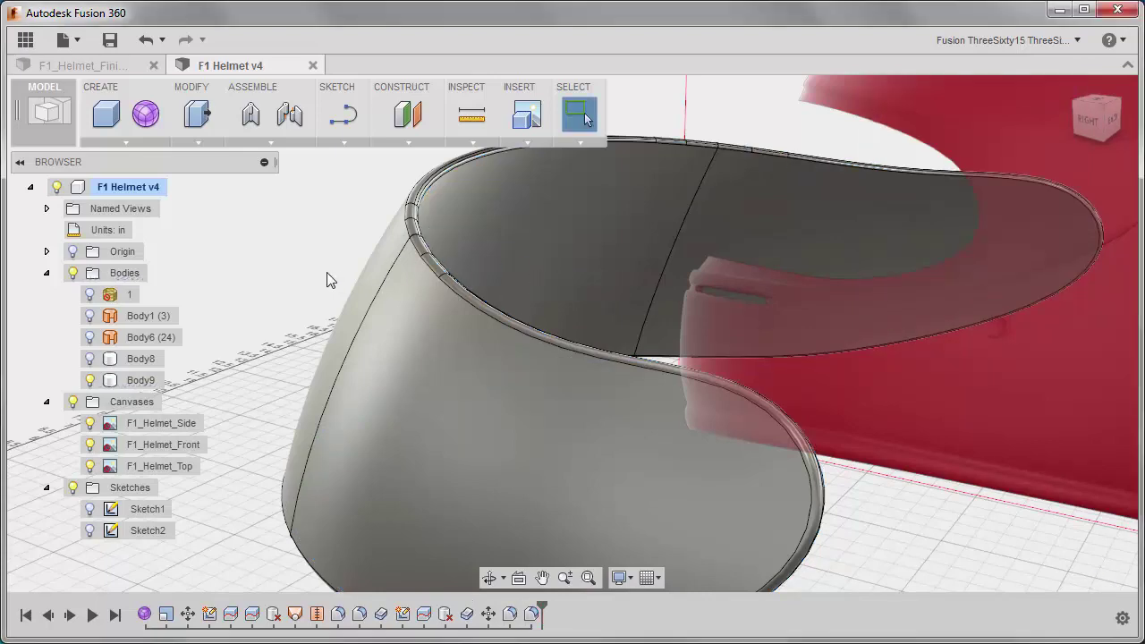
# Show the Body8 helmet shell around the filleted visor and hide all the canvases.
pyautogui.keyDown('shift'); pyautogui.moveTo(327, 281); pyautogui.dragTo(576, 304, button='middle'); pyautogui.keyUp('shift')
pyautogui.scroll(-5, 482, 285)
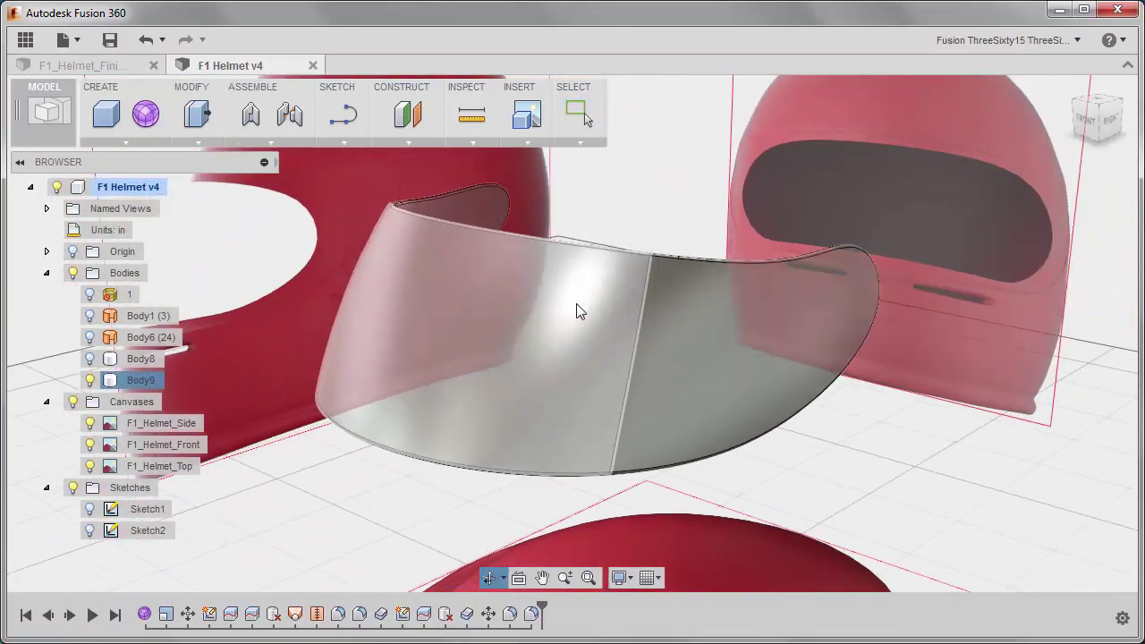
pyautogui.scroll(1, 763, 445)
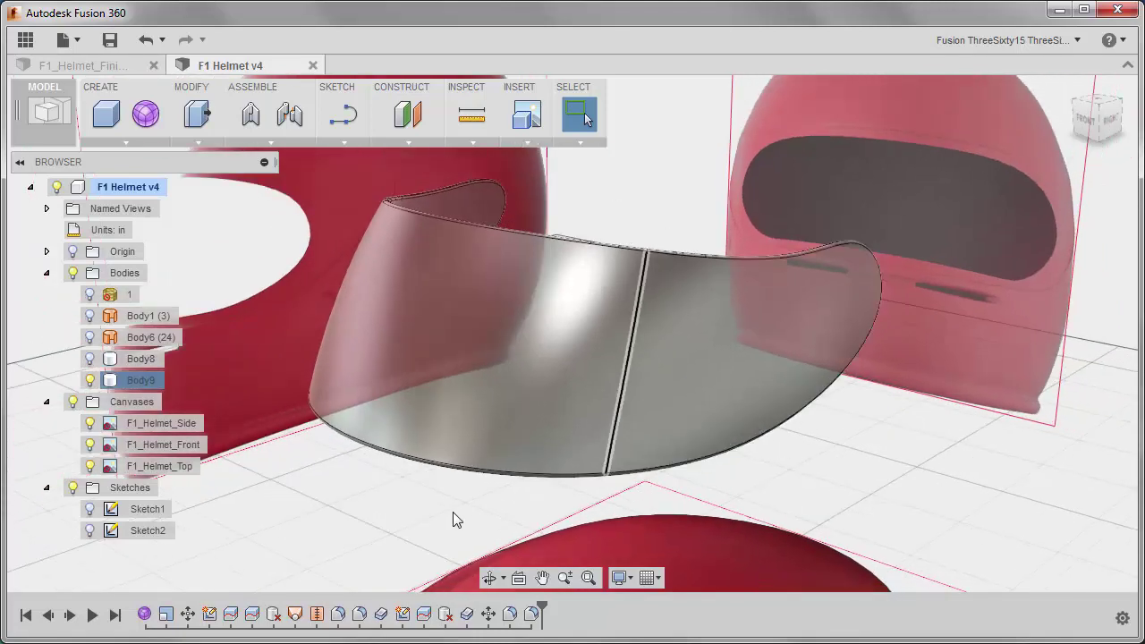
pyautogui.click(90, 380)
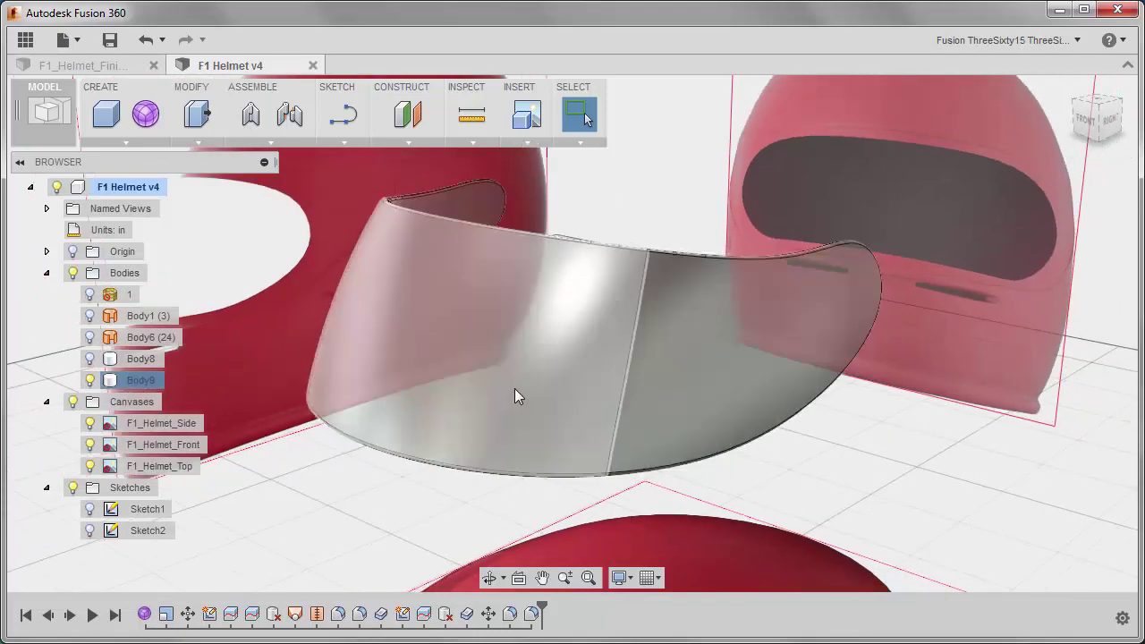
pyautogui.keyDown('shift'); pyautogui.moveTo(516, 390); pyautogui.dragTo(402, 413, button='middle'); pyautogui.keyUp('shift')
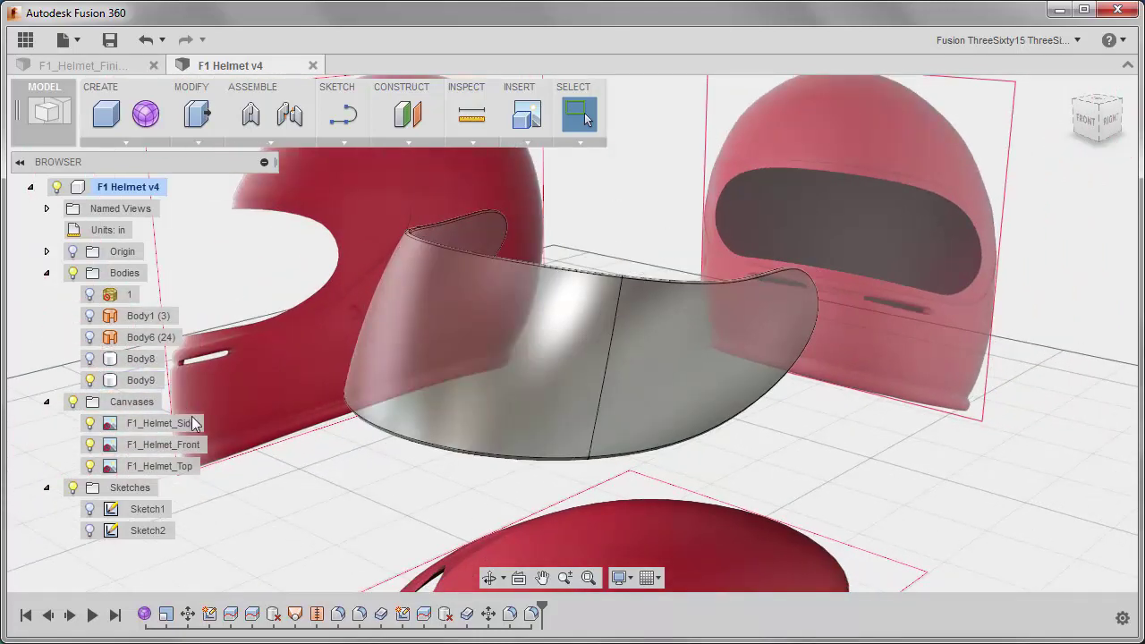
pyautogui.click(90, 359)
pyautogui.click(140, 380)
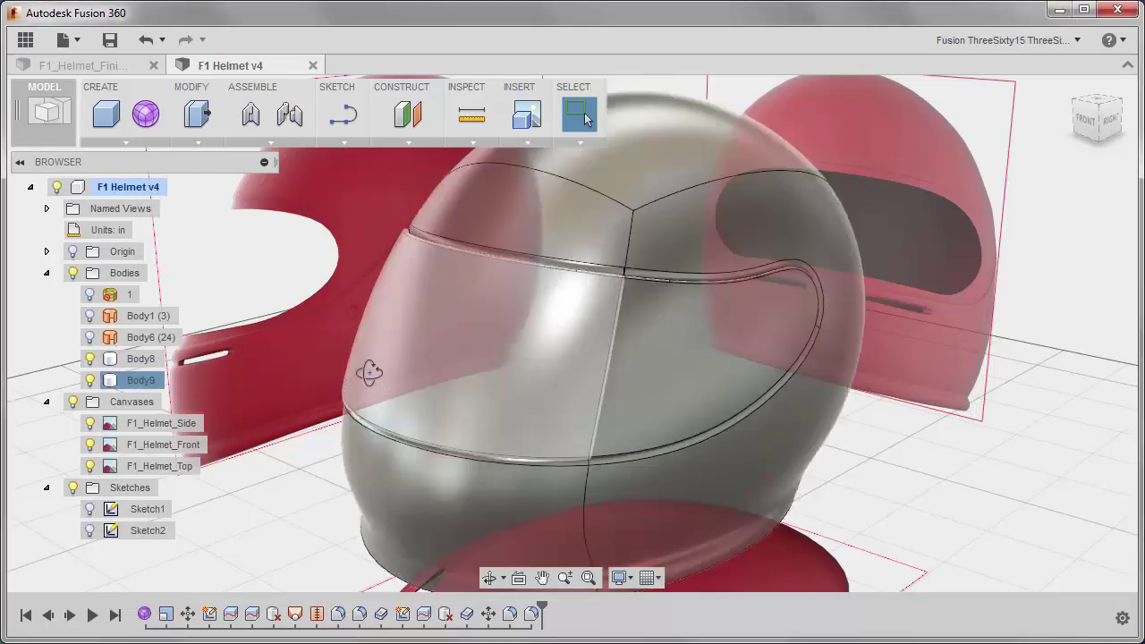
pyautogui.keyDown('shift'); pyautogui.moveTo(268, 384); pyautogui.dragTo(373, 353, button='middle'); pyautogui.keyUp('shift')
pyautogui.press('Escape')
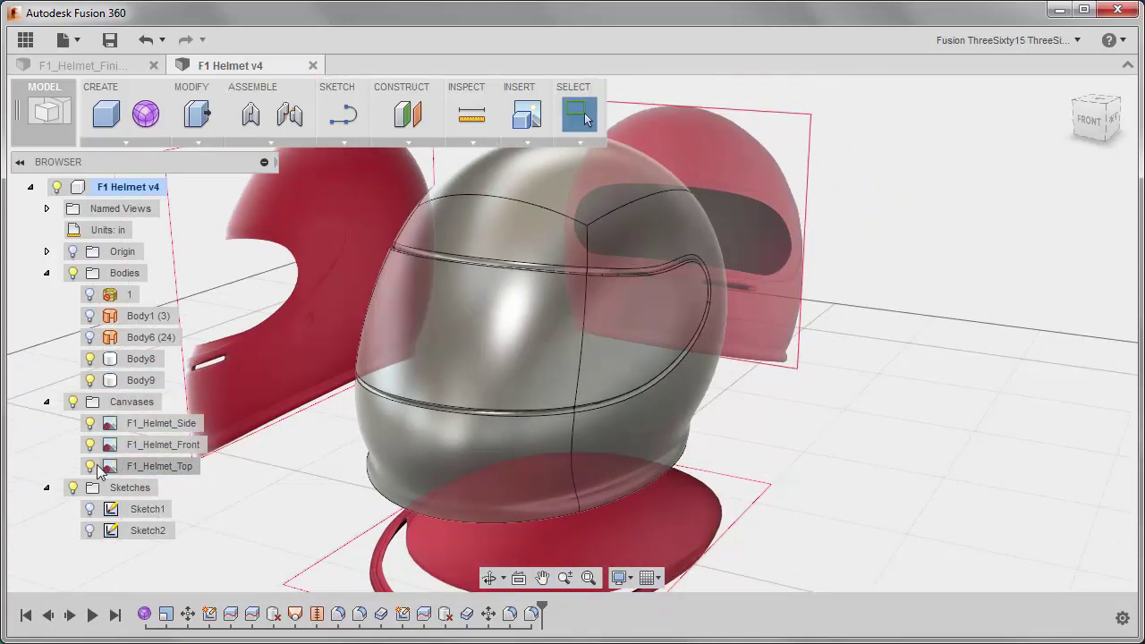
pyautogui.click(74, 404)
pyautogui.keyDown('shift'); pyautogui.moveTo(331, 384); pyautogui.dragTo(370, 402, button='middle'); pyautogui.keyUp('shift')
# Apply the Paint - Enamel Glossy (Green) appearance from the Fusion 360 Appearance Library to the Body8 helmet shell.
pyautogui.click(143, 358)
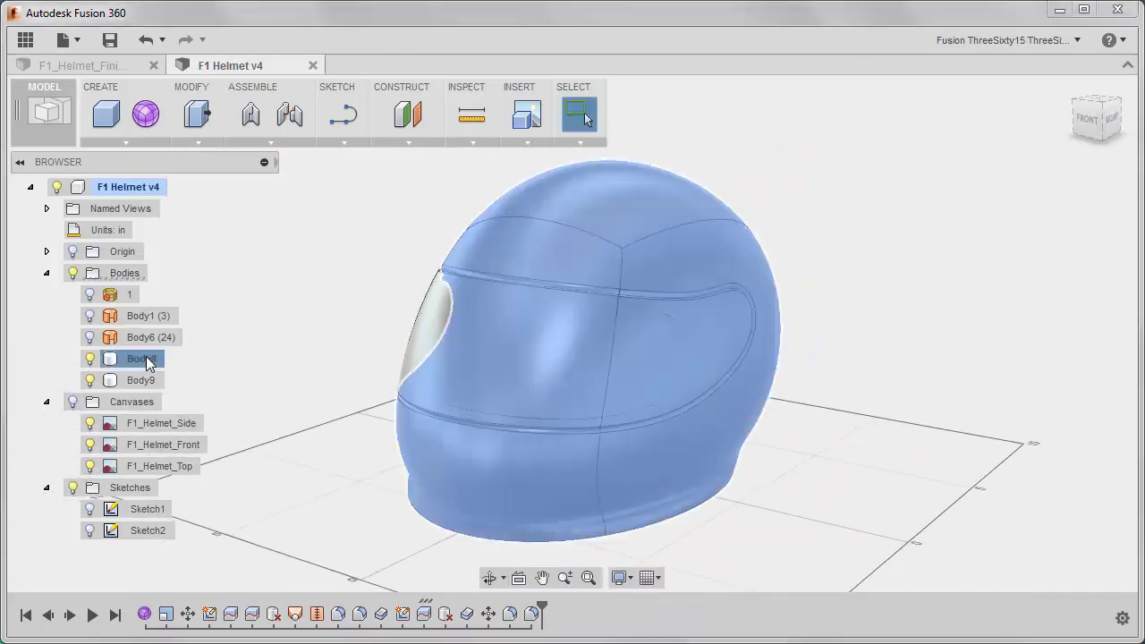
pyautogui.rightClick(148, 362)
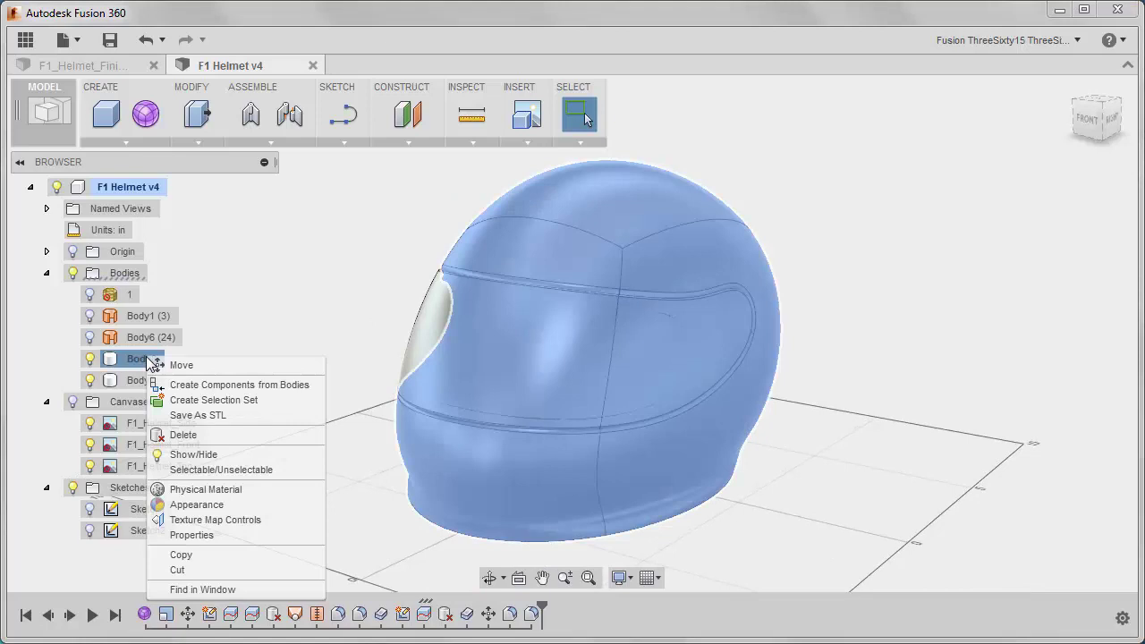
pyautogui.click(191, 505)
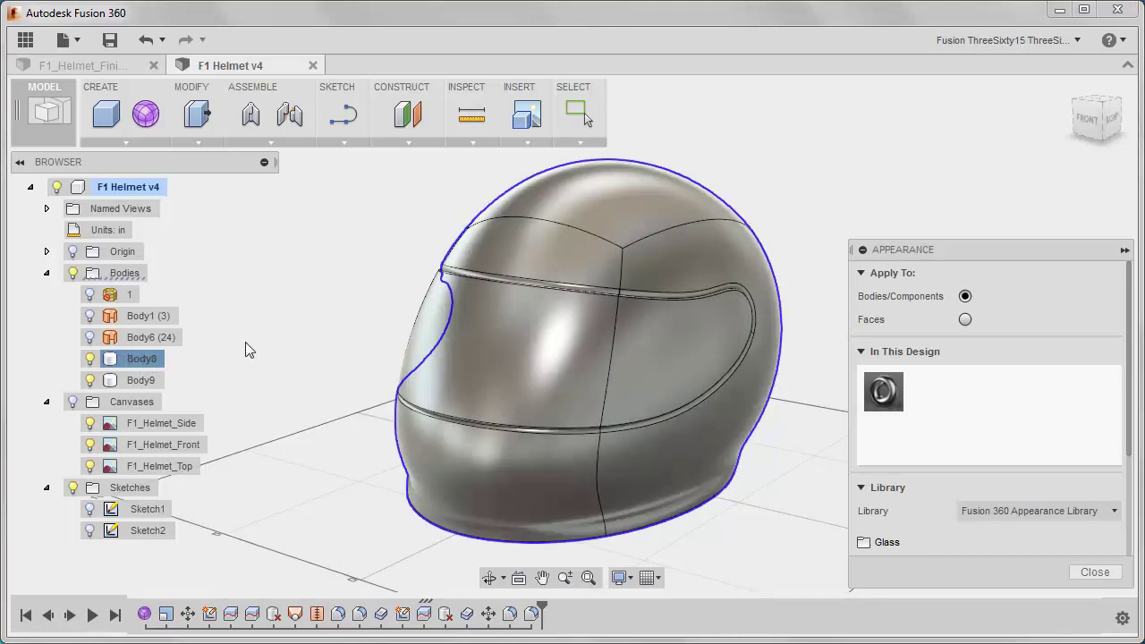
pyautogui.moveTo(1129, 317); pyautogui.dragTo(1120, 420)
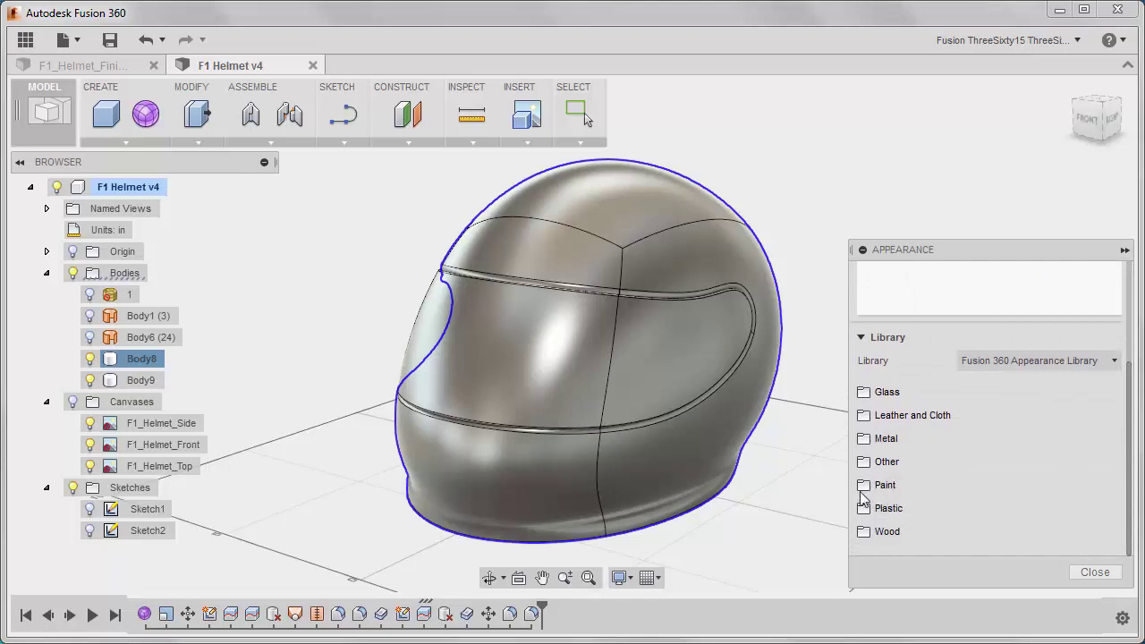
pyautogui.click(861, 490)
pyautogui.moveTo(1117, 440); pyautogui.dragTo(1113, 479)
pyautogui.click(881, 424)
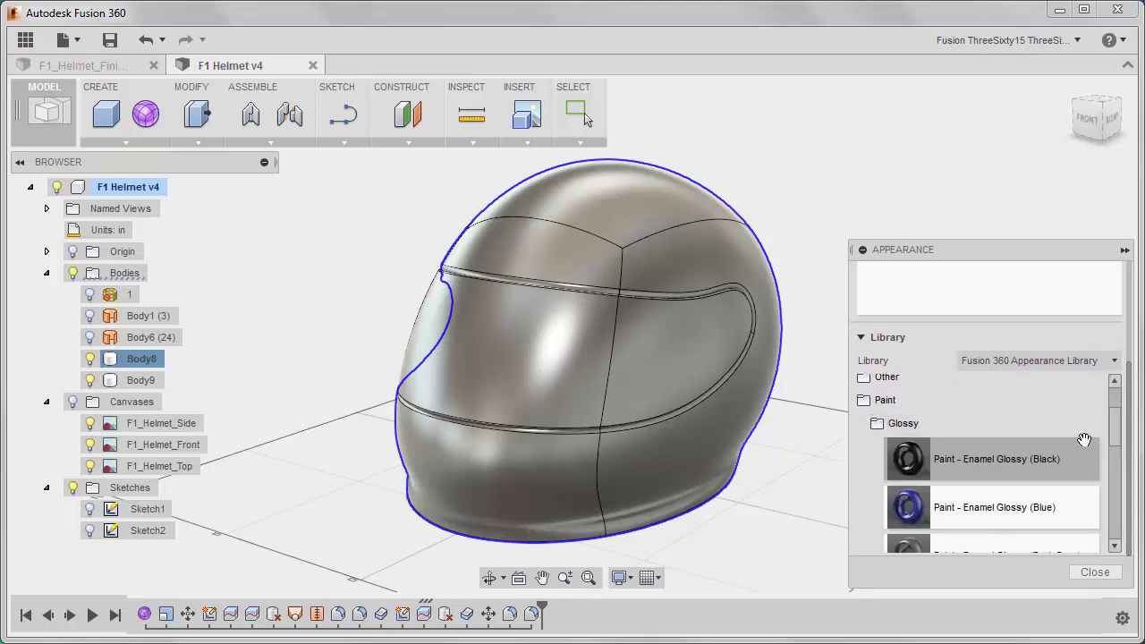
pyautogui.moveTo(1114, 428); pyautogui.dragTo(1114, 459)
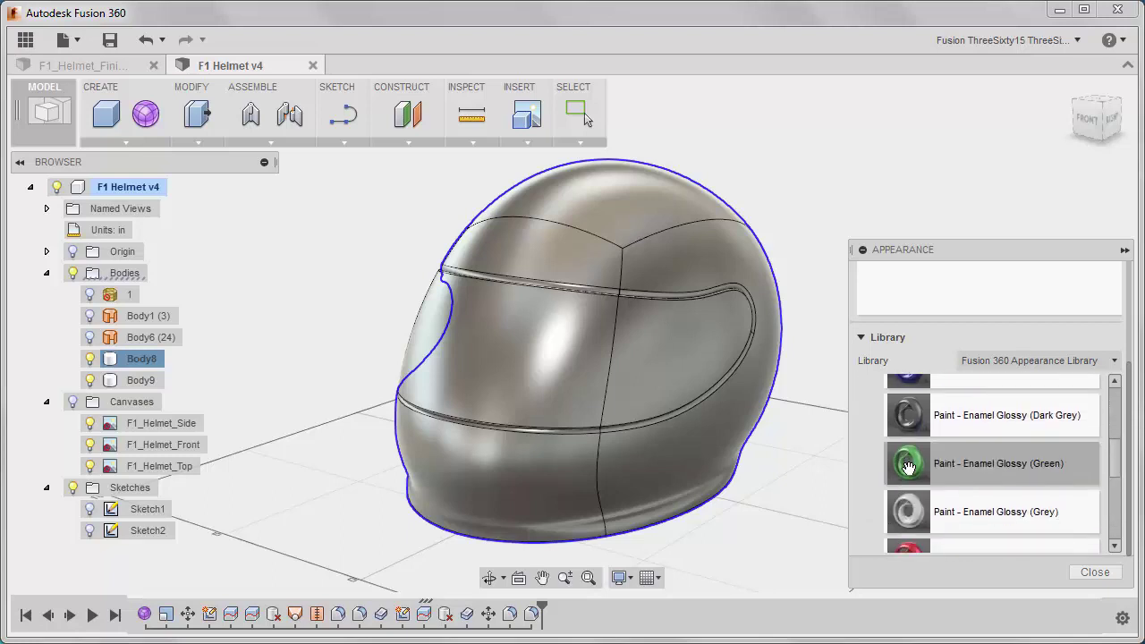
pyautogui.moveTo(858, 425); pyautogui.dragTo(705, 251)
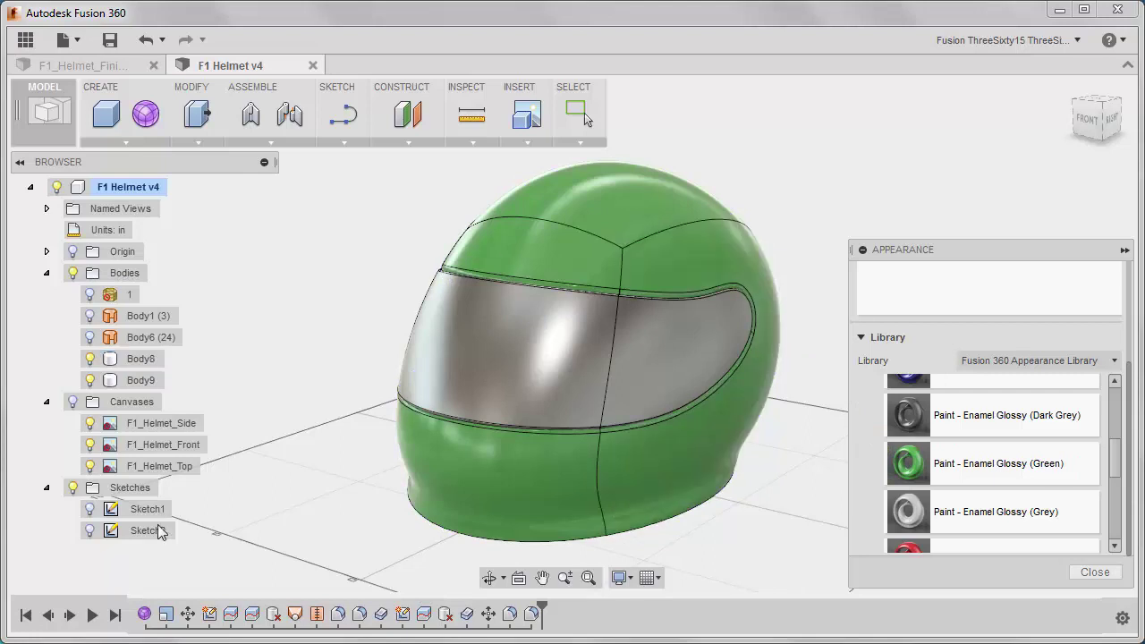
# Recolor the in-use Paint - Enamel Glossy (Green) appearance to a brighter, more saturated green with RGB 13, 205, 20.
pyautogui.moveTo(1122, 467); pyautogui.dragTo(1123, 409)
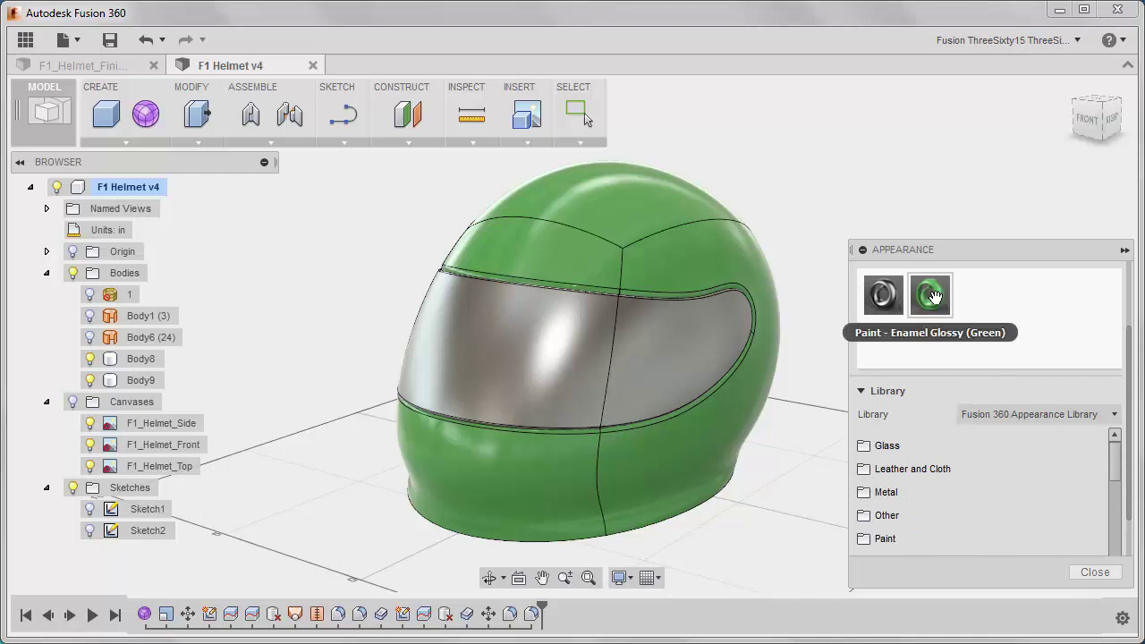
pyautogui.doubleClick(932, 296)
pyautogui.click(742, 349)
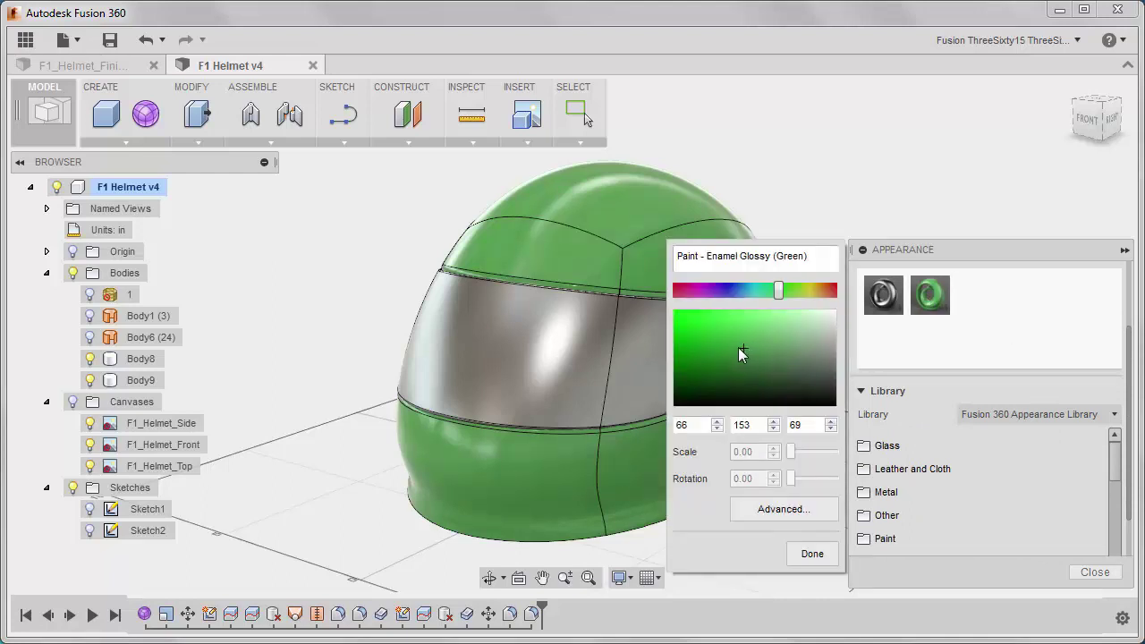
pyautogui.moveTo(738, 347); pyautogui.dragTo(683, 327)
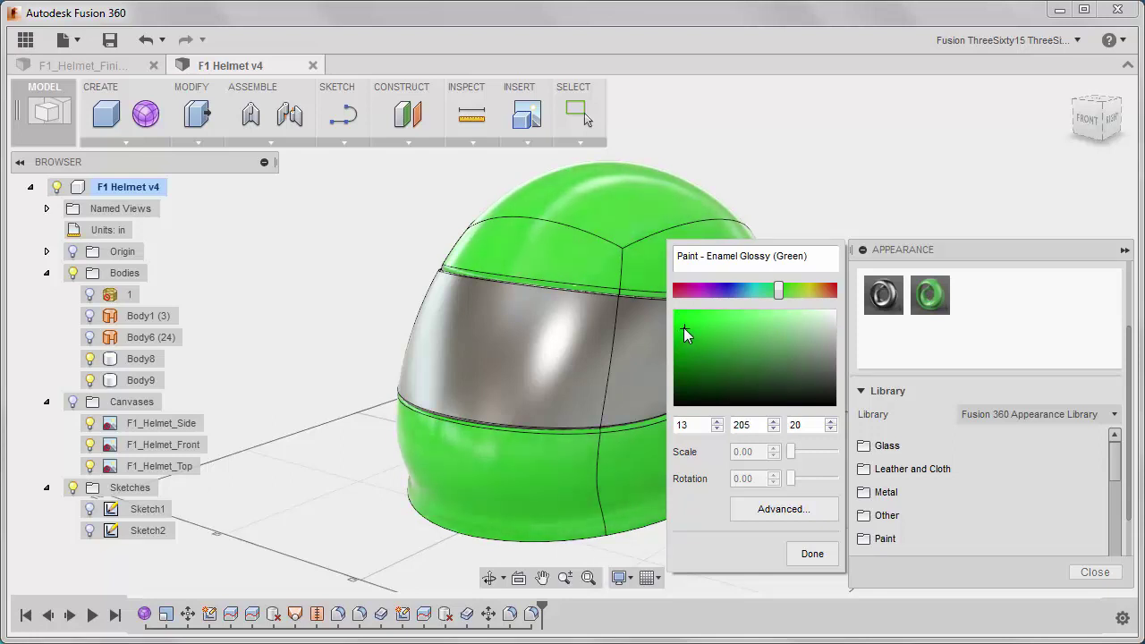
pyautogui.click(811, 554)
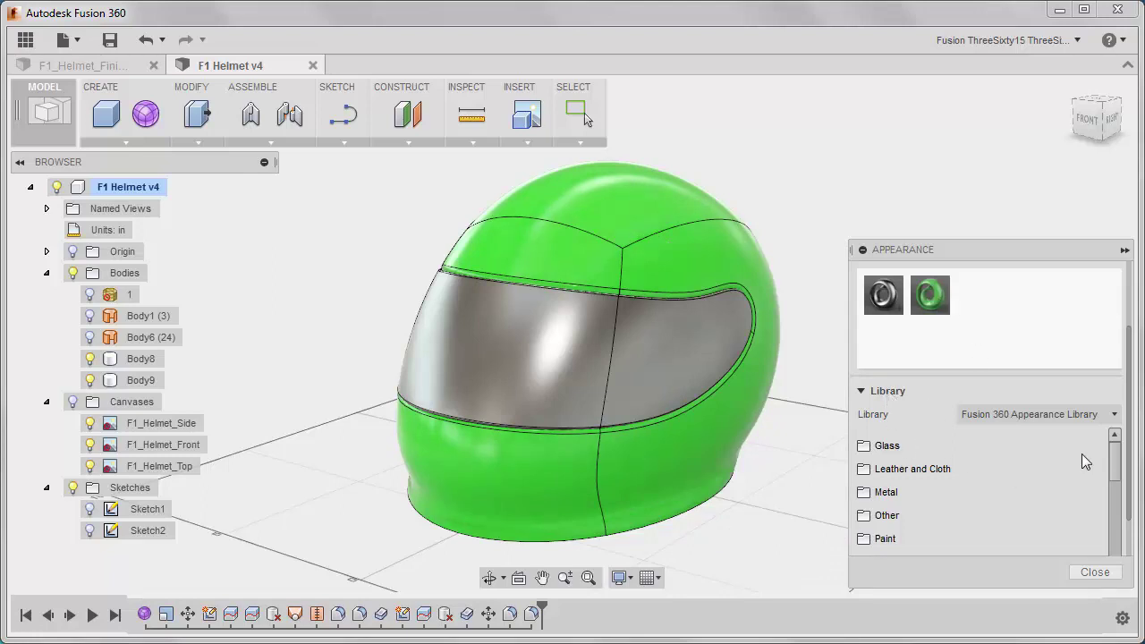
# Apply the smooth Glass (Bronze) appearance from the Fusion 360 Appearance Library to the Body9 visor and finish the appearance assignment.
pyautogui.click(890, 447)
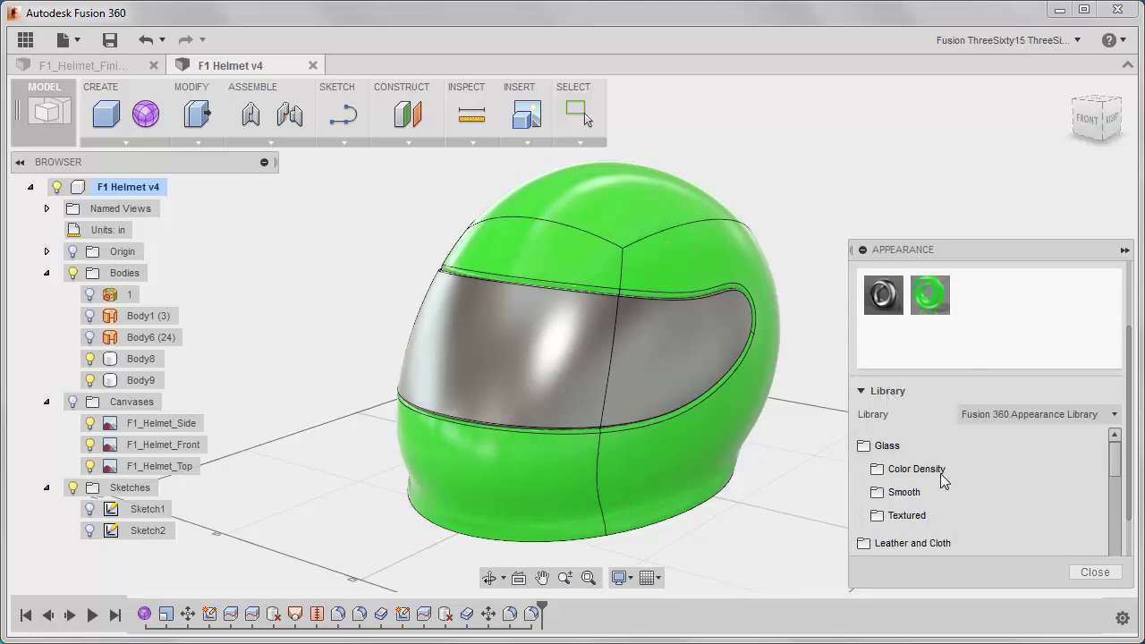
pyautogui.click(940, 470)
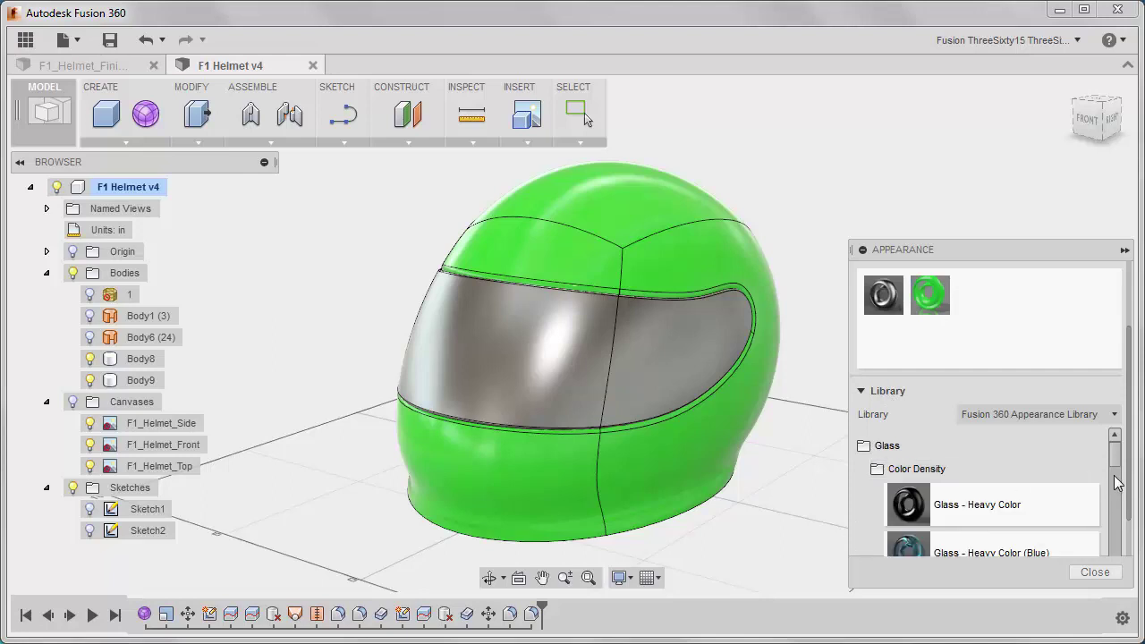
pyautogui.moveTo(1118, 465)
pyautogui.mouseDown()
pyautogui.moveTo(1111, 496)
pyautogui.moveTo(1116, 459)
pyautogui.mouseUp()
pyautogui.click(943, 471)
pyautogui.click(939, 492)
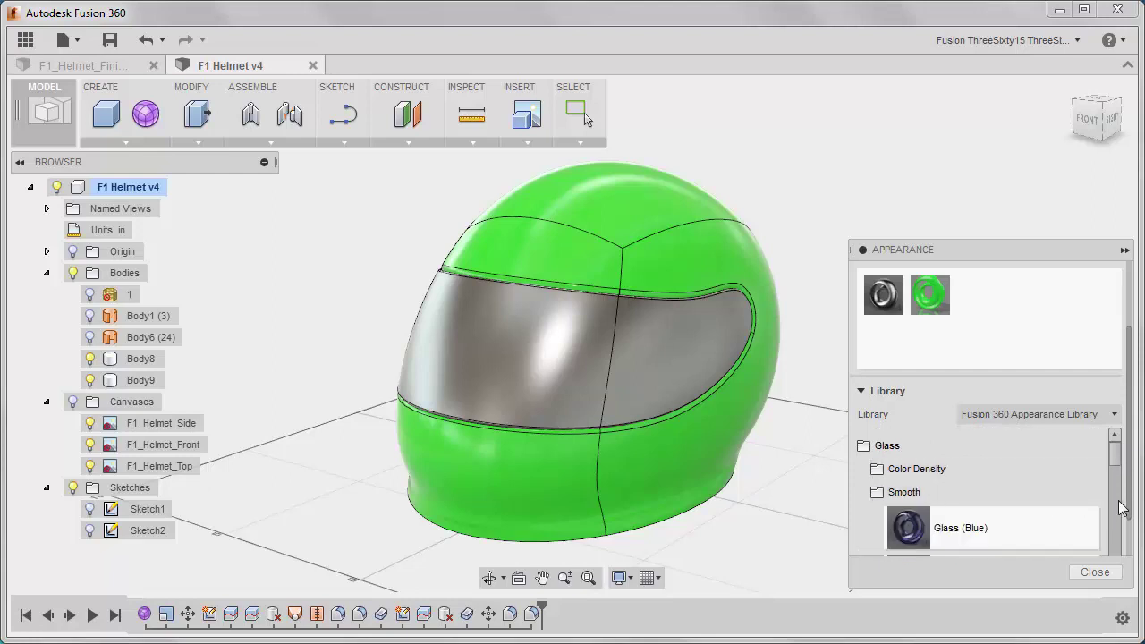
pyautogui.moveTo(1115, 464)
pyautogui.mouseDown()
pyautogui.moveTo(1113, 513)
pyautogui.moveTo(1114, 457)
pyautogui.mouseUp()
pyautogui.moveTo(946, 532); pyautogui.dragTo(584, 371)
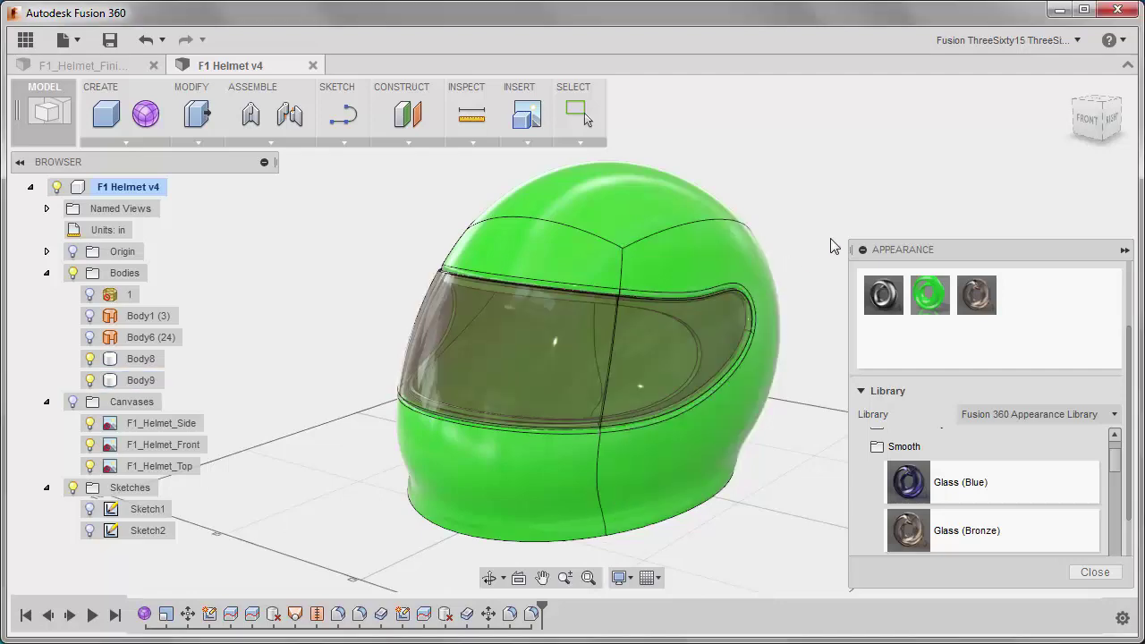
pyautogui.moveTo(649, 403)
pyautogui.keyDown('shift'); pyautogui.mouseDown(button='middle')
pyautogui.moveTo(749, 393)
pyautogui.moveTo(613, 388)
pyautogui.moveTo(642, 397)
pyautogui.mouseUp(button='middle'); pyautogui.keyUp('shift')
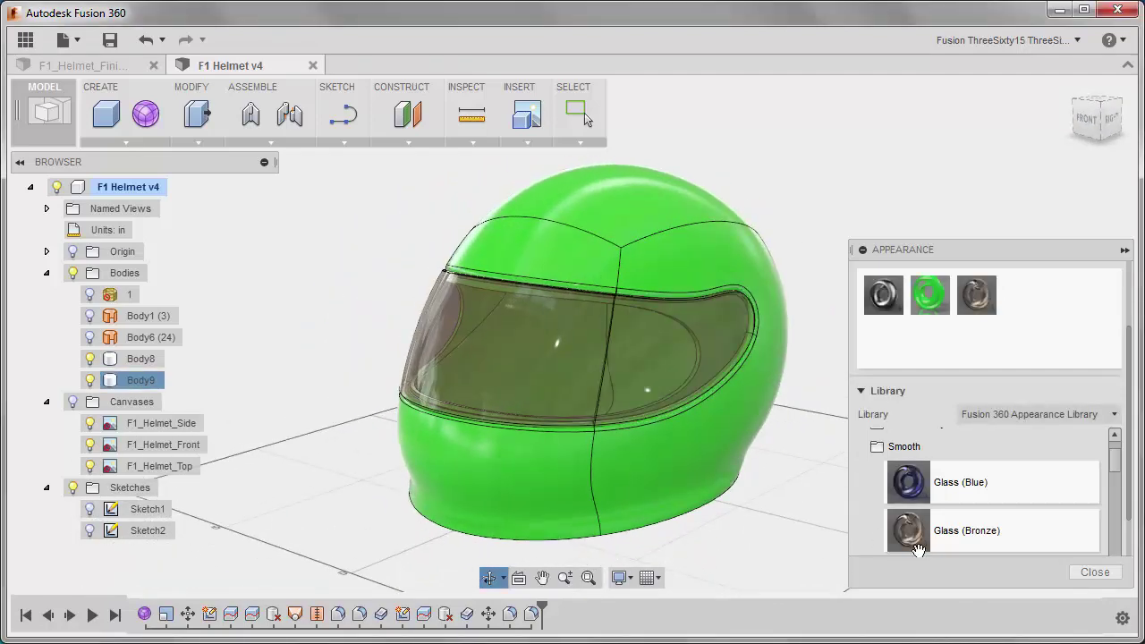
pyautogui.click(1093, 572)
pyautogui.moveTo(825, 393)
pyautogui.keyDown('shift'); pyautogui.mouseDown(button='middle')
pyautogui.moveTo(741, 379)
pyautogui.moveTo(766, 396)
pyautogui.moveTo(808, 396)
pyautogui.mouseUp(button='middle'); pyautogui.keyUp('shift')
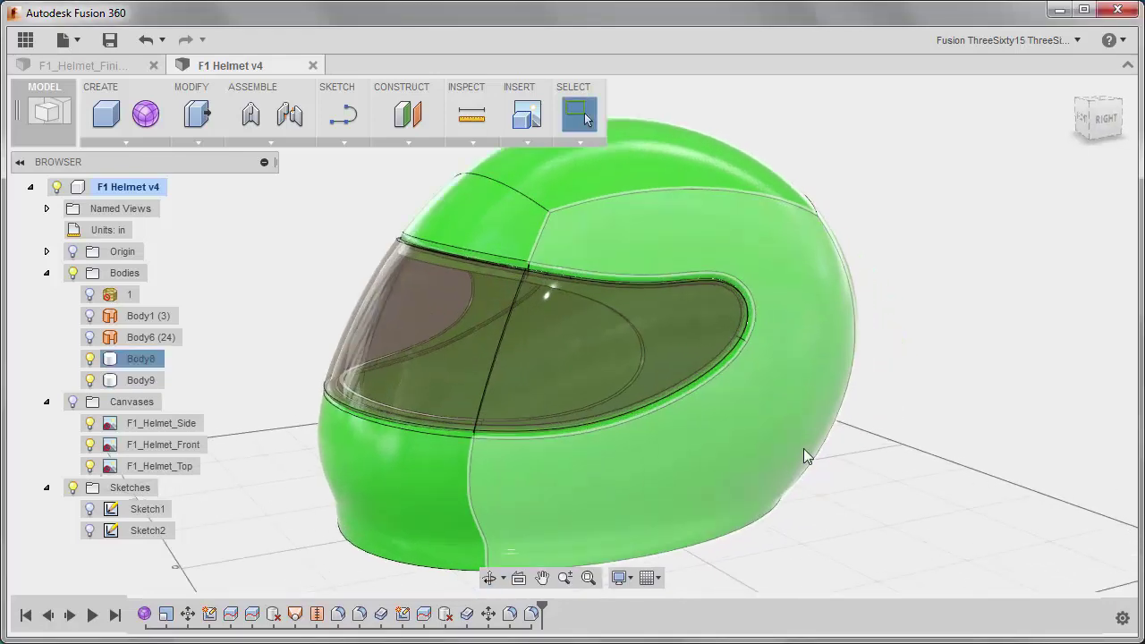
pyautogui.keyDown('shift'); pyautogui.moveTo(803, 448); pyautogui.dragTo(876, 441, button='middle'); pyautogui.keyUp('shift')
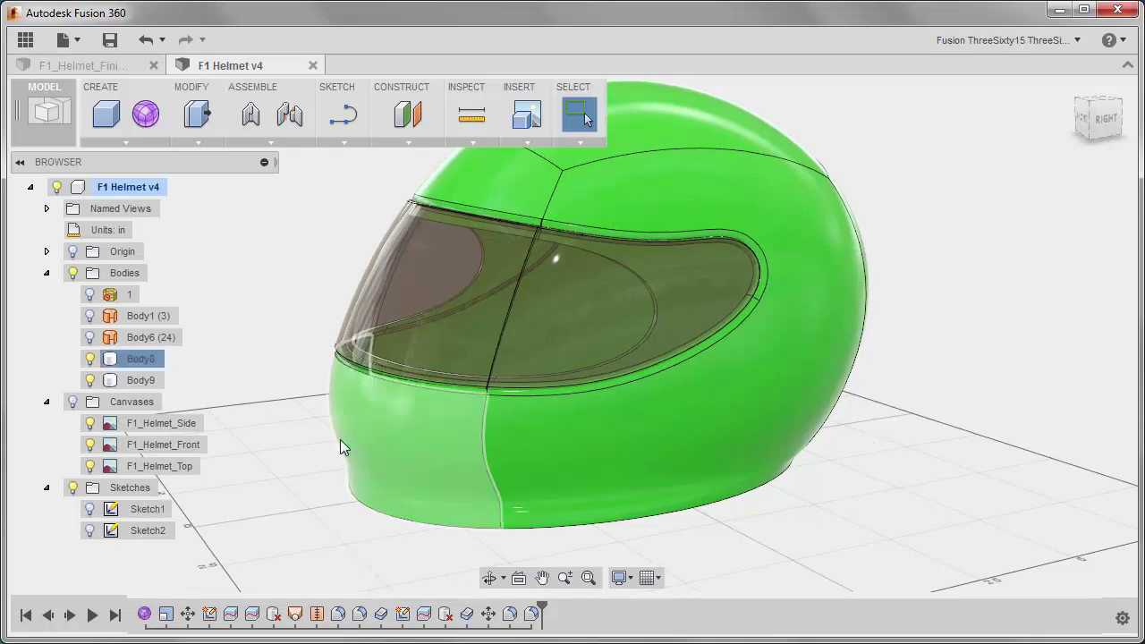
pyautogui.keyDown('shift'); pyautogui.moveTo(340, 447); pyautogui.dragTo(439, 439, button='middle'); pyautogui.keyUp('shift')
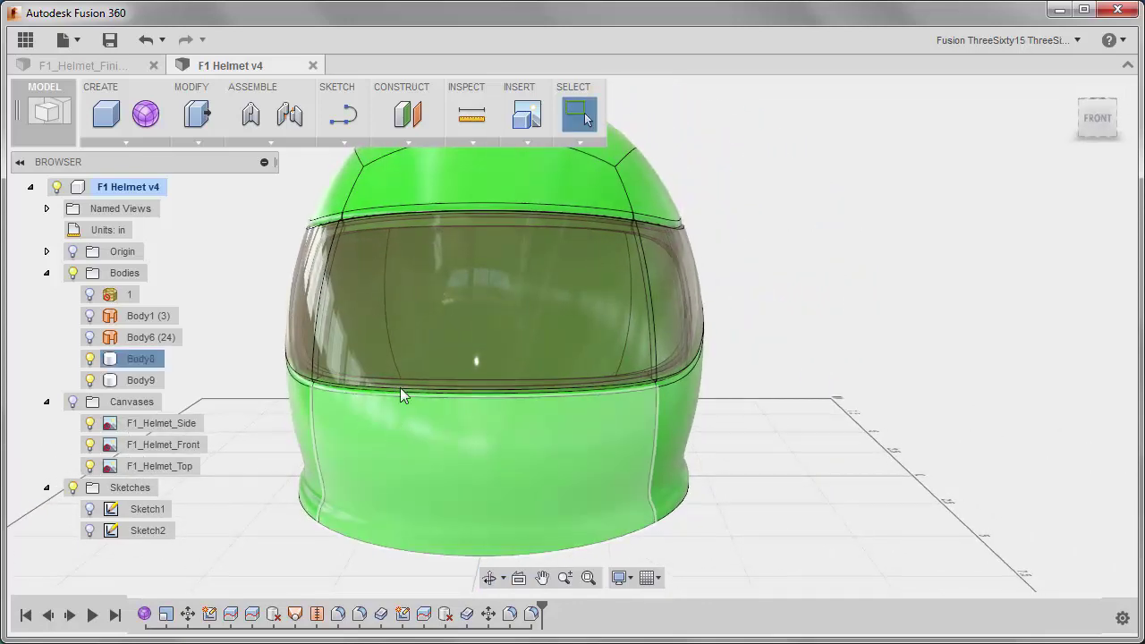
pyautogui.keyDown('shift'); pyautogui.moveTo(365, 435); pyautogui.dragTo(268, 429, button='middle'); pyautogui.keyUp('shift')
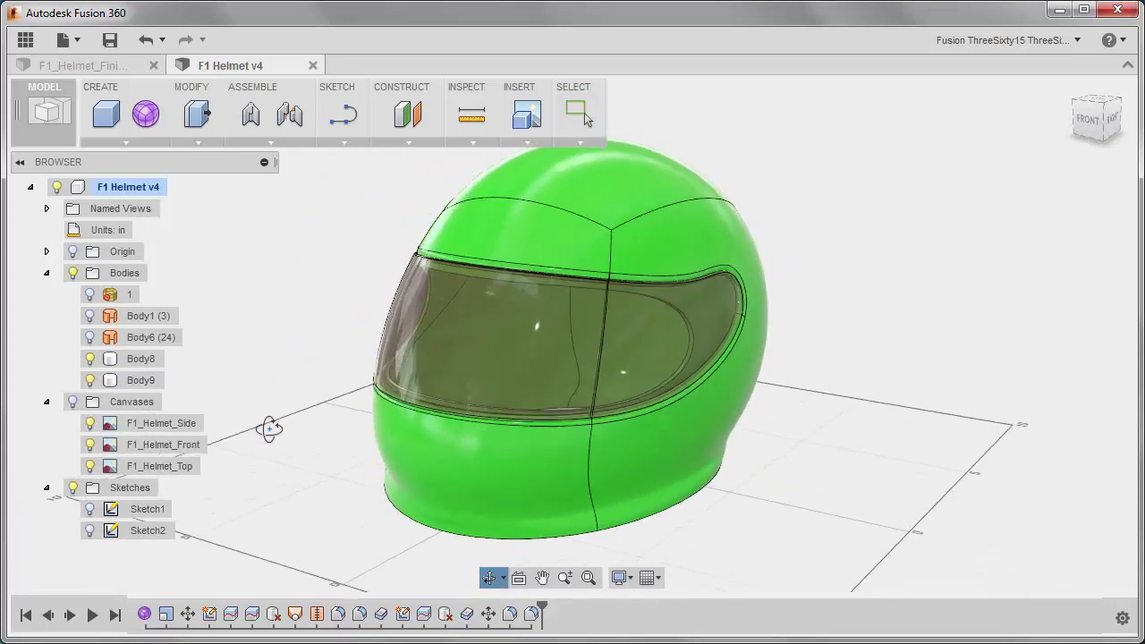
# Show all the canvases and start a new sculpted form with the helmet in front view.
pyautogui.click(72, 401)
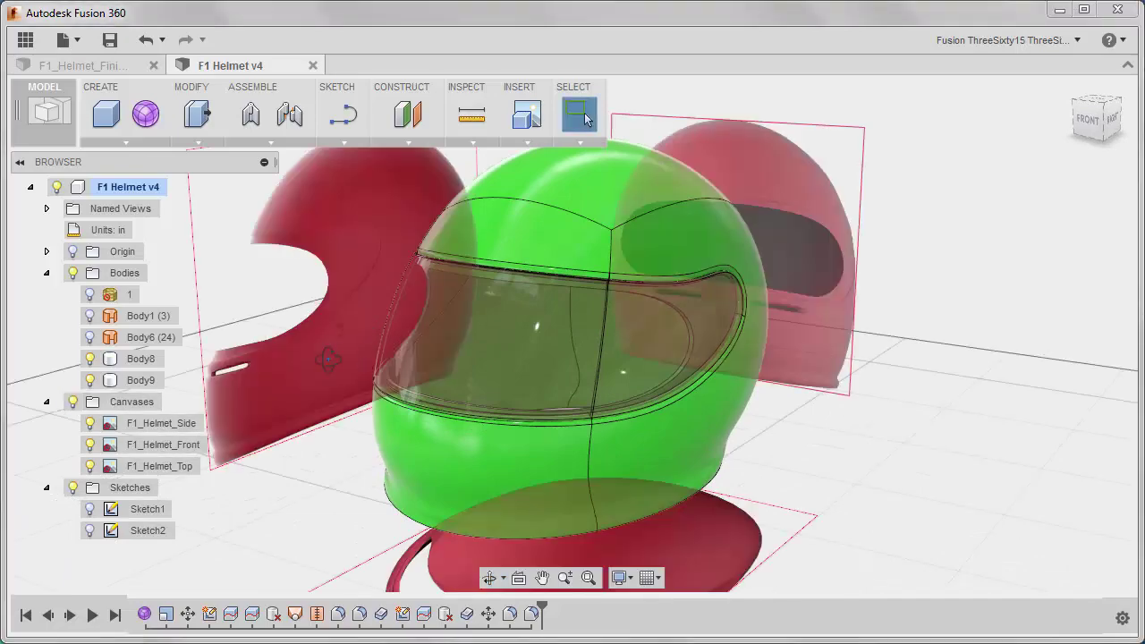
pyautogui.keyDown('shift'); pyautogui.moveTo(328, 359); pyautogui.dragTo(368, 345, button='middle'); pyautogui.keyUp('shift')
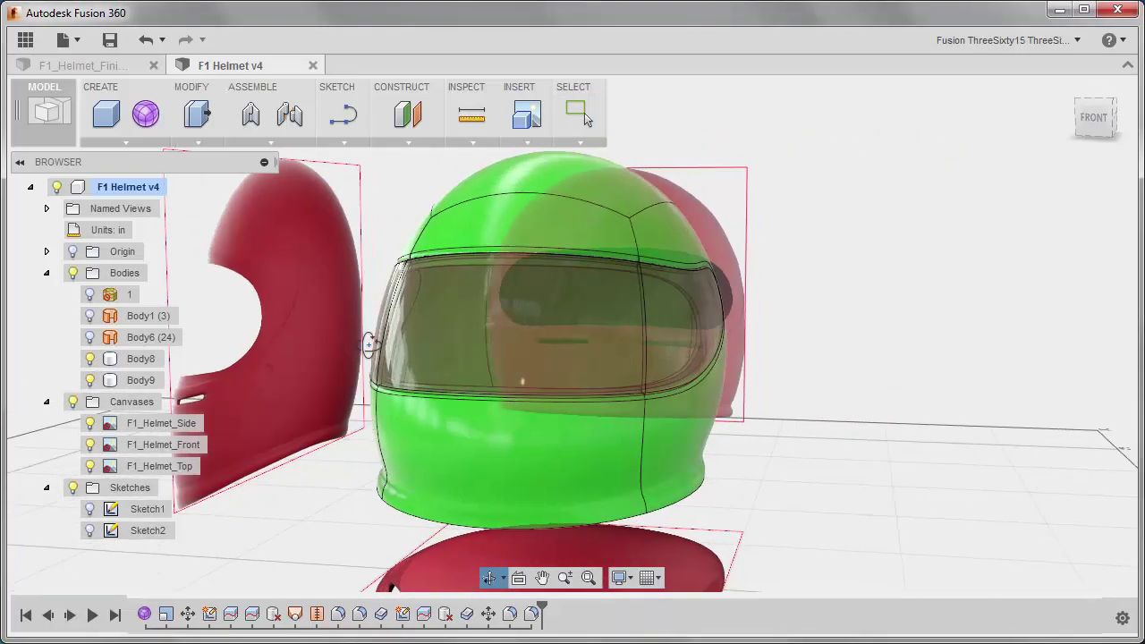
pyautogui.press('Escape')
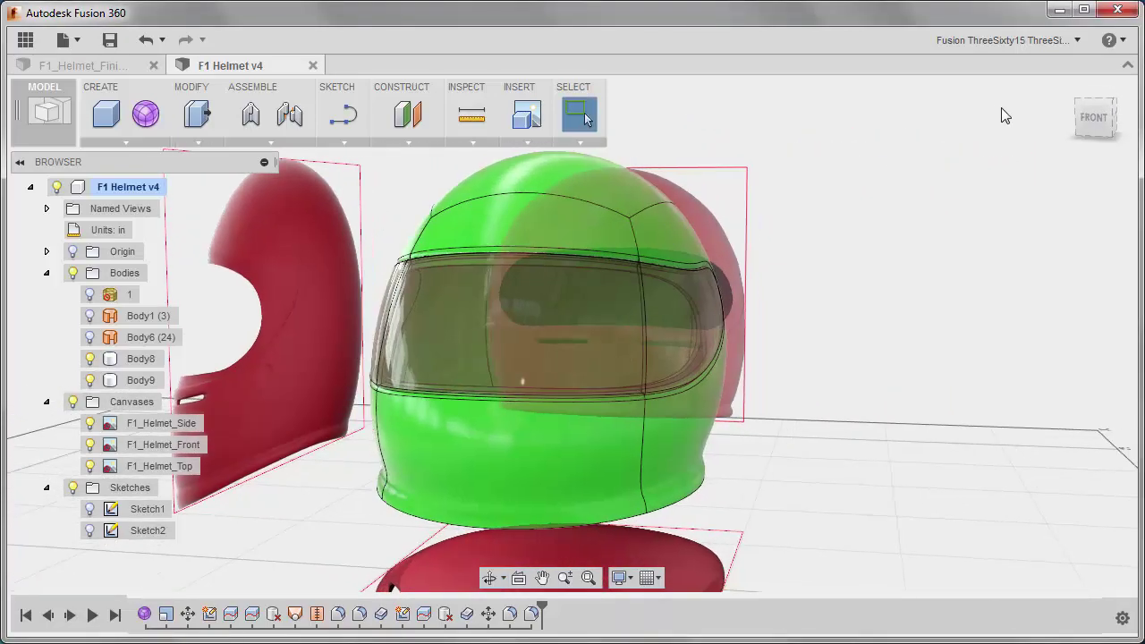
pyautogui.click(1089, 119)
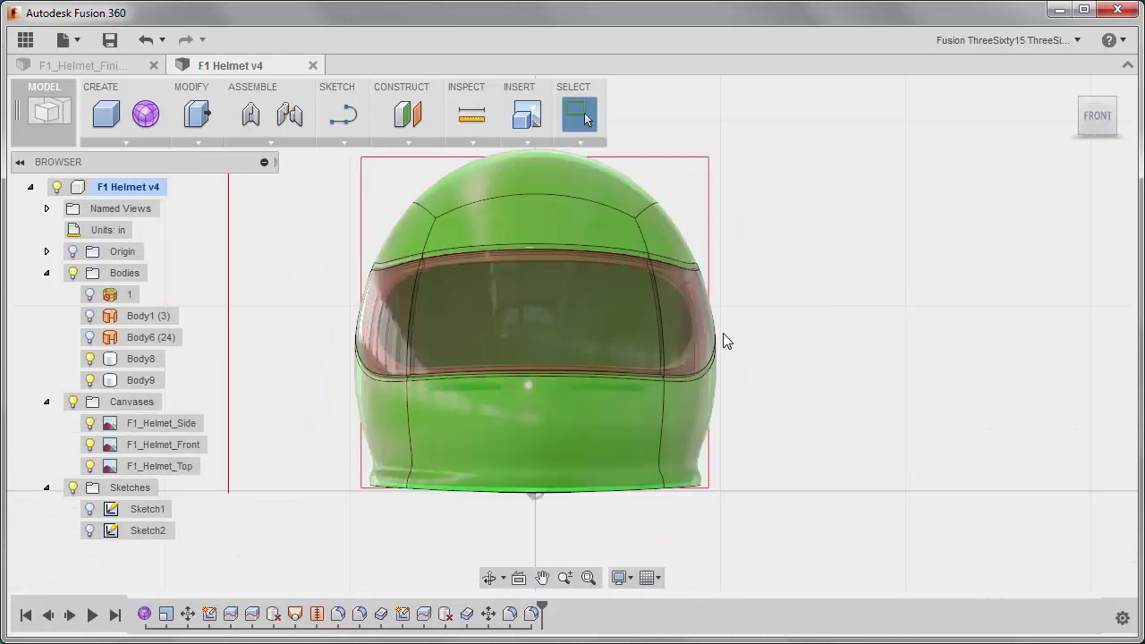
pyautogui.click(147, 116)
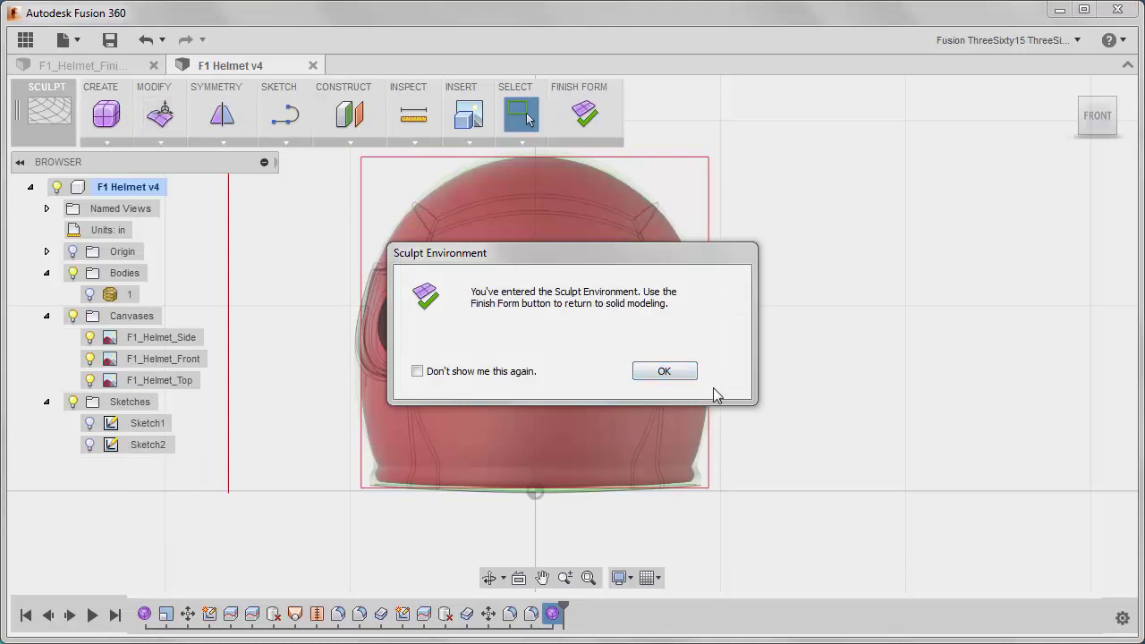
pyautogui.click(665, 371)
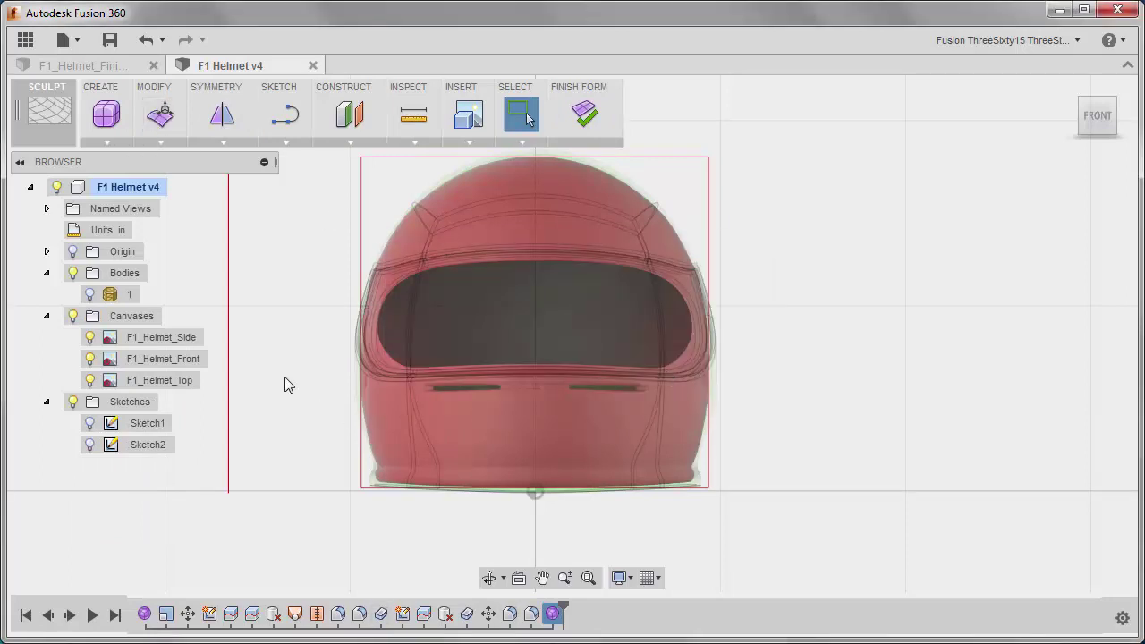
# Create a T-spline cylinder on the front plane, centered between the two chin vents, 3 in in diameter and about 1.73 in high.
pyautogui.click(109, 143)
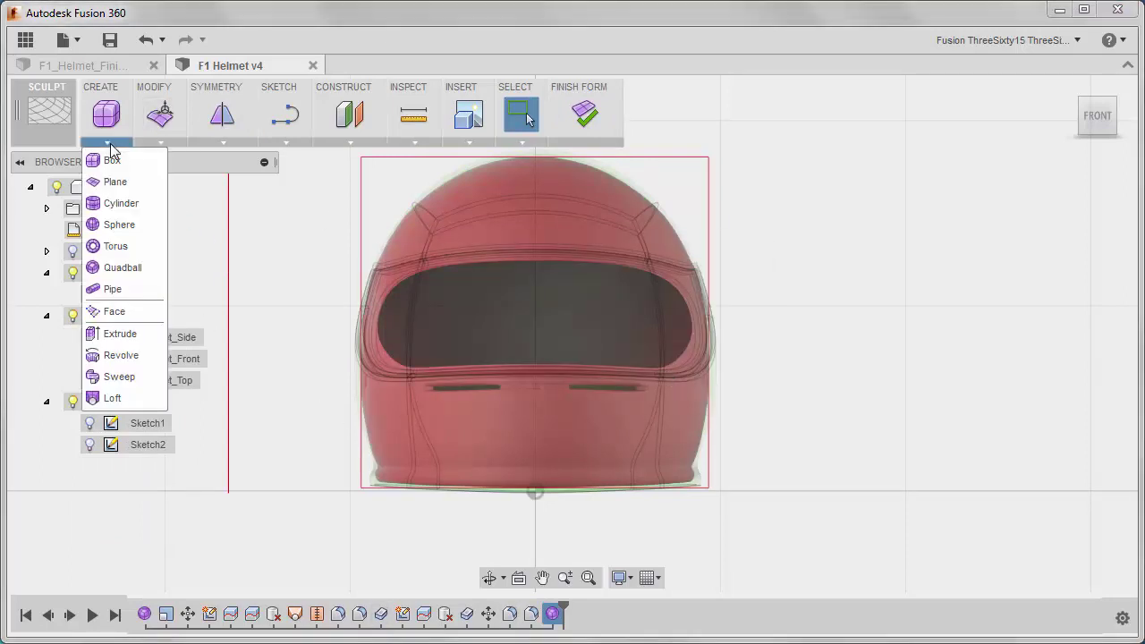
pyautogui.click(125, 201)
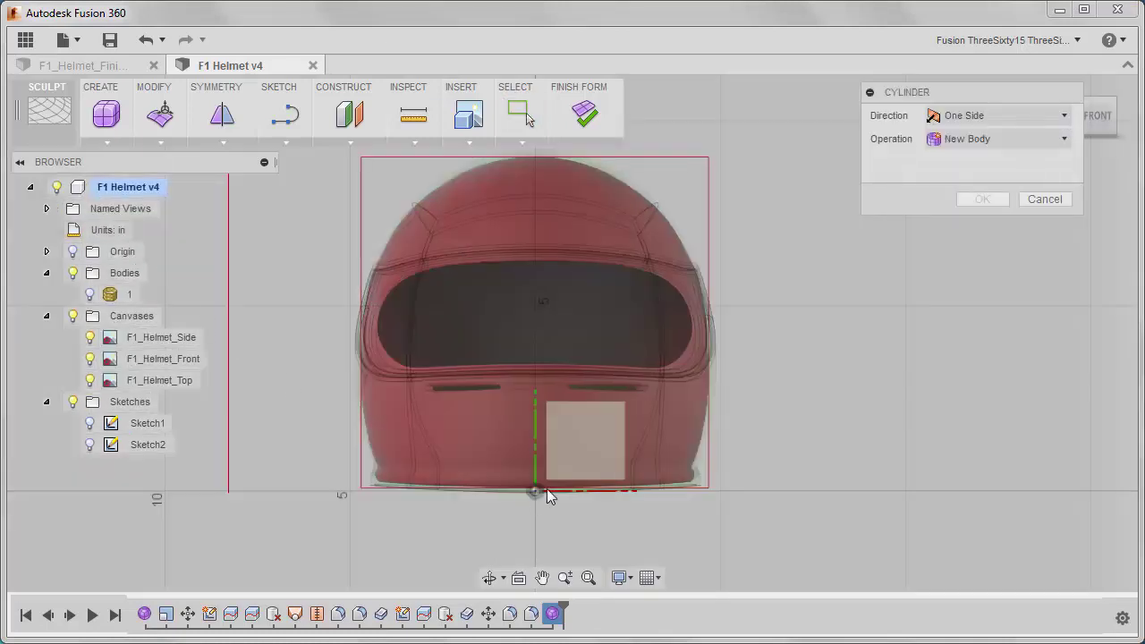
pyautogui.click(577, 439)
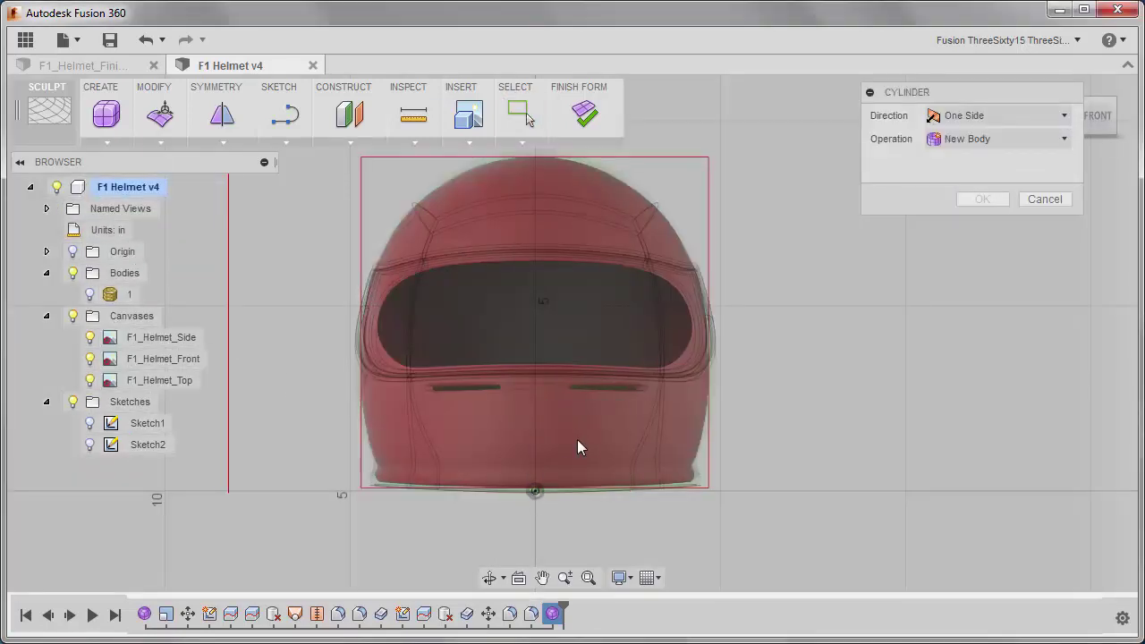
pyautogui.click(535, 387)
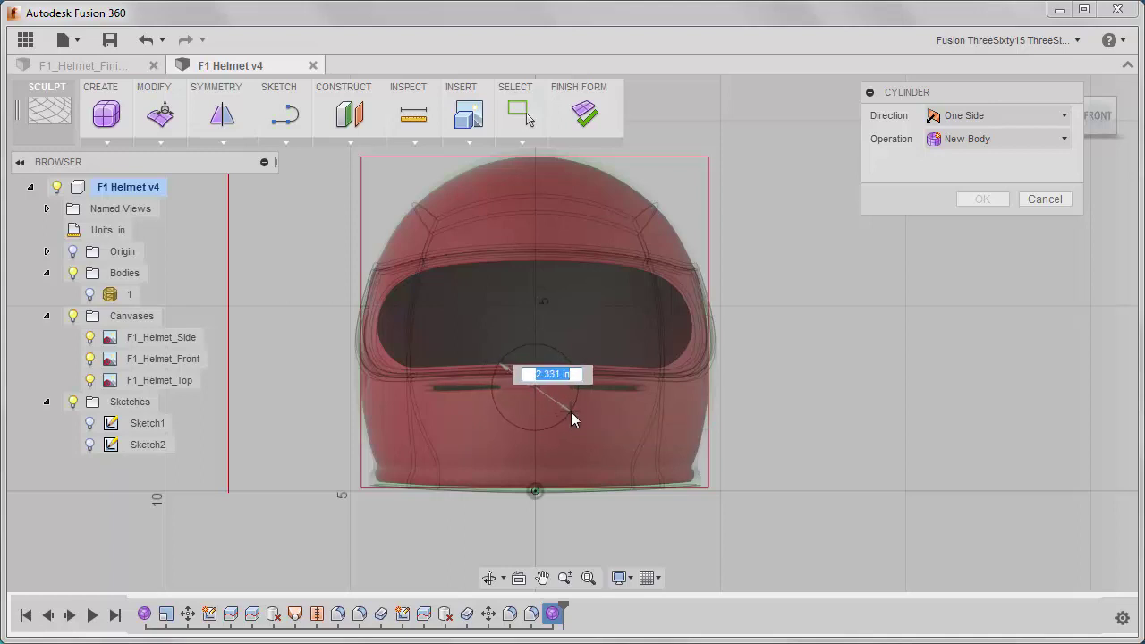
pyautogui.write('3')
pyautogui.press('Return')
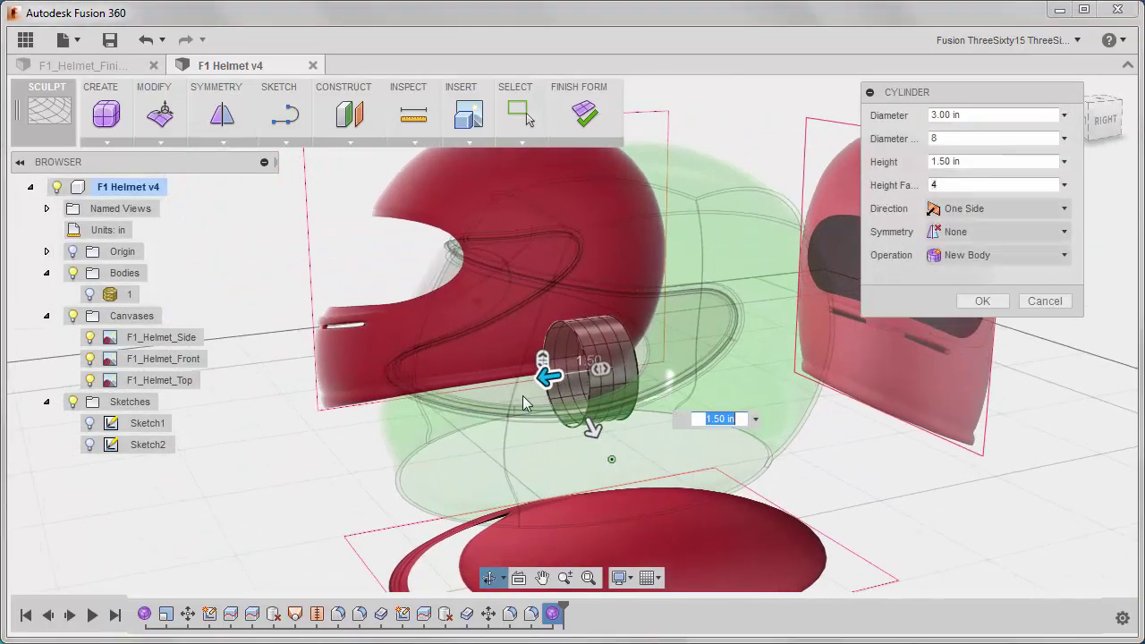
pyautogui.moveTo(542, 377); pyautogui.dragTo(541, 377)
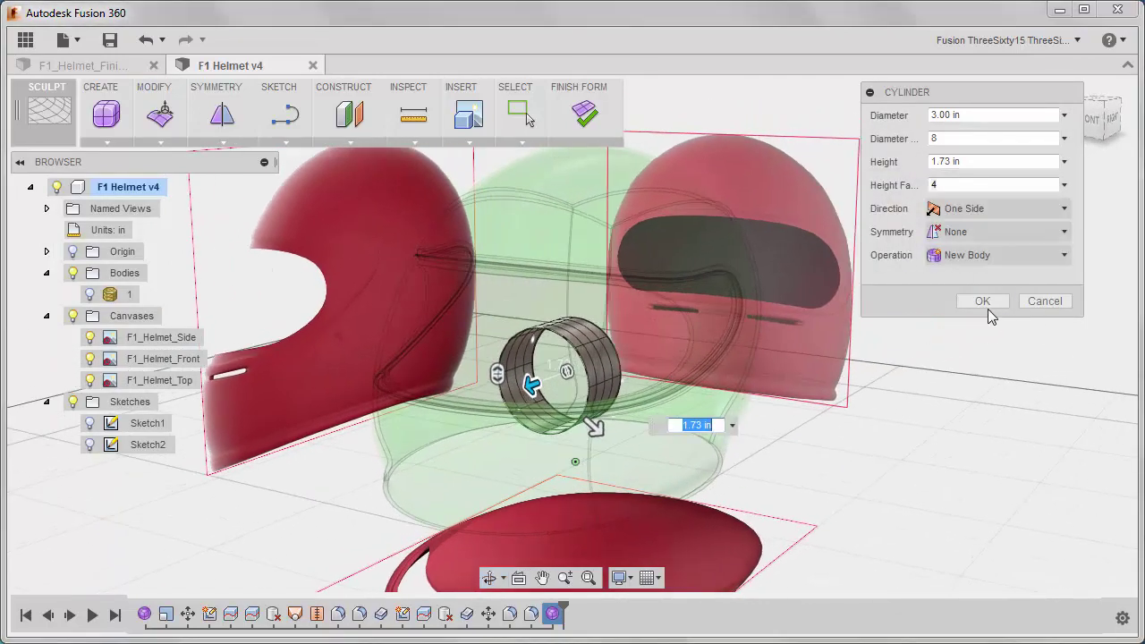
pyautogui.click(982, 301)
# Move the whole T-spline cylinder body forward until it sits at the front of the helmet's chin area.
pyautogui.rightClick(947, 343)
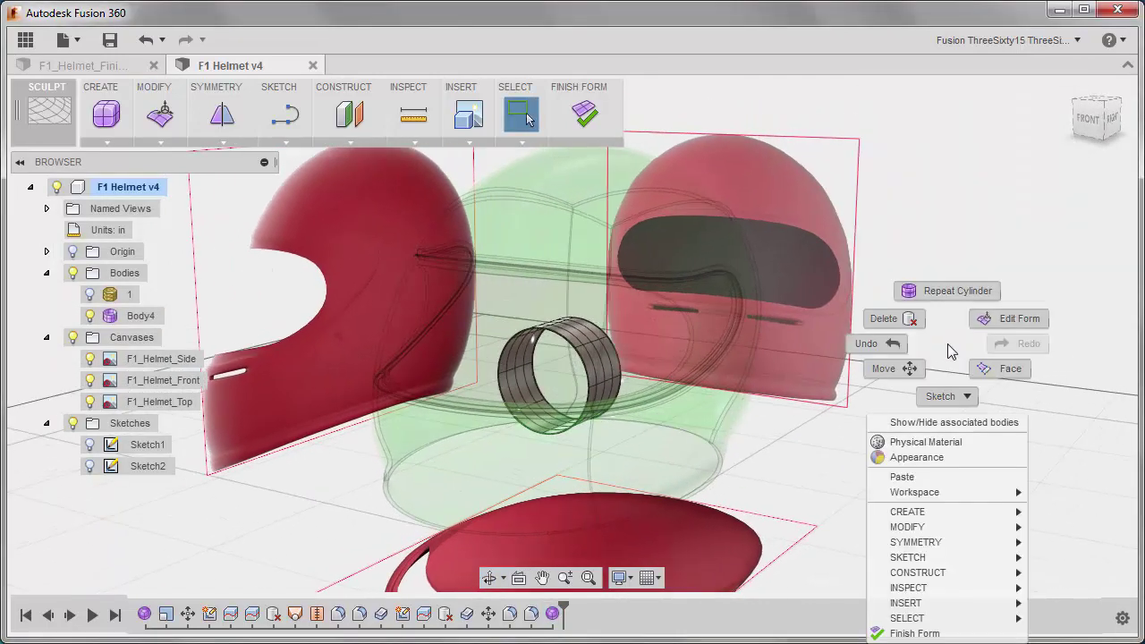
pyautogui.click(1002, 319)
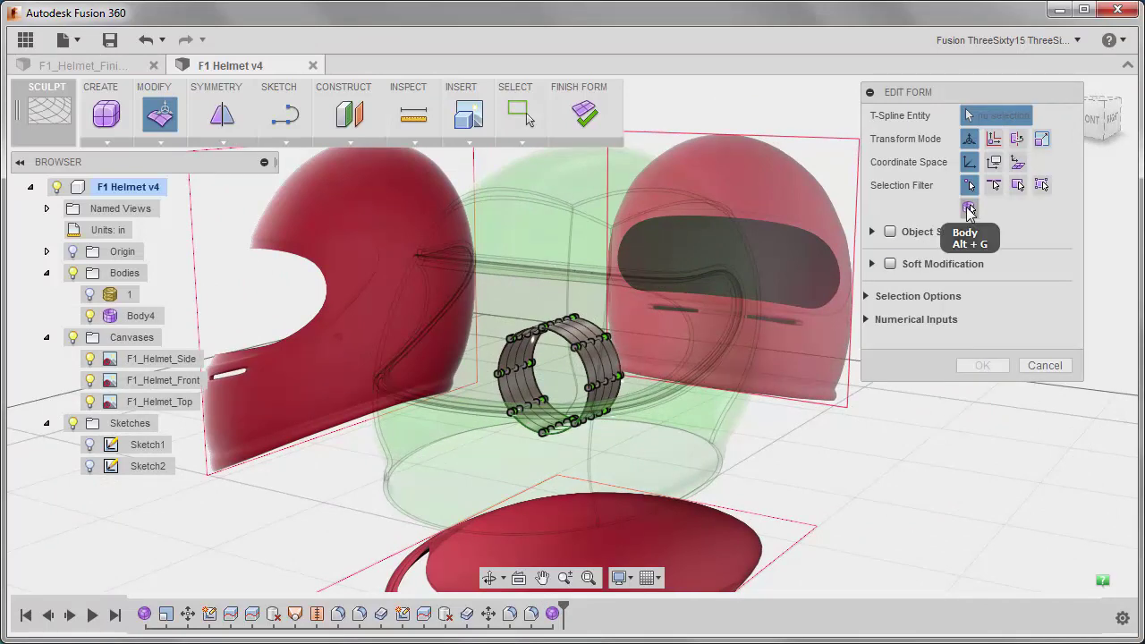
pyautogui.click(968, 208)
pyautogui.click(597, 350)
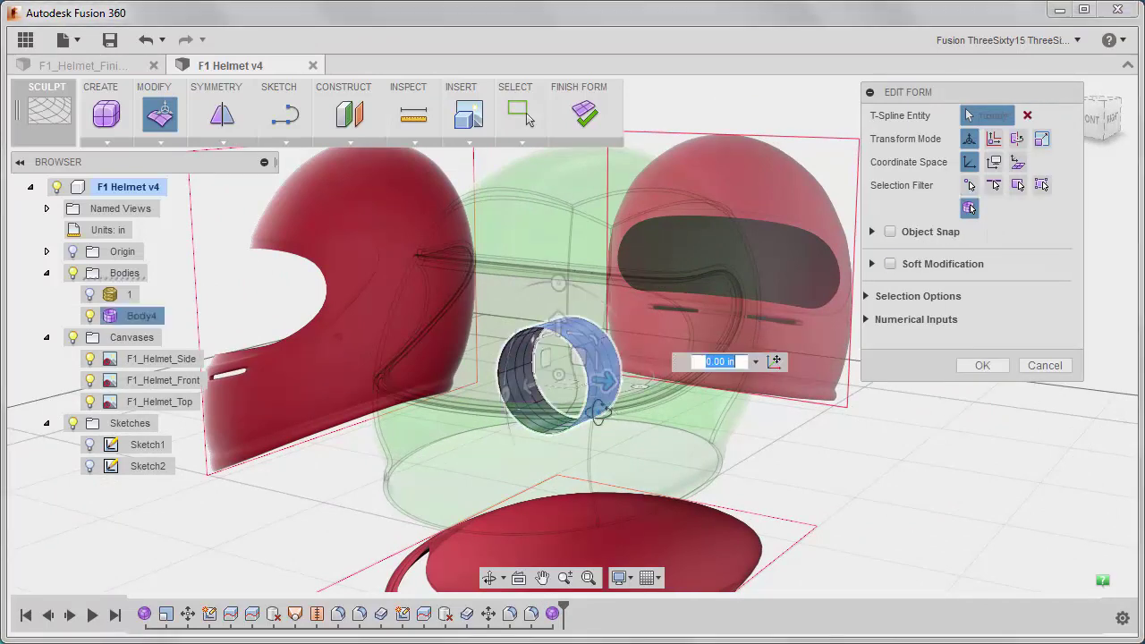
pyautogui.keyDown('shift'); pyautogui.moveTo(603, 415); pyautogui.dragTo(525, 408, button='middle'); pyautogui.keyUp('shift')
pyautogui.moveTo(542, 381); pyautogui.dragTo(247, 386)
pyautogui.keyDown('shift'); pyautogui.moveTo(646, 416); pyautogui.dragTo(625, 422, button='middle'); pyautogui.keyUp('shift')
pyautogui.click(982, 364)
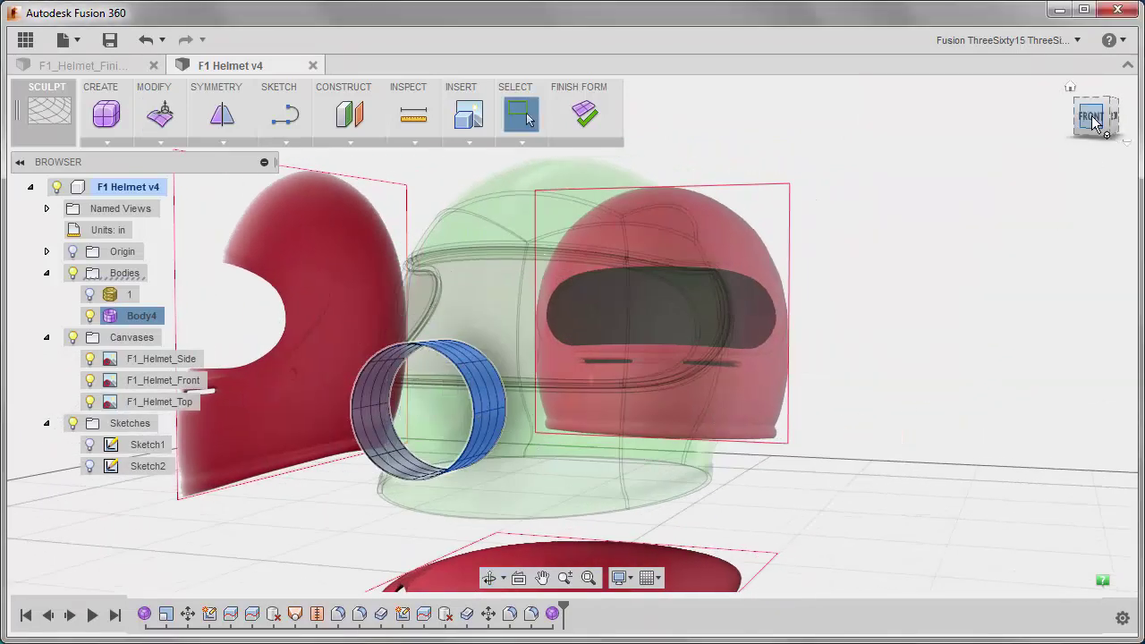
# Edit the cylinder form in front view, selecting its upper and lower vertex groups and scaling them vertically by about 0.567.
pyautogui.click(1094, 118)
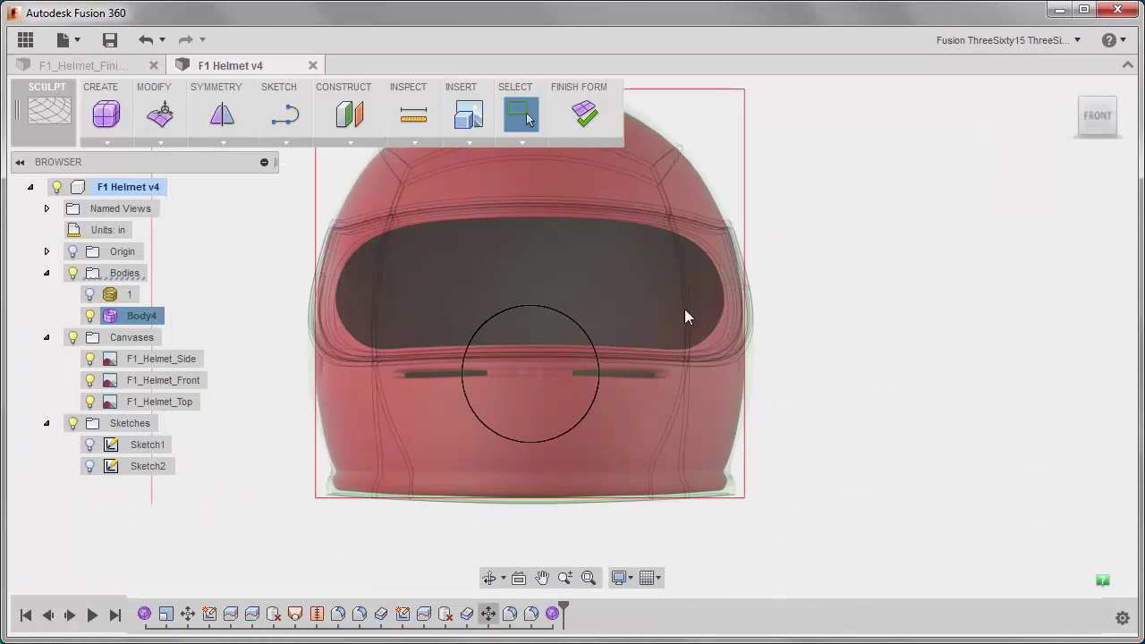
pyautogui.rightClick(889, 218)
pyautogui.click(916, 193)
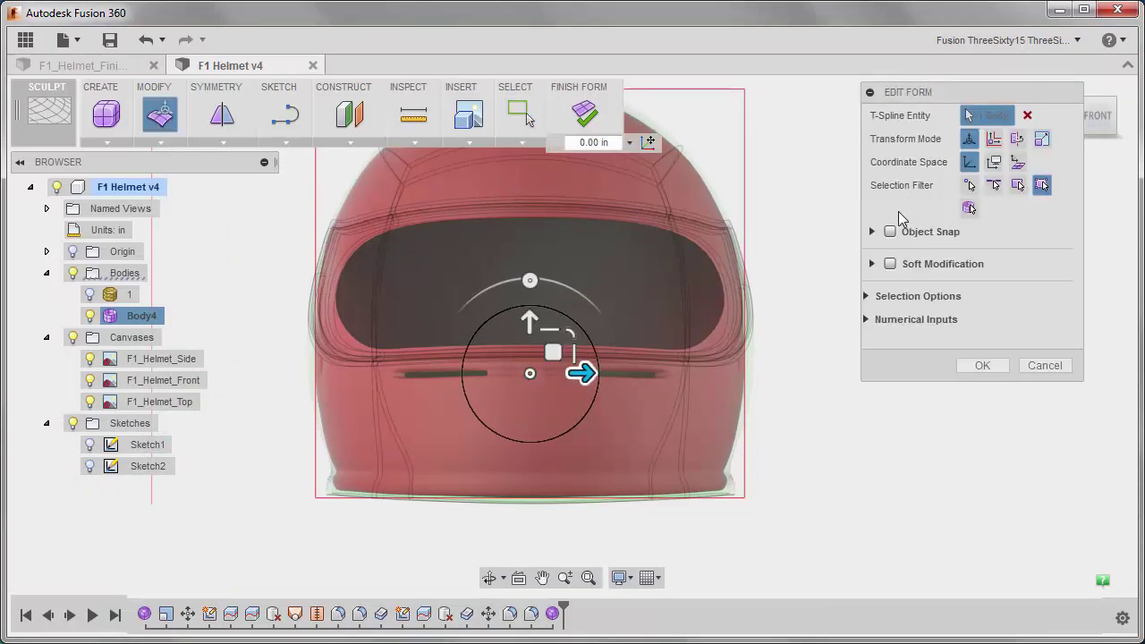
pyautogui.click(968, 186)
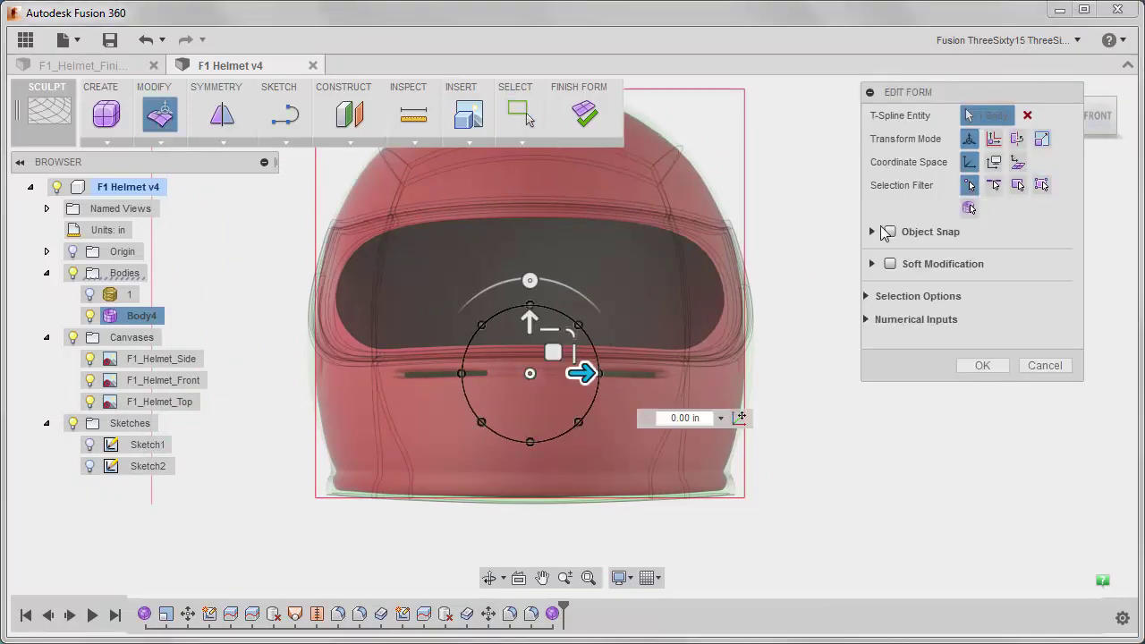
pyautogui.moveTo(457, 287); pyautogui.dragTo(614, 342)
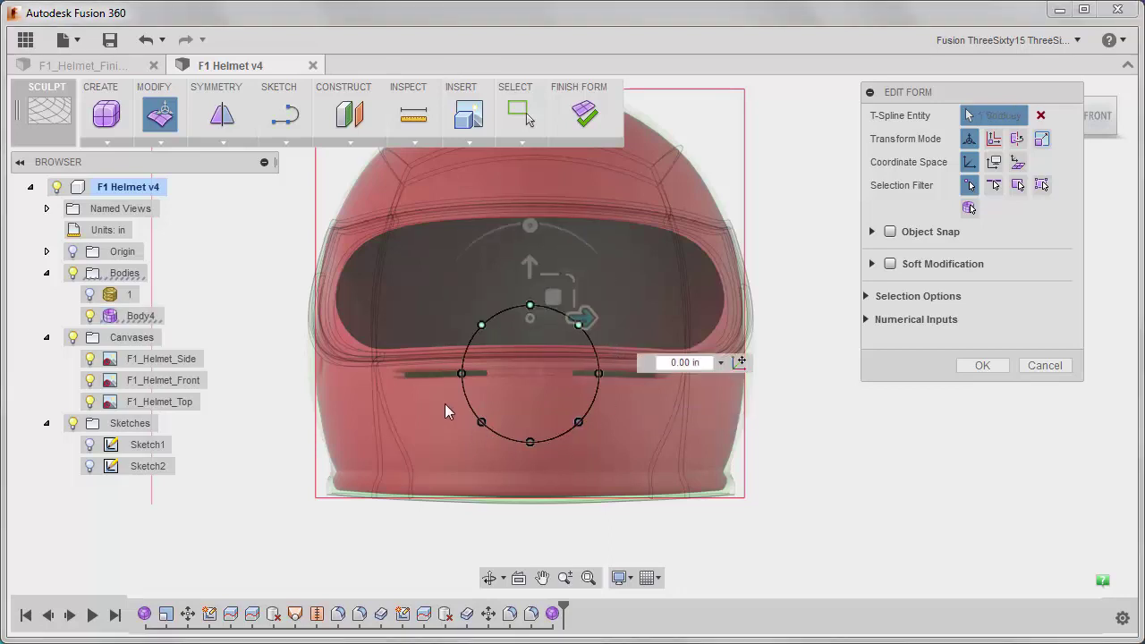
pyautogui.keyDown('shift'); pyautogui.moveTo(445, 403); pyautogui.dragTo(626, 460); pyautogui.keyUp('shift')
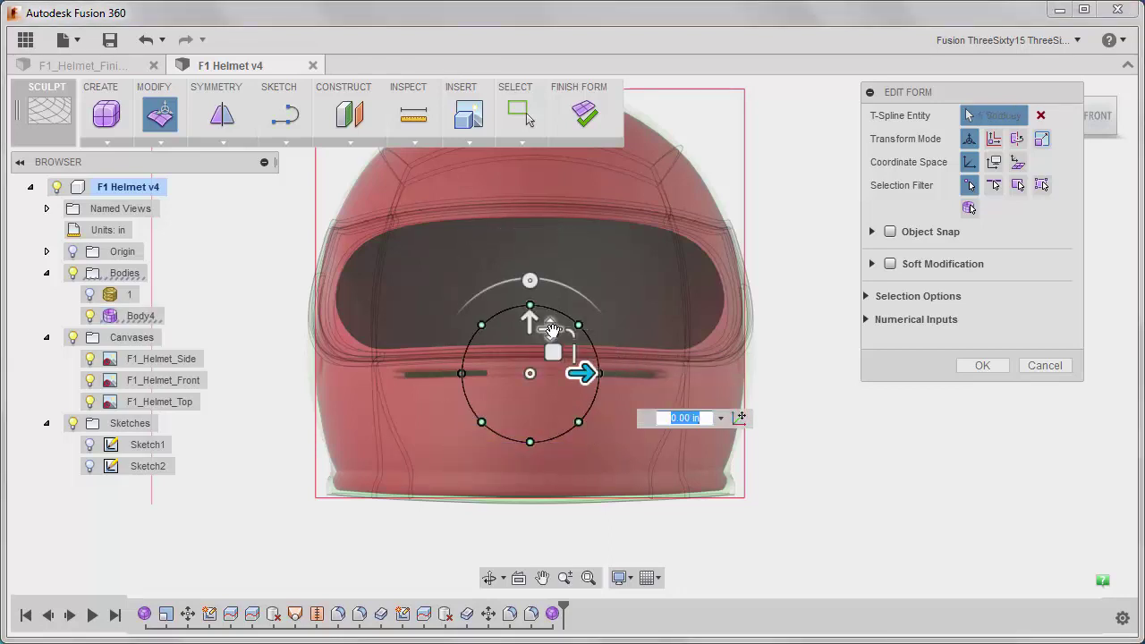
pyautogui.moveTo(541, 327); pyautogui.dragTo(550, 367)
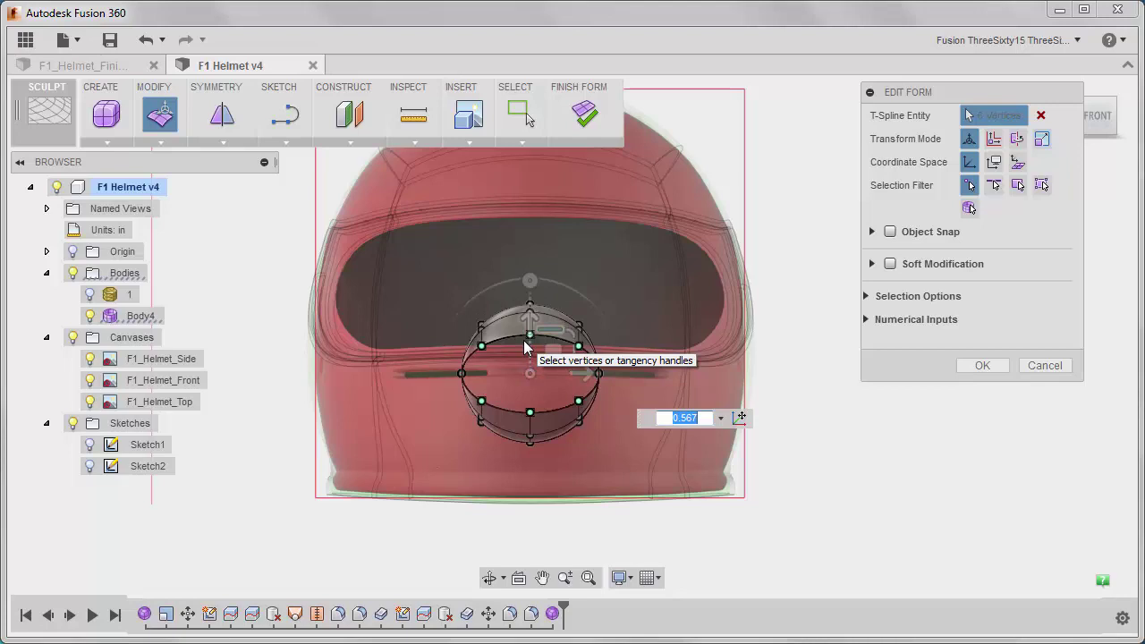
# Close the form edit and check that the Select Through selection filter is enabled.
pyautogui.press('Return')
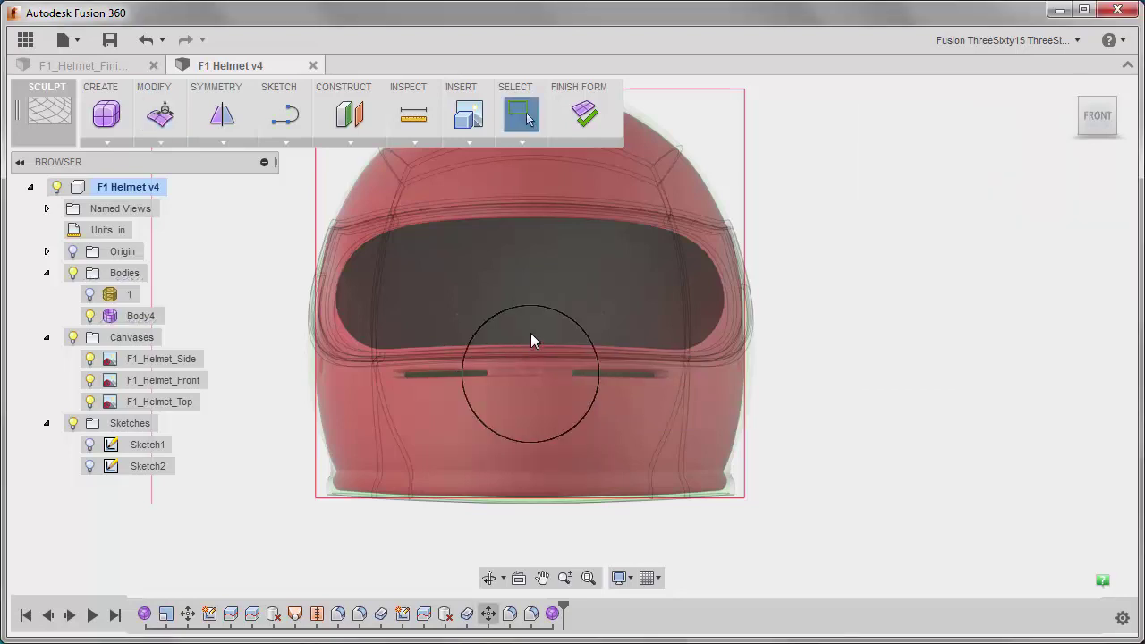
pyautogui.click(523, 142)
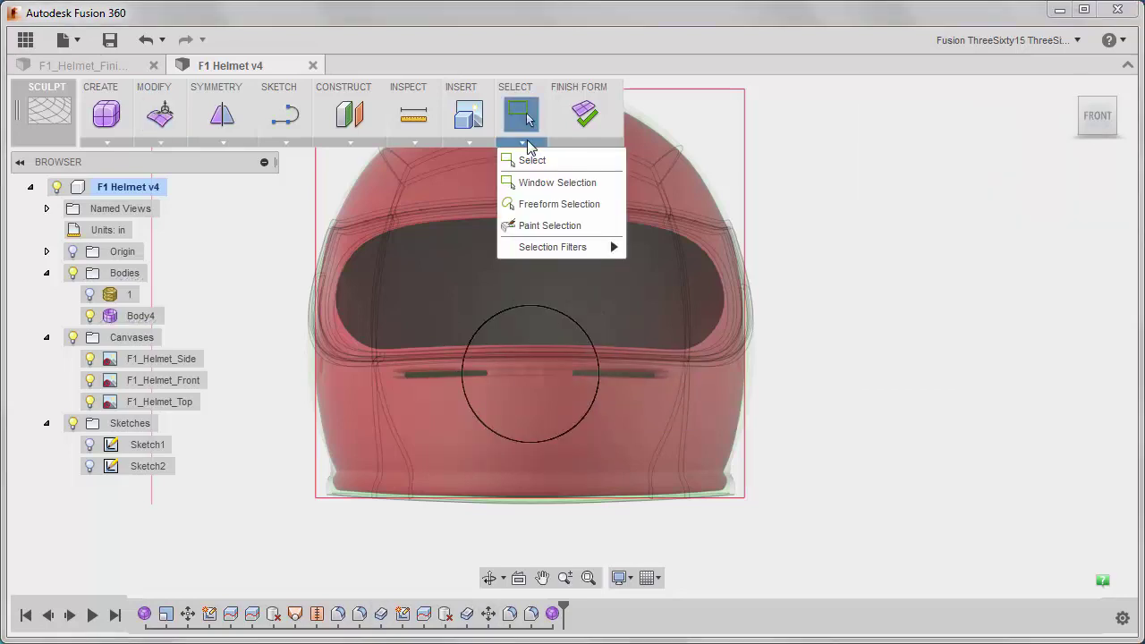
pyautogui.moveTo(564, 253)
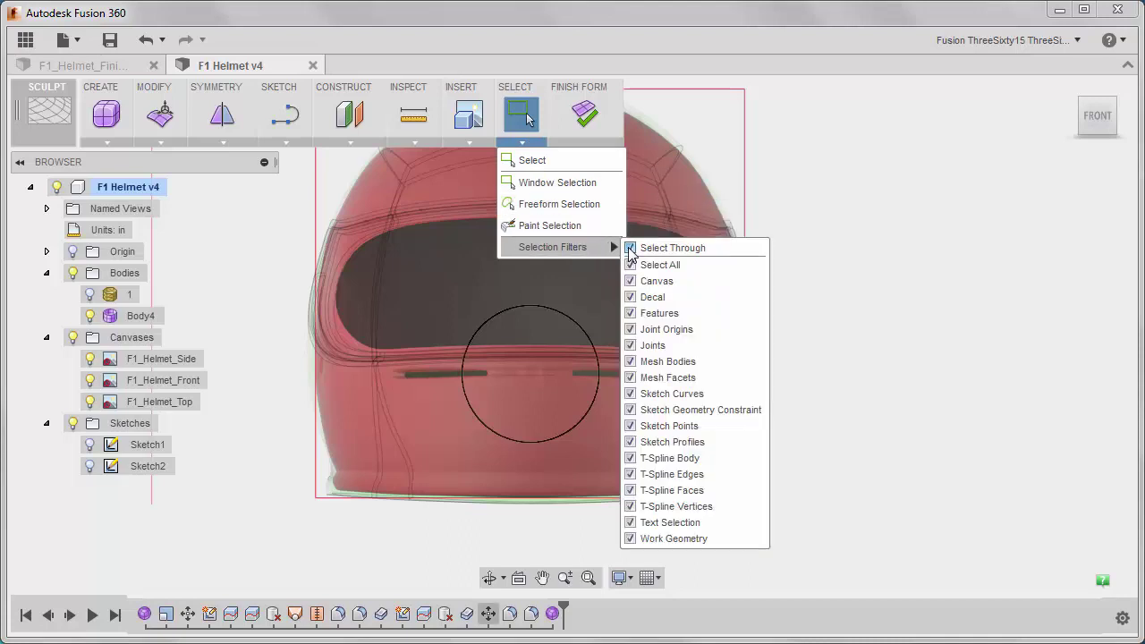
pyautogui.click(875, 314)
# Edit the cylinder form, selecting its upper and lower vertices through the full depth and scaling them vertically by about 0.296.
pyautogui.rightClick(838, 320)
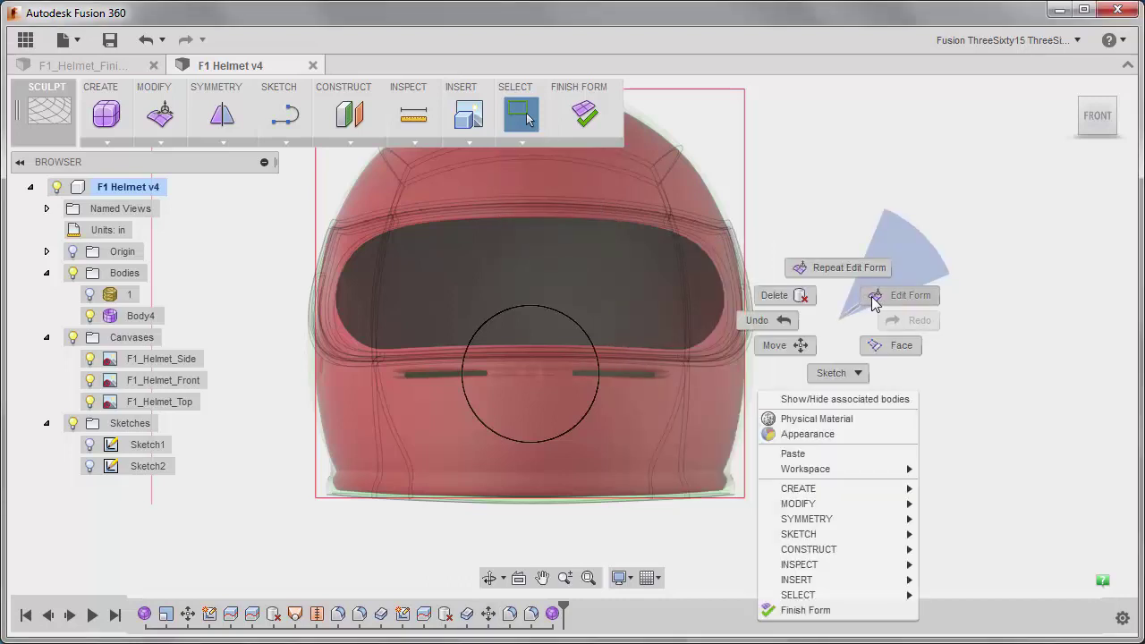
pyautogui.click(876, 301)
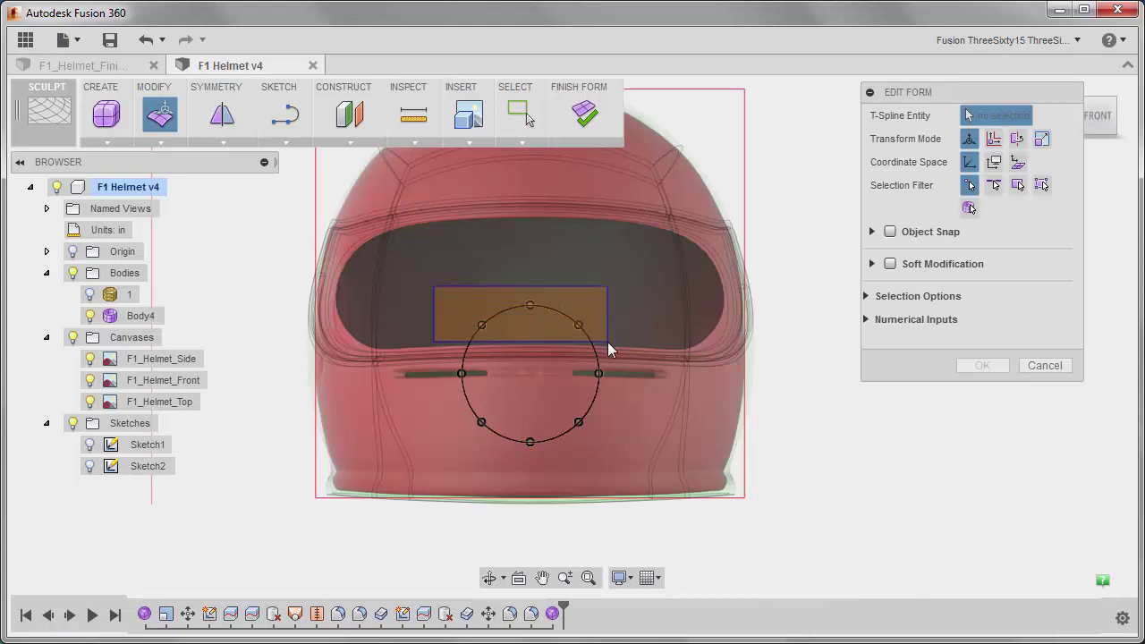
pyautogui.moveTo(607, 342); pyautogui.dragTo(608, 343)
pyautogui.keyDown('shift'); pyautogui.moveTo(451, 400); pyautogui.dragTo(620, 461); pyautogui.keyUp('shift')
pyautogui.moveTo(551, 330); pyautogui.dragTo(548, 352)
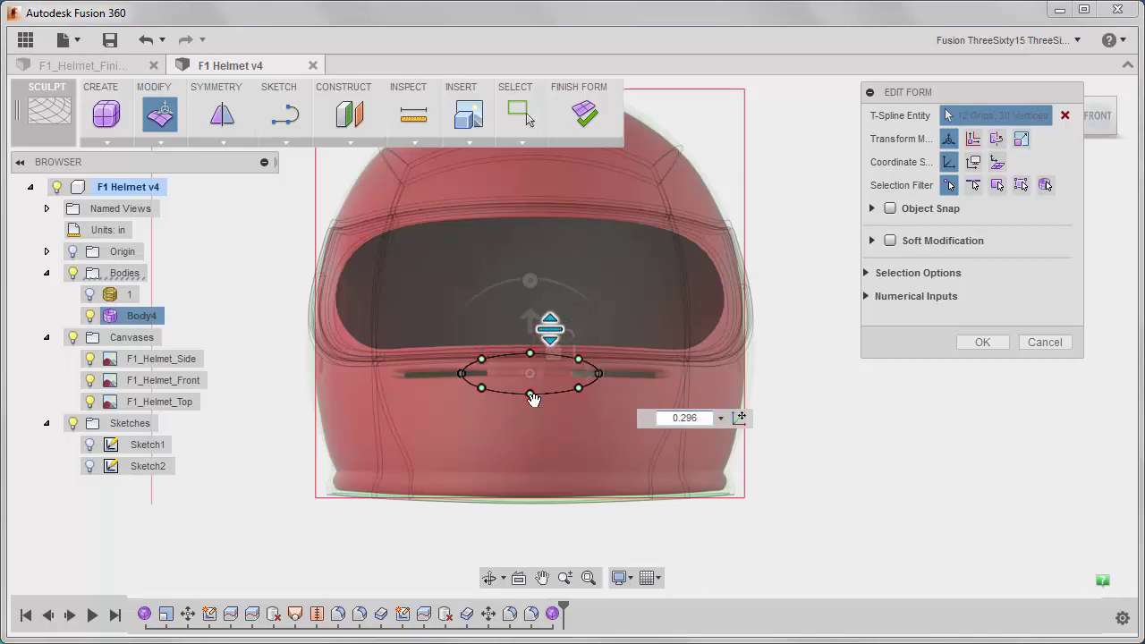
pyautogui.scroll(5, 519, 438)
pyautogui.click(1034, 515)
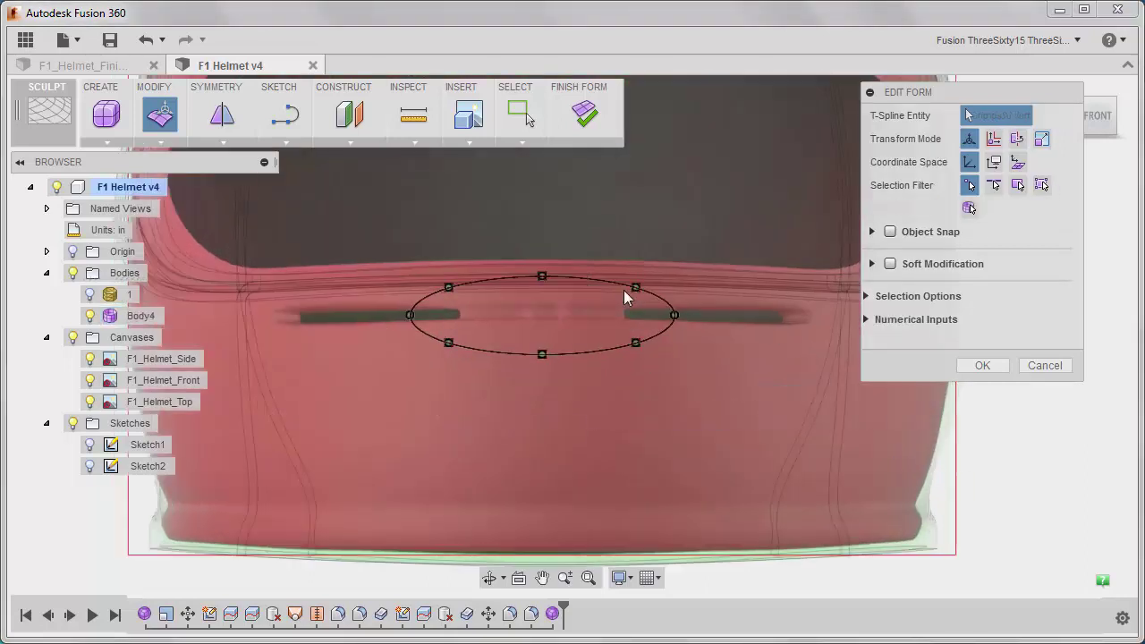
# Select the four outer corner vertex groups of the flattened form and scale them horizontally outward into a rounded slot profile.
pyautogui.moveTo(622, 271); pyautogui.dragTo(652, 370)
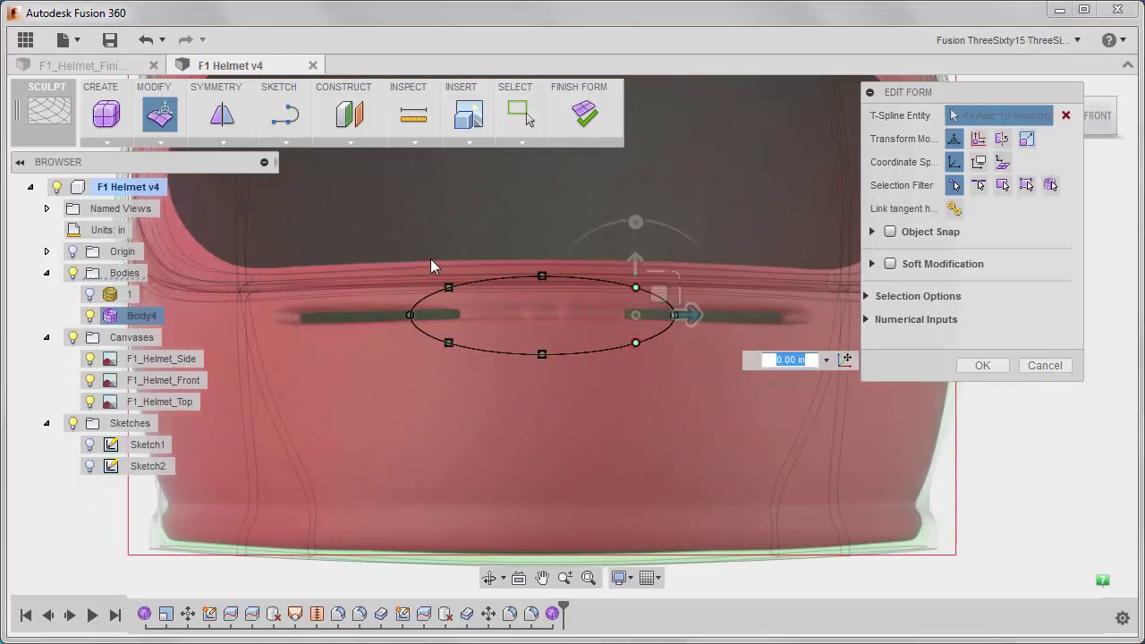
pyautogui.keyDown('shift'); pyautogui.moveTo(430, 258); pyautogui.dragTo(465, 367); pyautogui.keyUp('shift')
pyautogui.moveTo(589, 295); pyautogui.dragTo(612, 295)
pyautogui.click(981, 458)
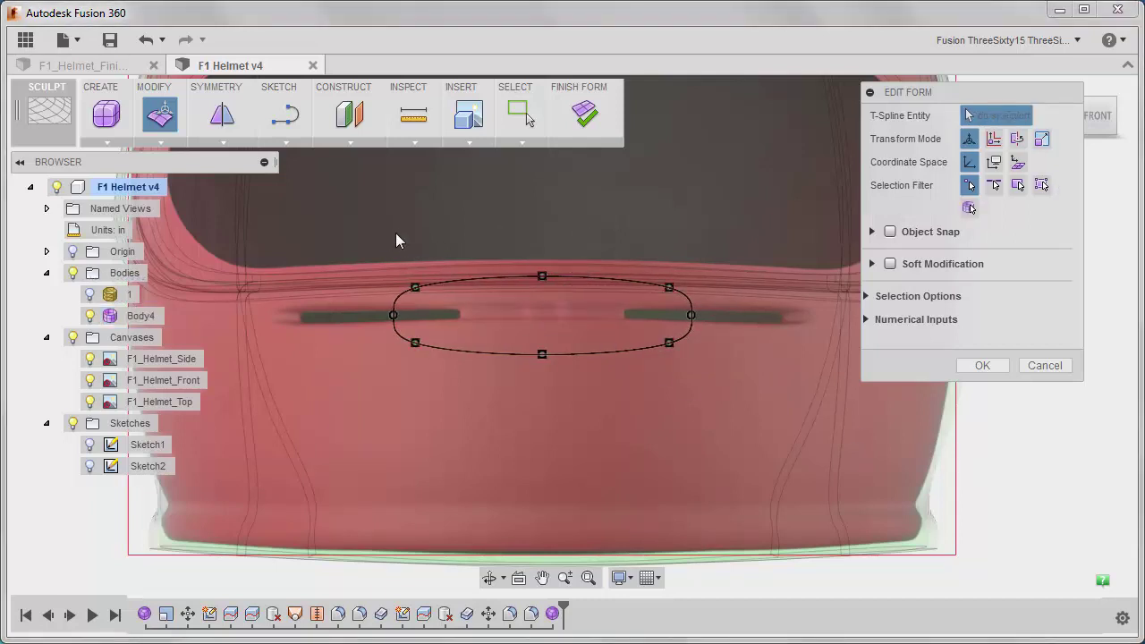
# Flatten the whole form further by scaling all its vertices vertically, accept the edit and finish the form.
pyautogui.moveTo(370, 234); pyautogui.dragTo(735, 397)
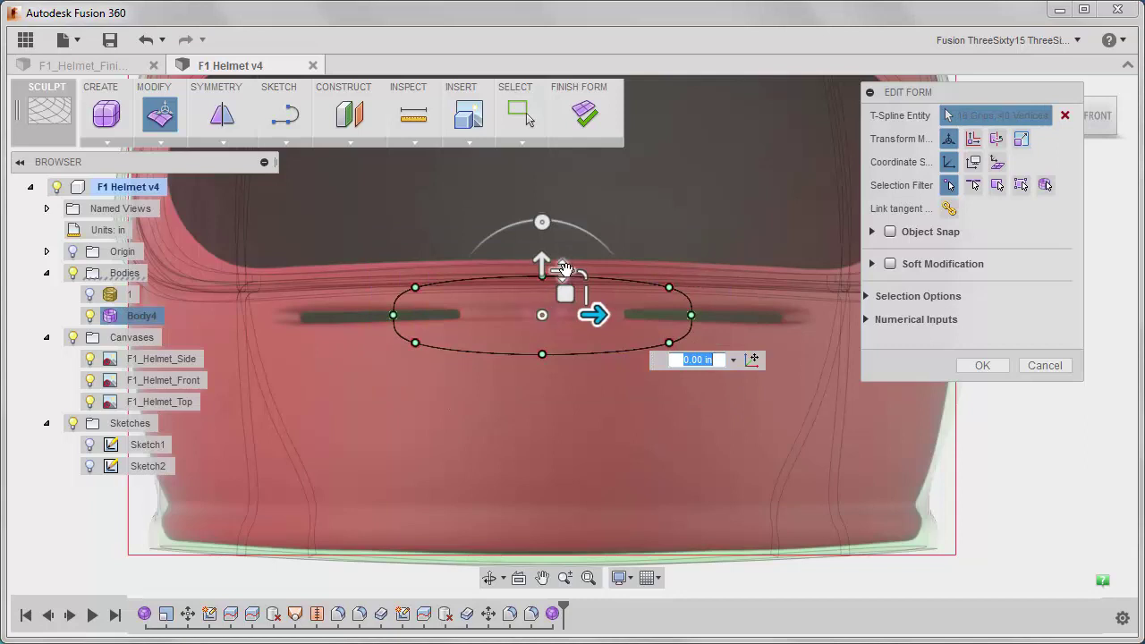
pyautogui.moveTo(564, 294)
pyautogui.mouseDown()
pyautogui.moveTo(563, 275)
pyautogui.moveTo(558, 306)
pyautogui.moveTo(585, 295)
pyautogui.moveTo(559, 279)
pyautogui.mouseUp()
pyautogui.keyDown('shift'); pyautogui.moveTo(559, 283); pyautogui.dragTo(545, 378, button='middle'); pyautogui.keyUp('shift')
pyautogui.scroll(-5, 518, 398)
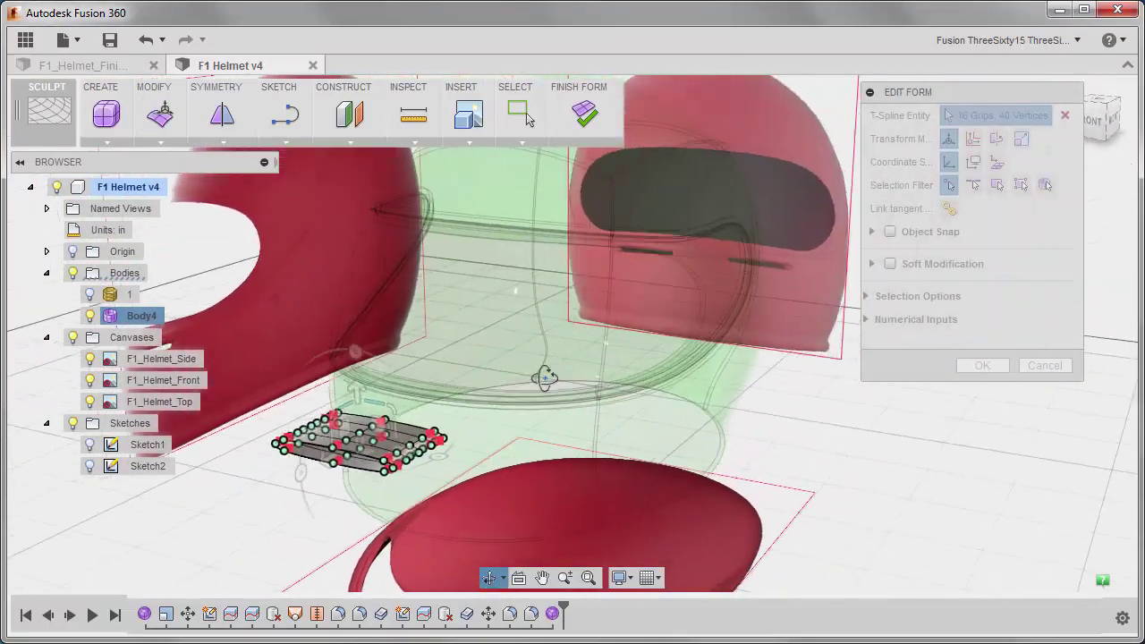
pyautogui.click(983, 367)
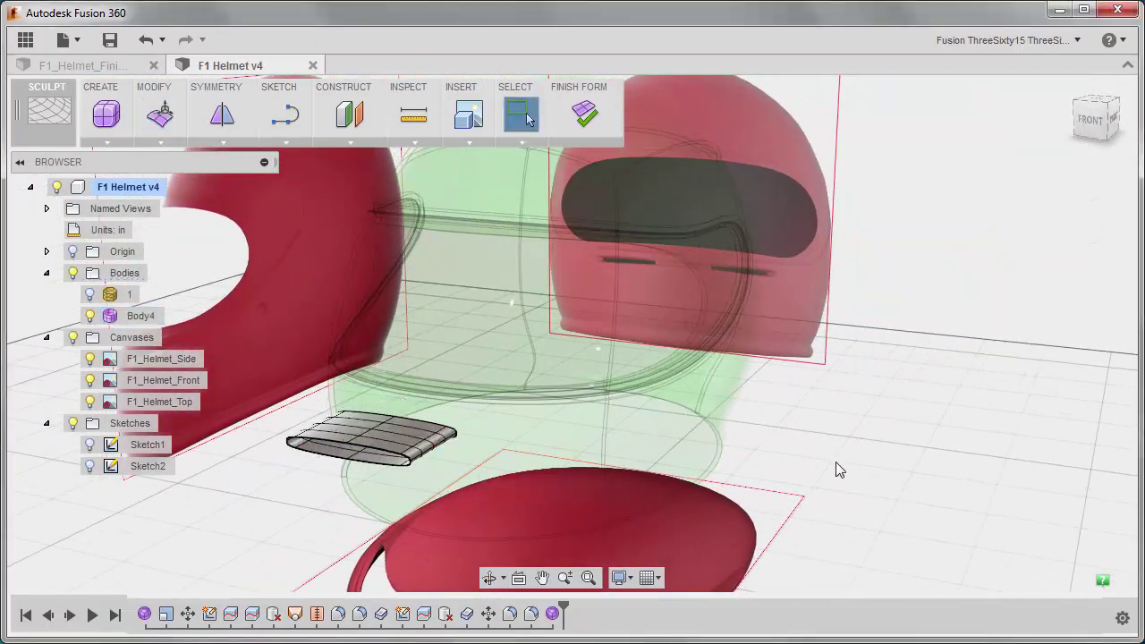
pyautogui.scroll(3, 834, 459)
pyautogui.moveTo(834, 459); pyautogui.dragTo(948, 387, button='middle')
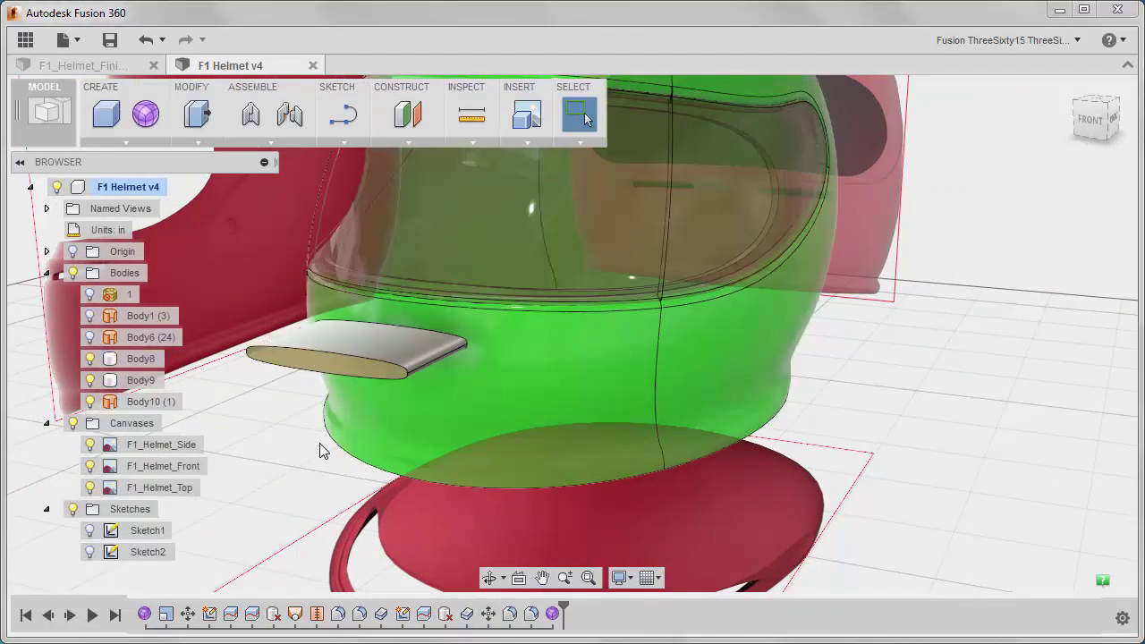
# Switch to the Patch workspace and patch the front opening of the vent surface as a connected new body.
pyautogui.keyDown('shift'); pyautogui.moveTo(320, 443); pyautogui.dragTo(304, 461, button='middle'); pyautogui.keyUp('shift')
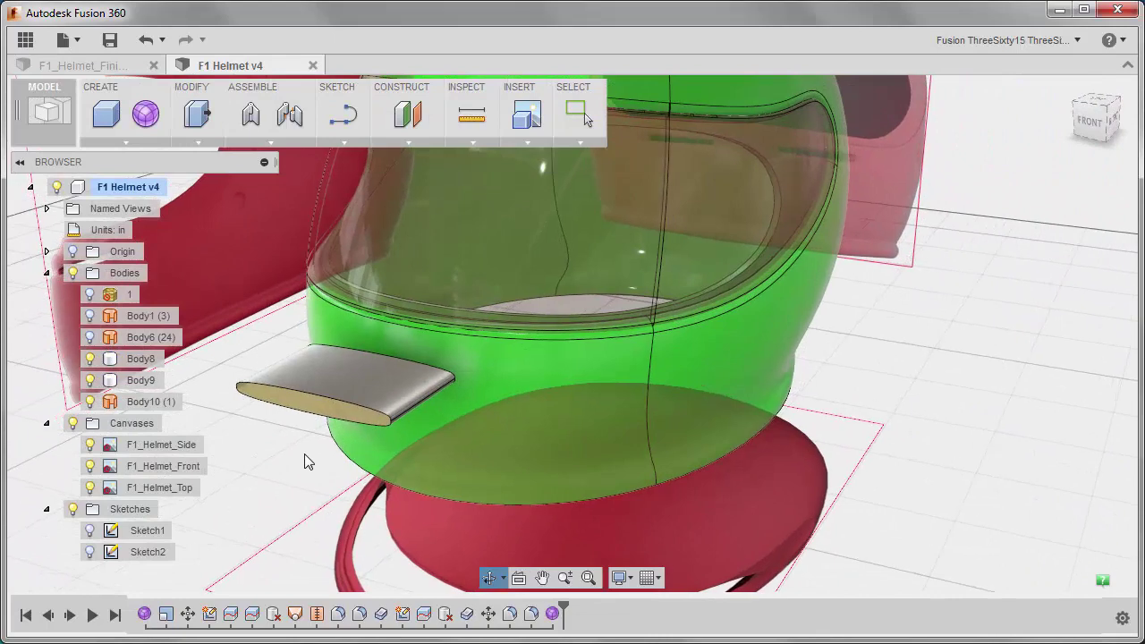
pyautogui.click(321, 395)
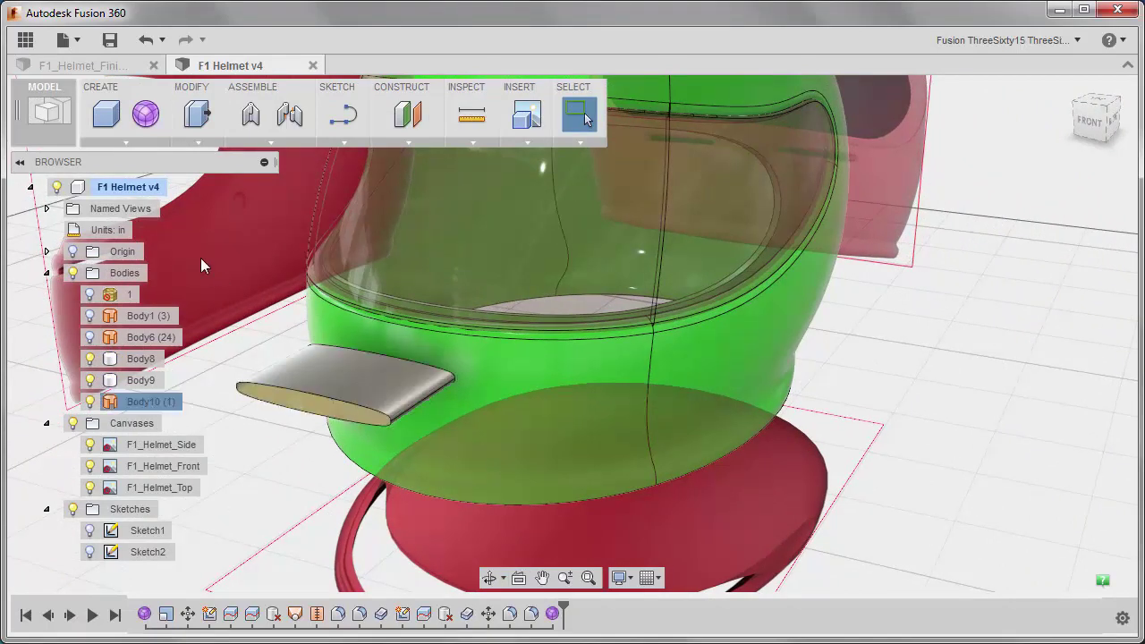
pyautogui.click(47, 117)
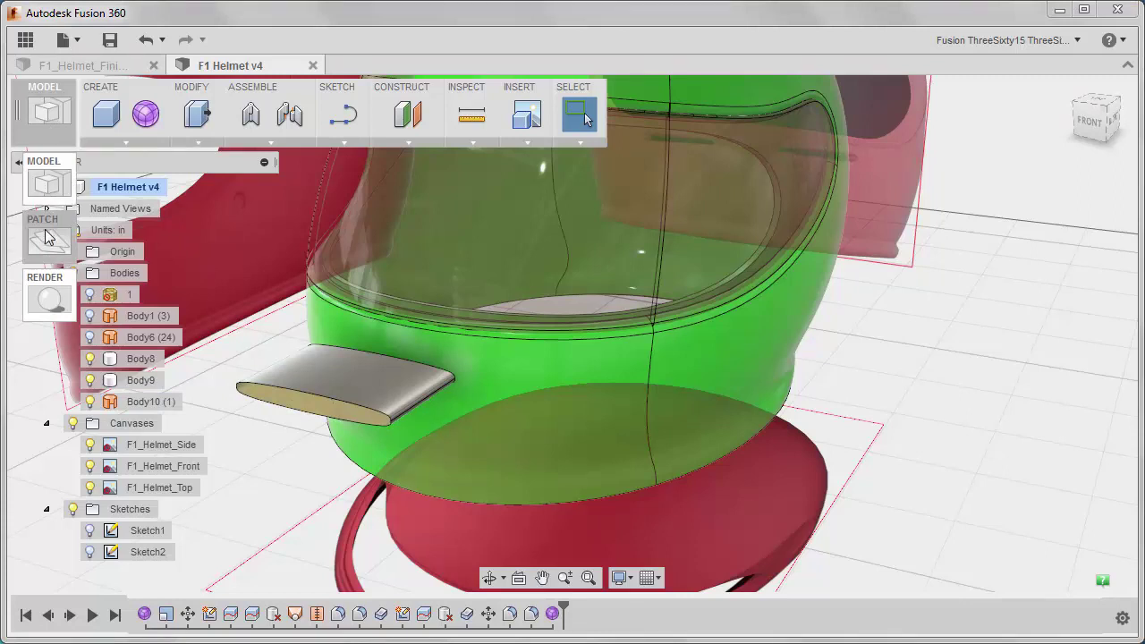
pyautogui.click(48, 238)
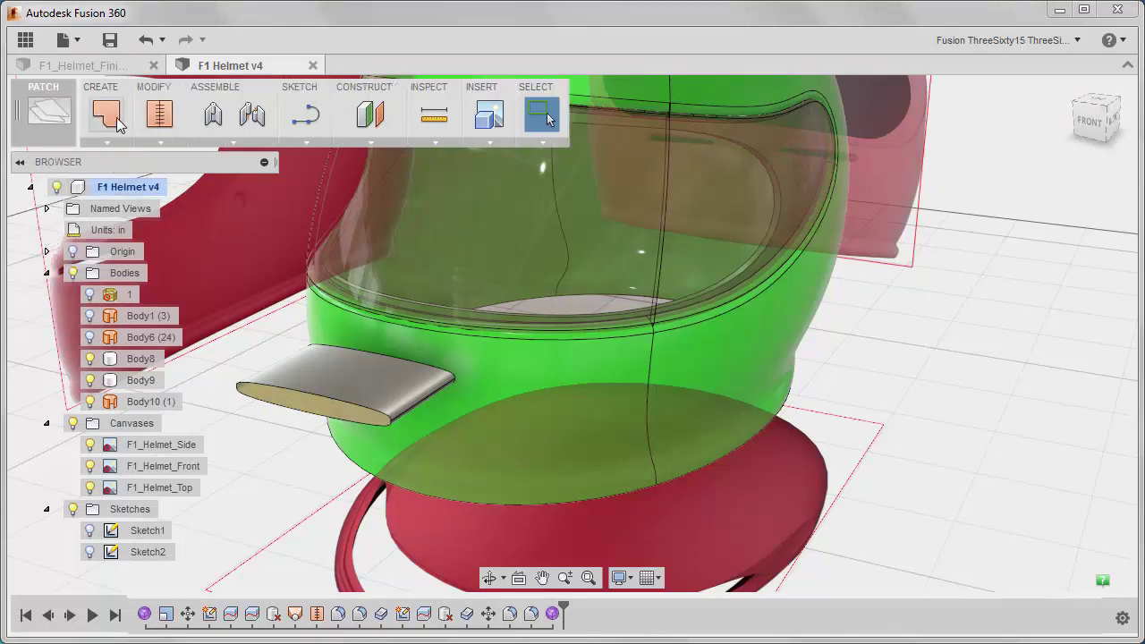
pyautogui.click(112, 145)
pyautogui.click(107, 159)
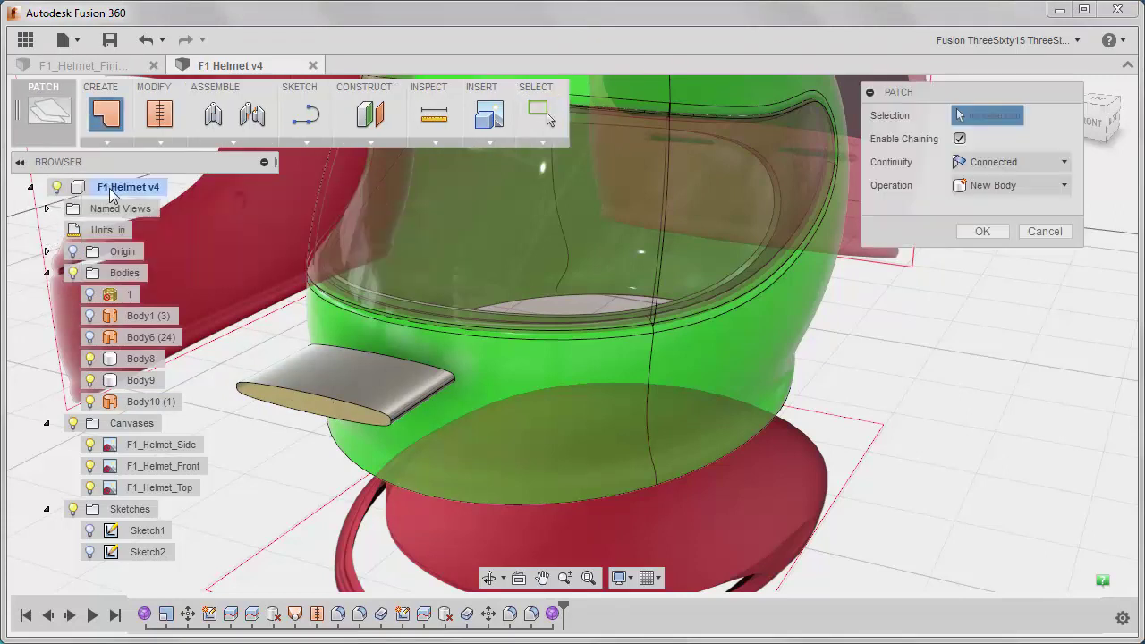
pyautogui.click(274, 380)
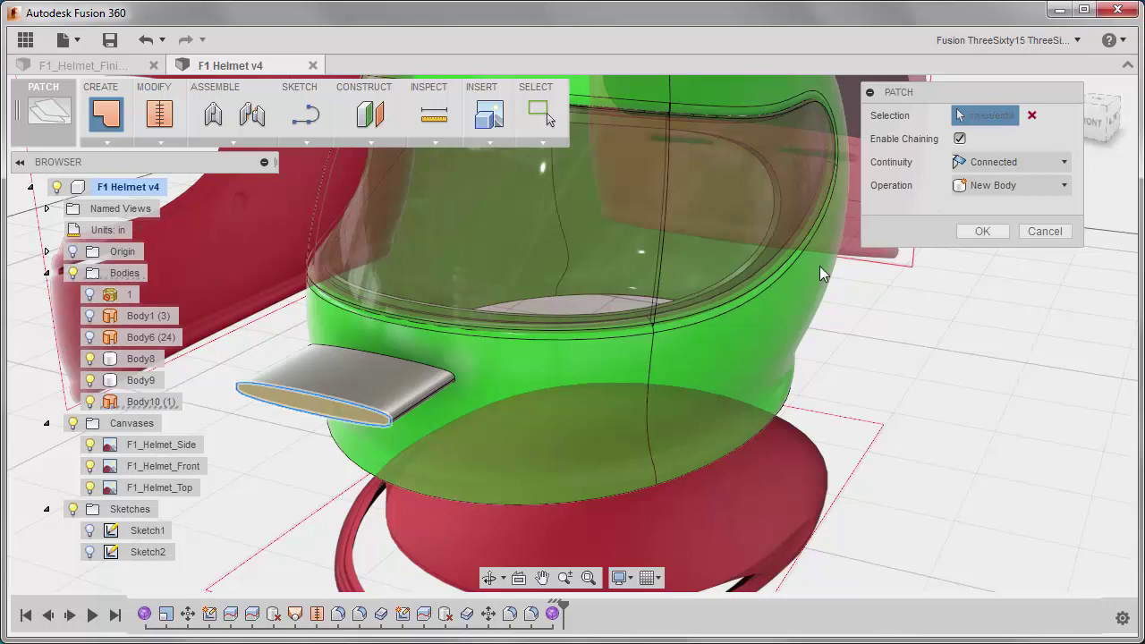
pyautogui.click(981, 232)
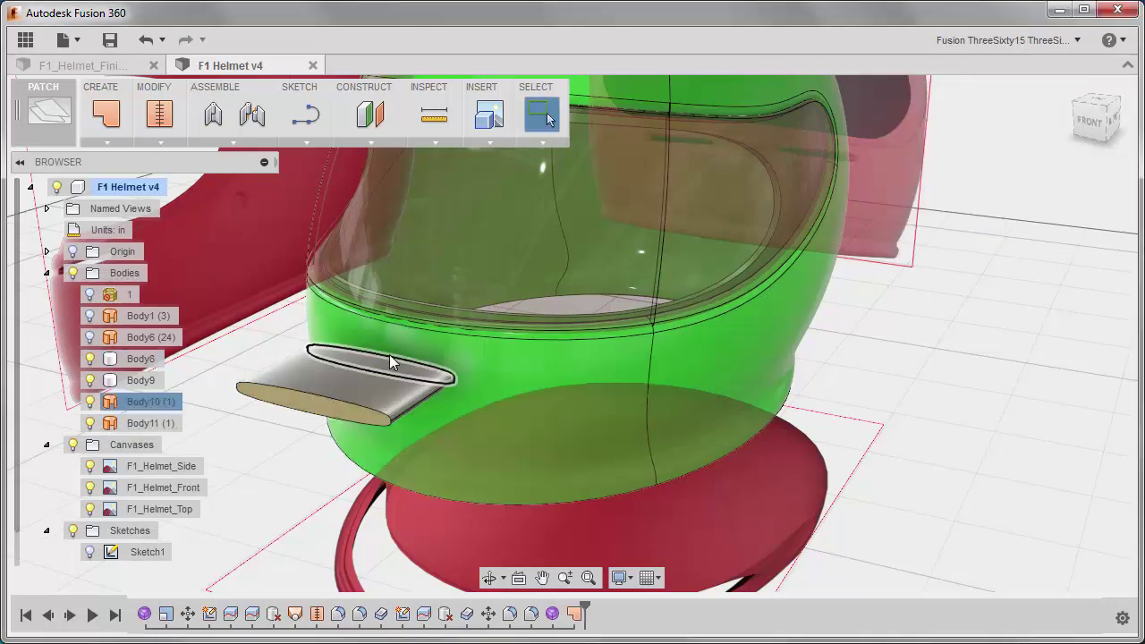
# Patch the rear opening of the vent surface with connected continuity as a new body.
pyautogui.rightClick(279, 306)
pyautogui.click(272, 255)
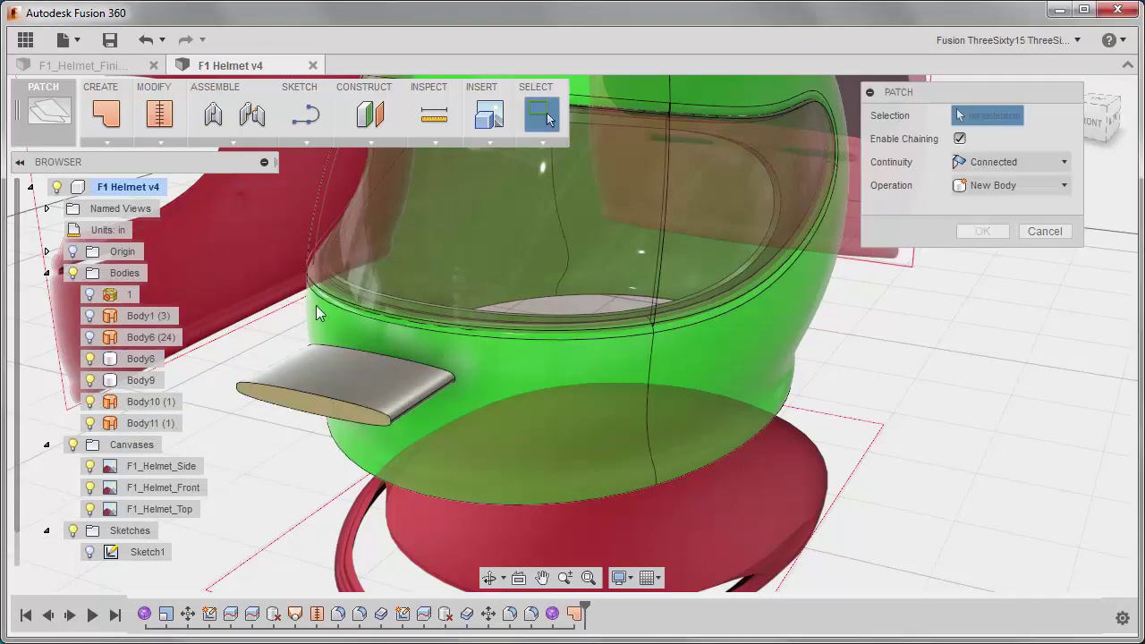
pyautogui.click(344, 346)
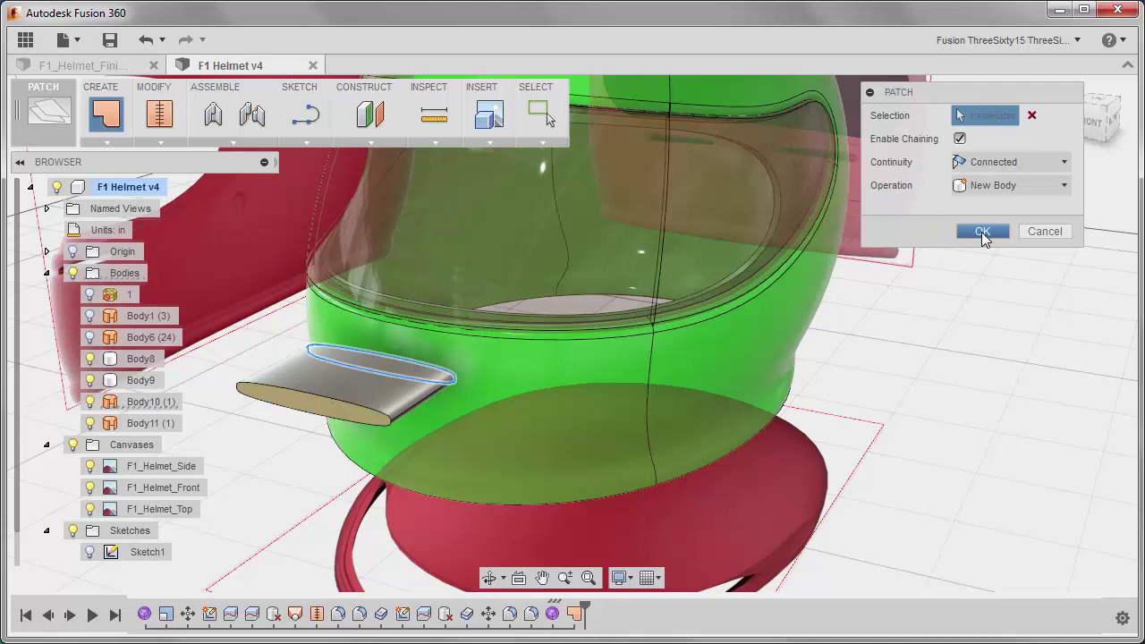
pyautogui.click(980, 230)
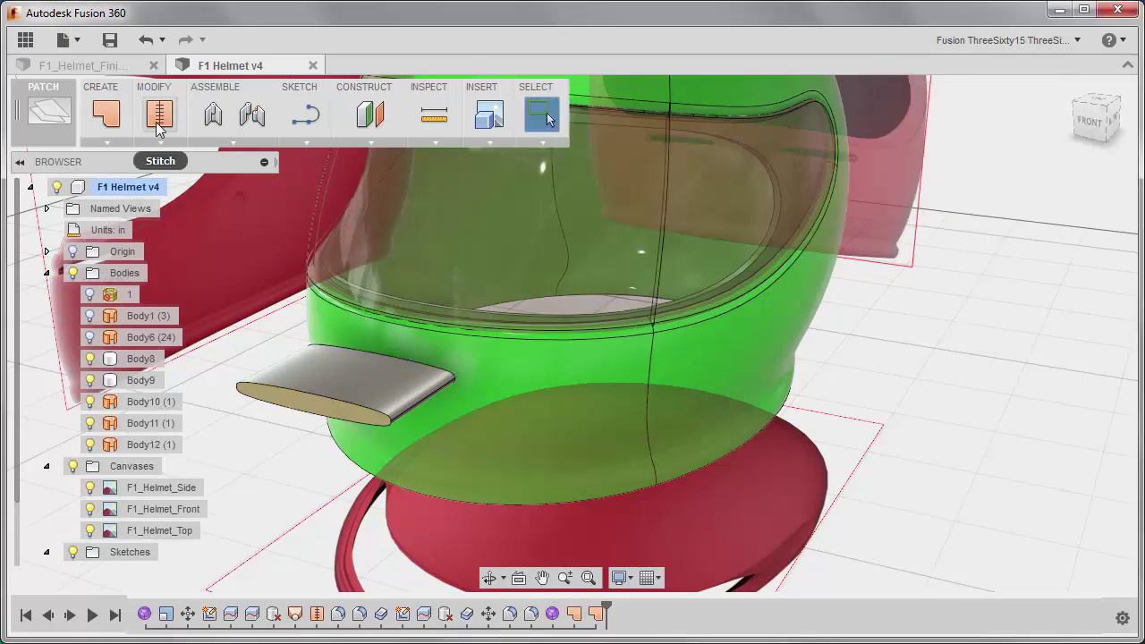
# Stitch the vent surface and its two end patches into a new solid body with a tolerance of 3.937E-04 in.
pyautogui.click(155, 121)
pyautogui.moveTo(224, 307); pyautogui.dragTo(478, 453)
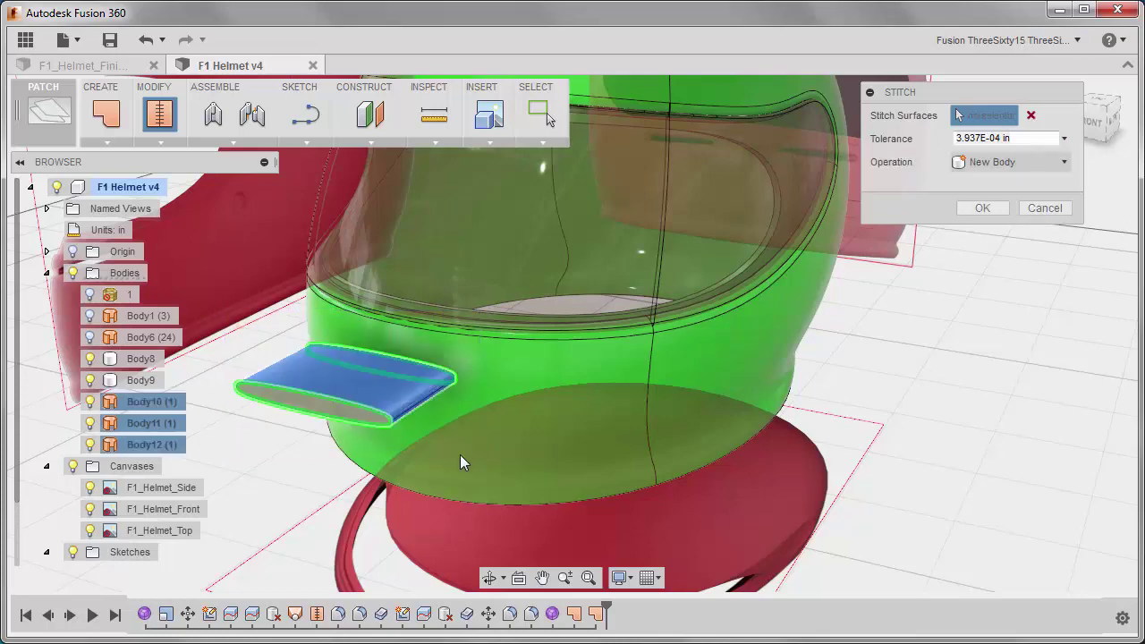
pyautogui.click(982, 208)
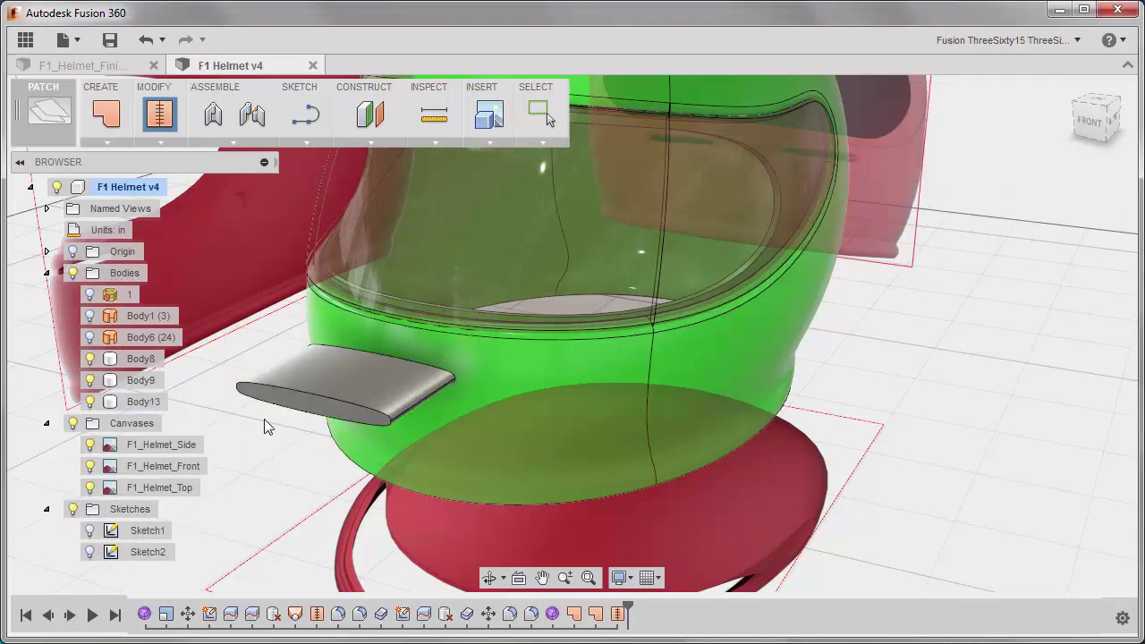
# Start moving the stitched vent body in front view and shift it about -1.892 in along X towards the left chin vent.
pyautogui.click(139, 402)
pyautogui.scroll(-3, 394, 512)
pyautogui.keyDown('shift'); pyautogui.moveTo(401, 506); pyautogui.dragTo(427, 506, button='middle'); pyautogui.keyUp('shift')
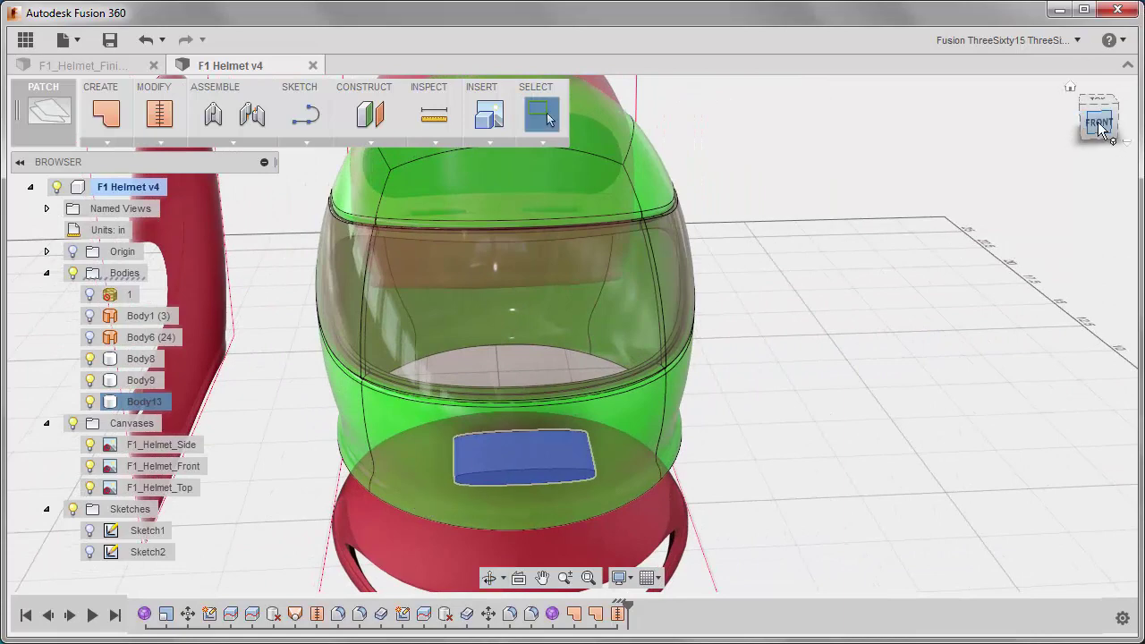
pyautogui.click(1100, 125)
pyautogui.moveTo(791, 420); pyautogui.dragTo(983, 448, button='middle')
pyautogui.scroll(3, 874, 429)
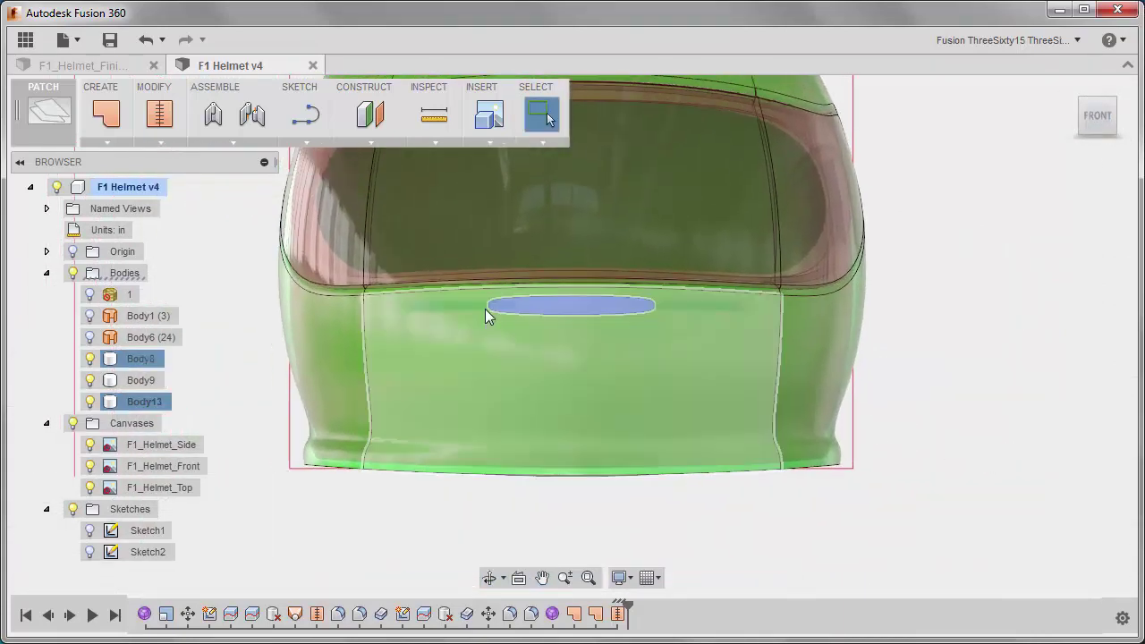
pyautogui.rightClick(223, 380)
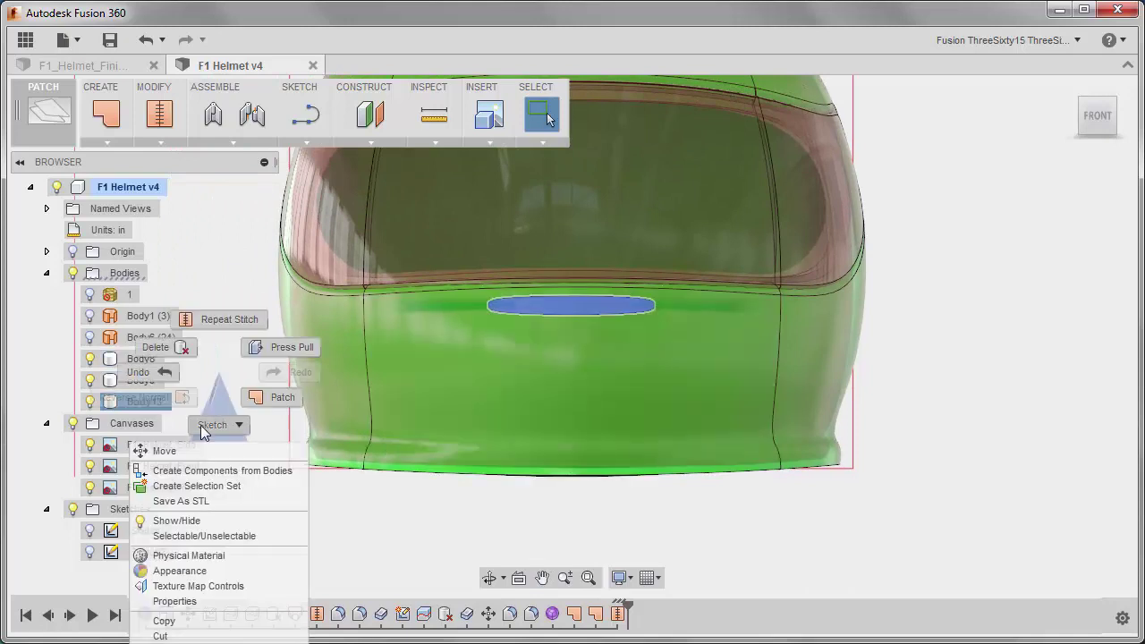
pyautogui.click(188, 449)
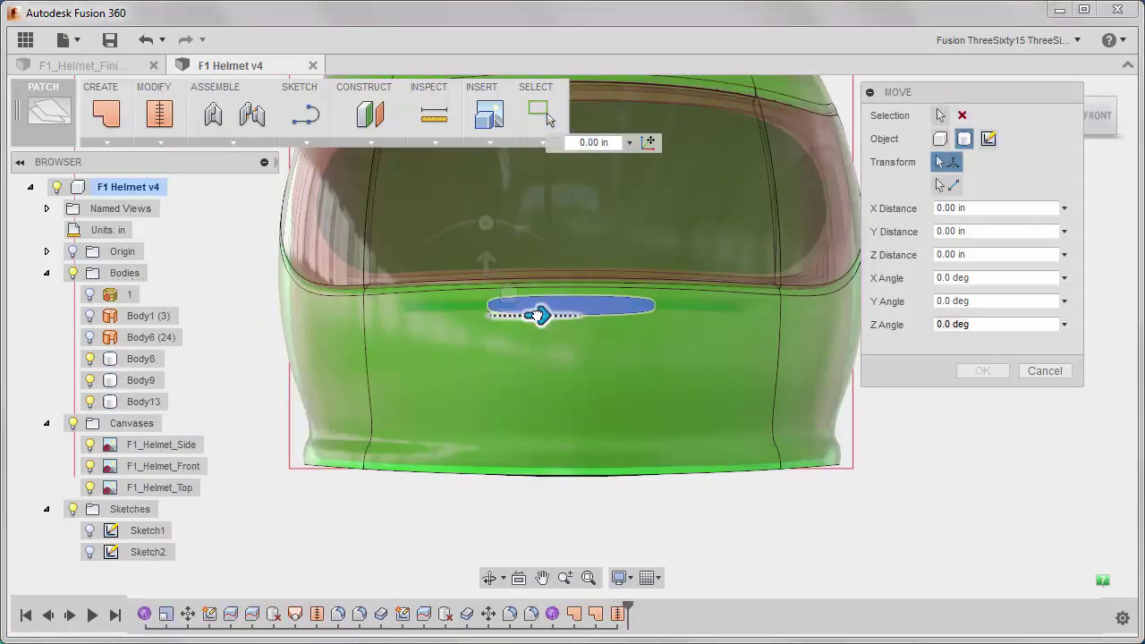
pyautogui.moveTo(539, 315); pyautogui.dragTo(427, 319)
# Push the vent body back into the helmet's chin by about -2.579 in along Z.
pyautogui.keyDown('shift'); pyautogui.moveTo(364, 372); pyautogui.dragTo(662, 301, button='middle'); pyautogui.keyUp('shift')
pyautogui.moveTo(420, 352); pyautogui.dragTo(476, 346, button='middle')
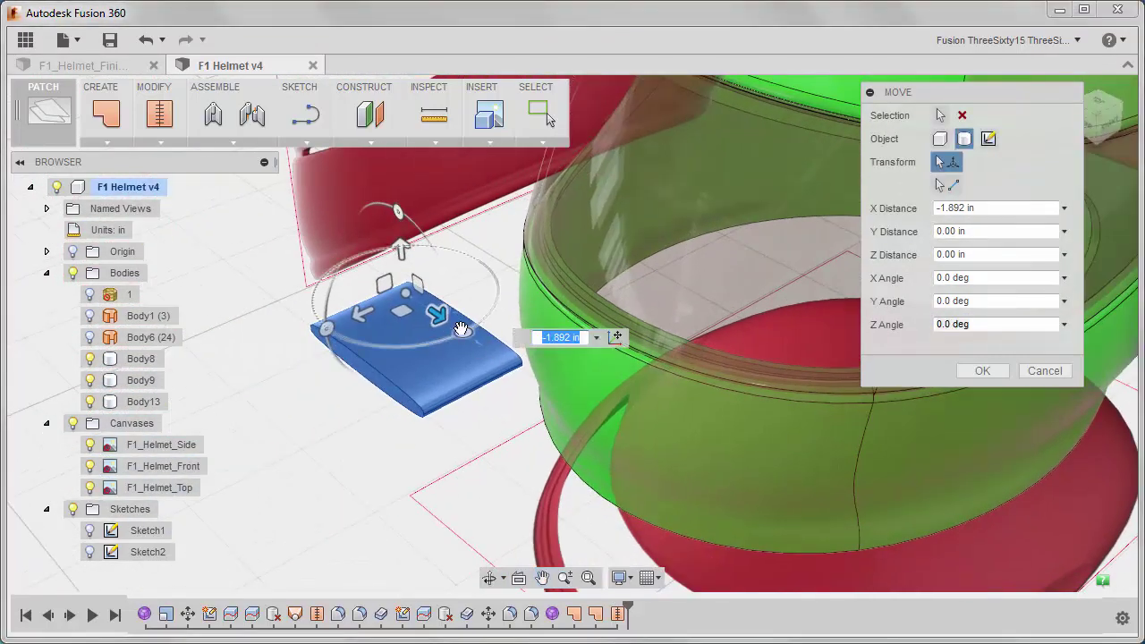
pyautogui.moveTo(462, 329); pyautogui.dragTo(430, 341)
pyautogui.moveTo(361, 305); pyautogui.dragTo(511, 383)
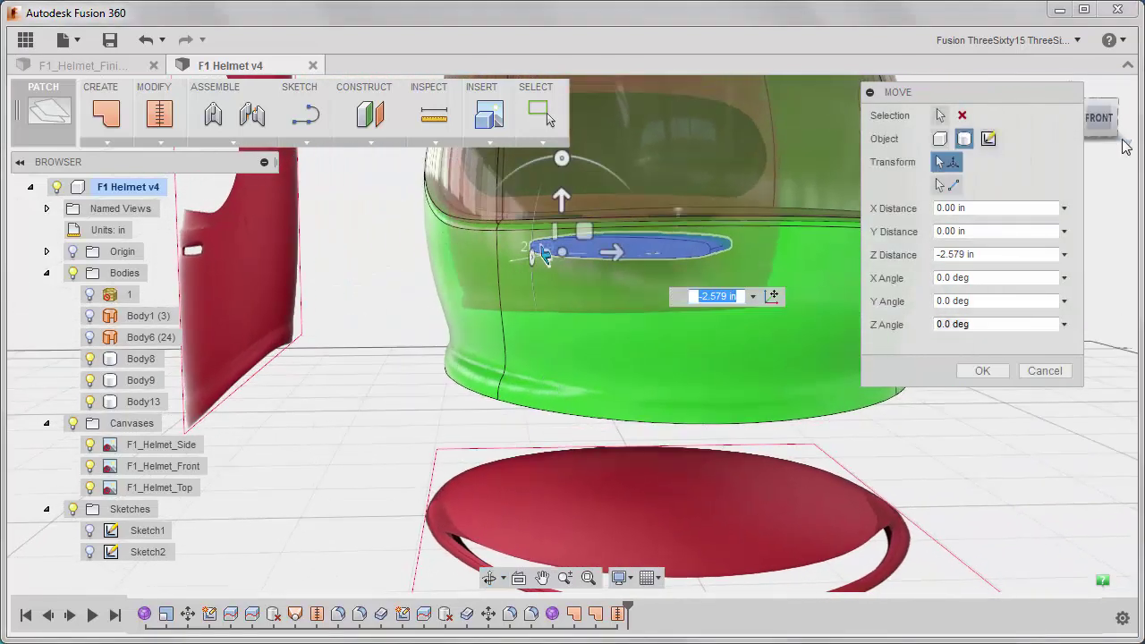
# Shift the vent body about -0.303 in along X in front view and finish the move.
pyautogui.click(1105, 119)
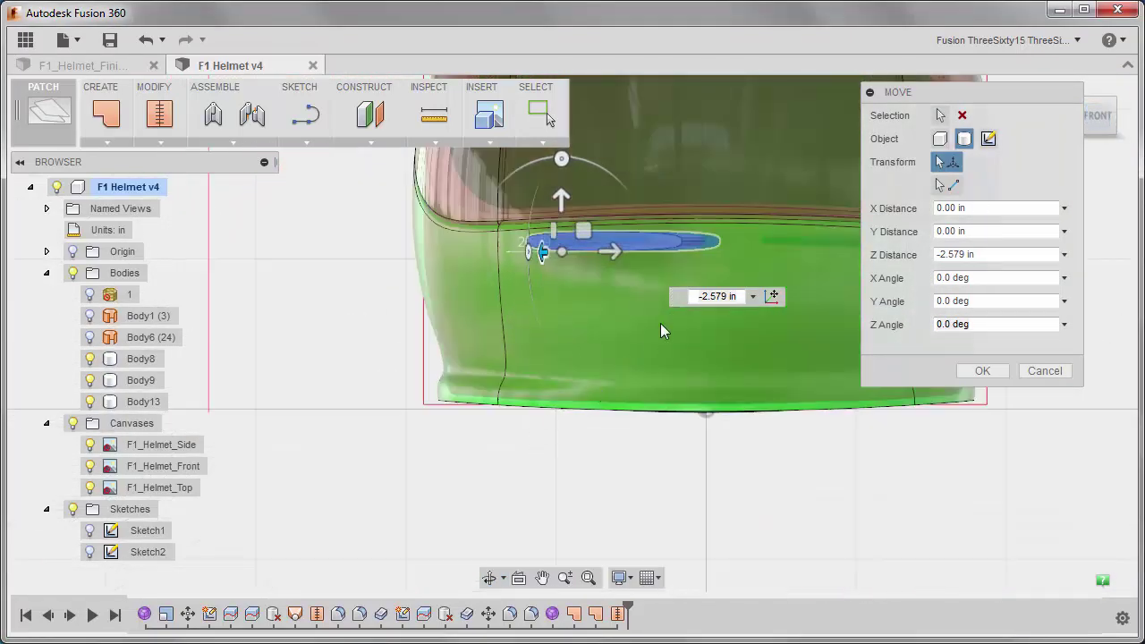
pyautogui.moveTo(609, 258); pyautogui.dragTo(593, 258)
pyautogui.scroll(5, 584, 327)
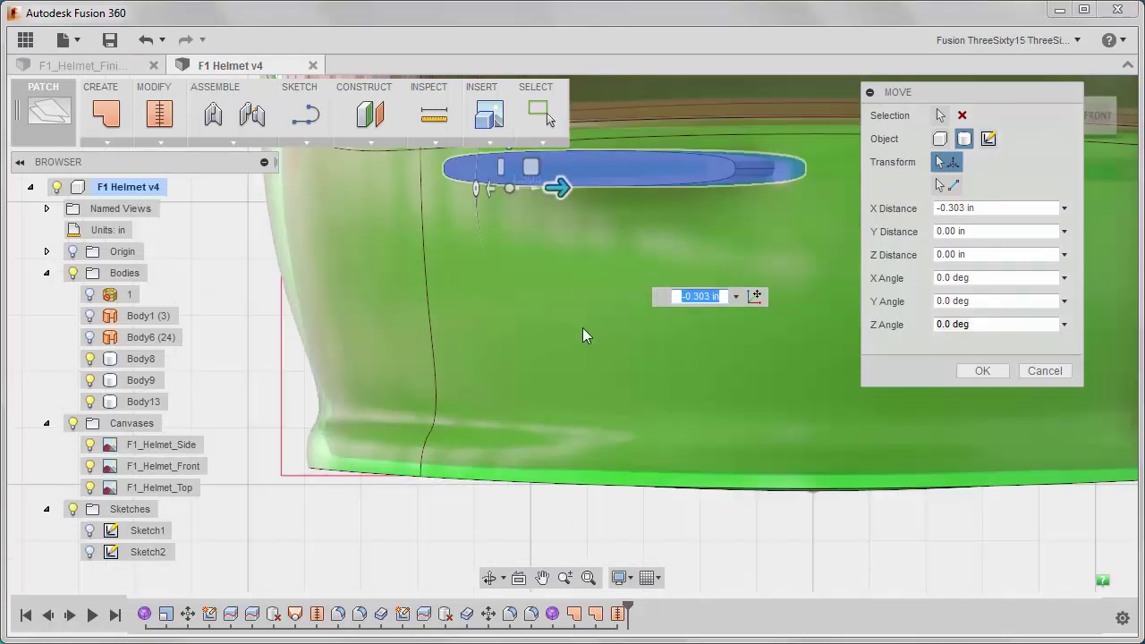
pyautogui.moveTo(581, 329); pyautogui.dragTo(527, 372, button='middle')
pyautogui.scroll(-5, 528, 372)
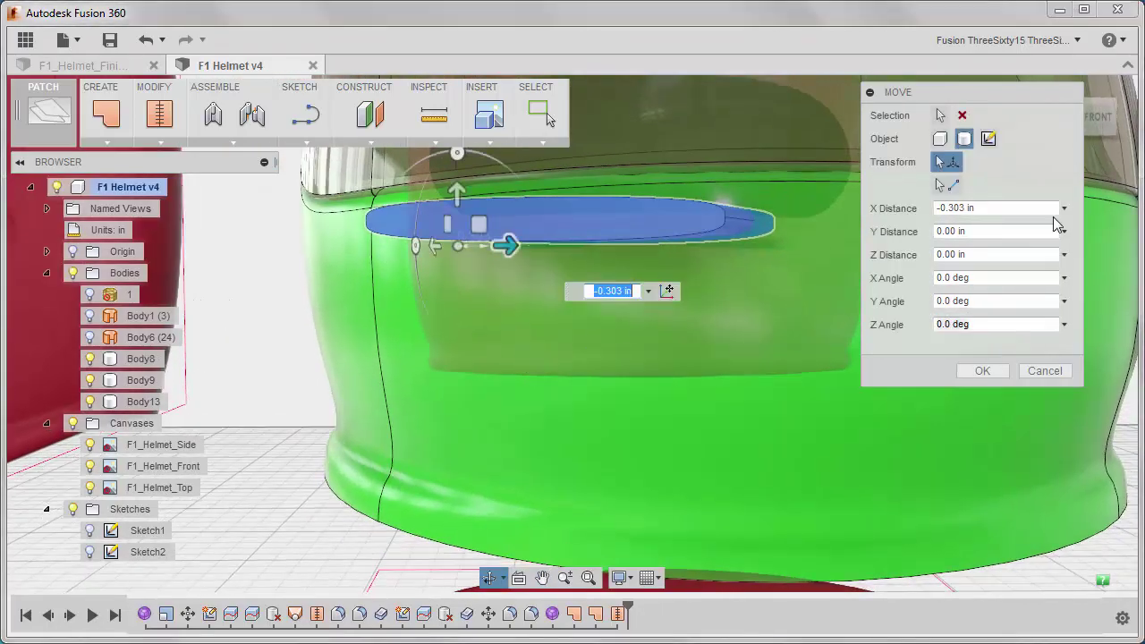
pyautogui.click(1100, 123)
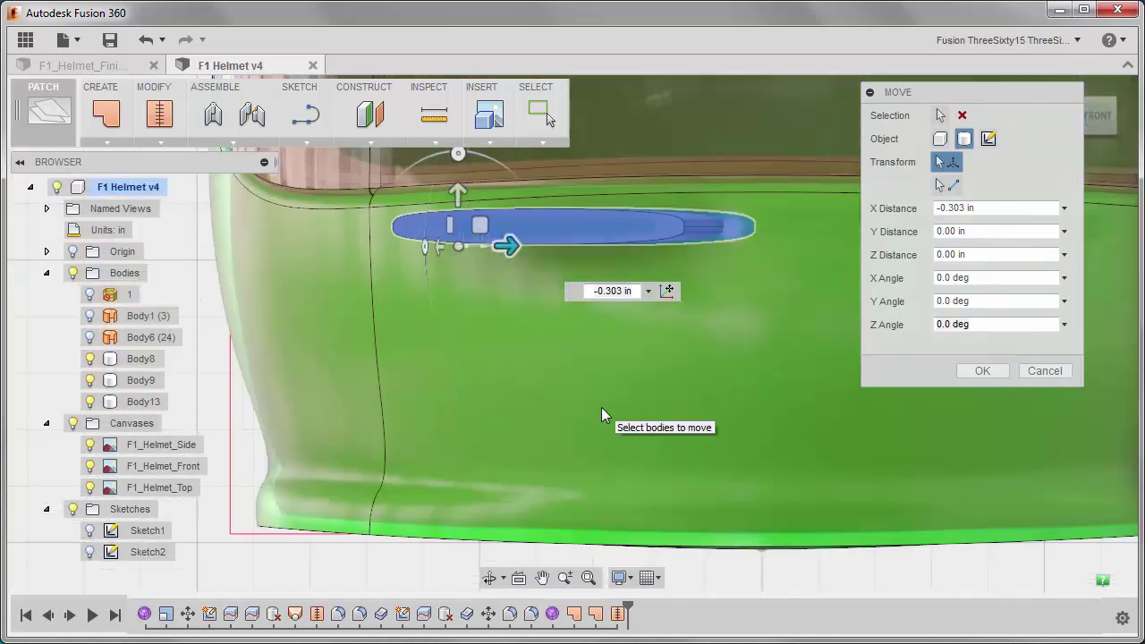
pyautogui.click(992, 375)
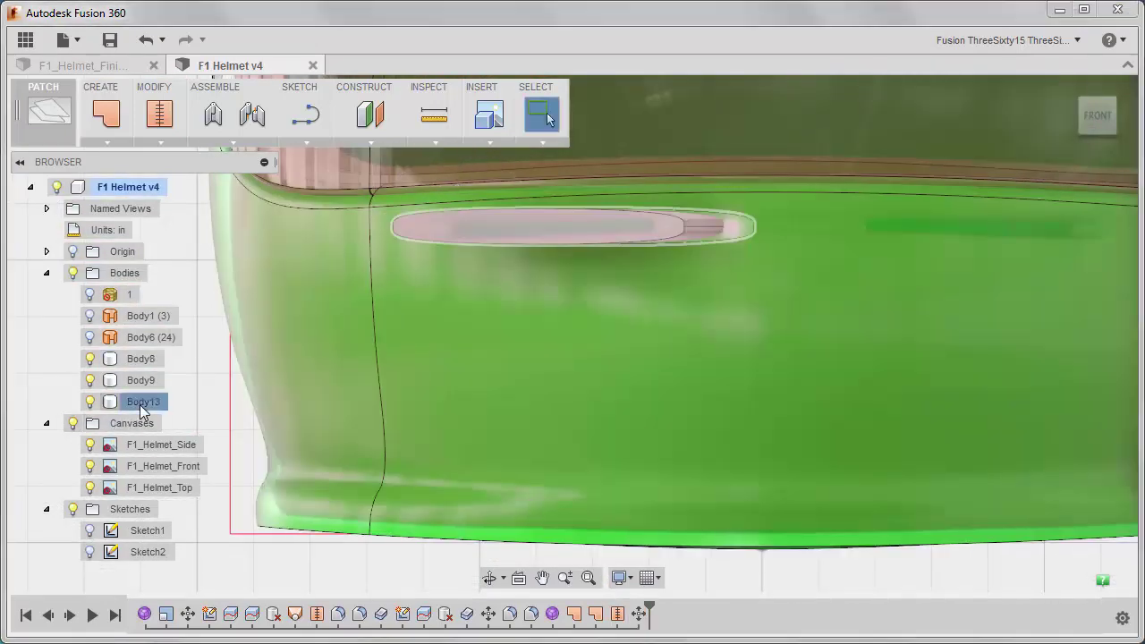
# Scale the vent body uniformly by a factor of about 0.718 in the Model workspace.
pyautogui.click(140, 407)
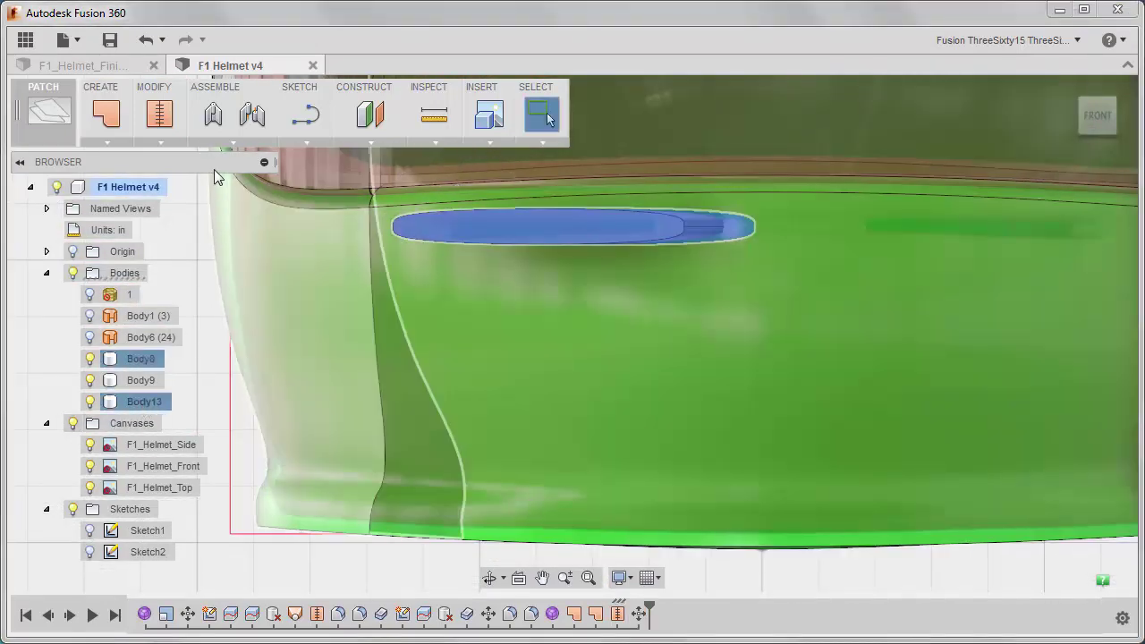
pyautogui.click(49, 124)
pyautogui.click(49, 182)
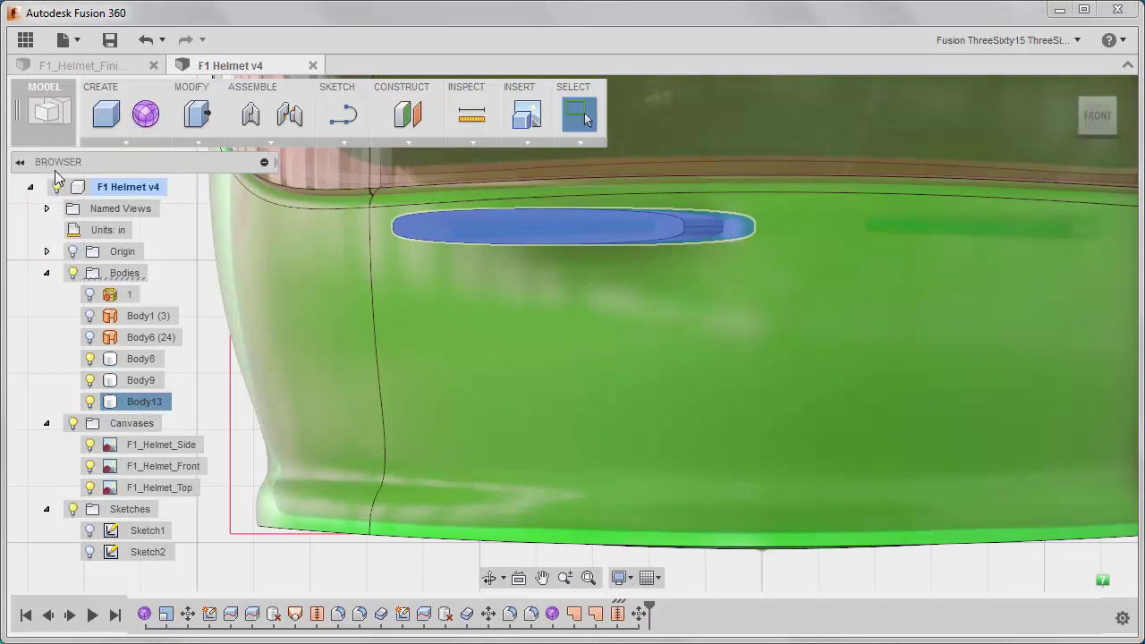
pyautogui.click(206, 143)
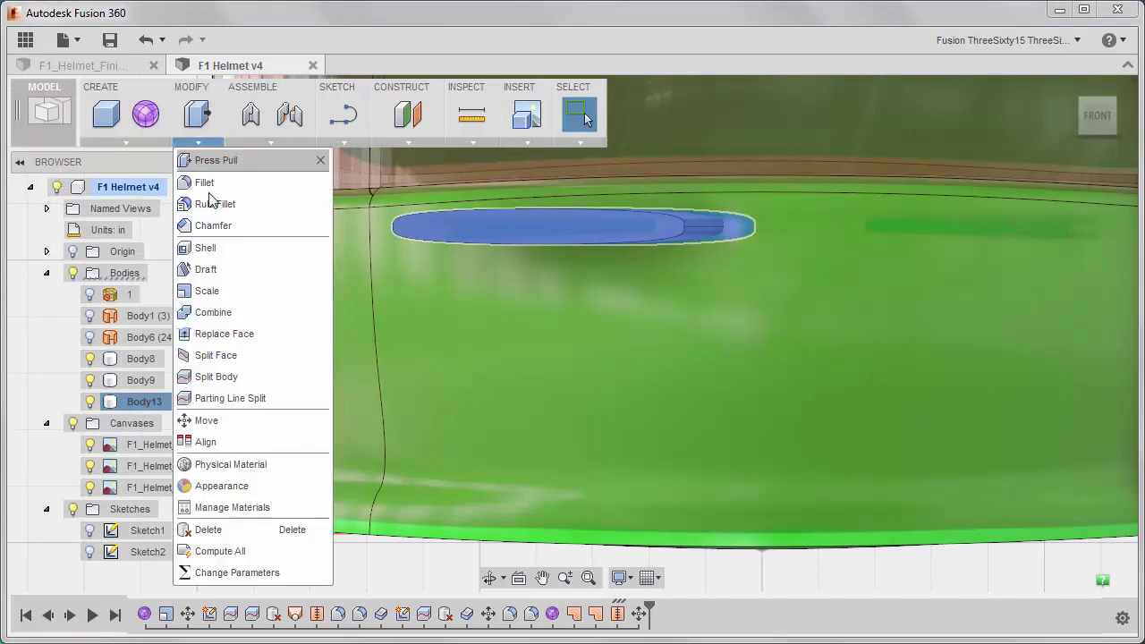
pyautogui.click(214, 292)
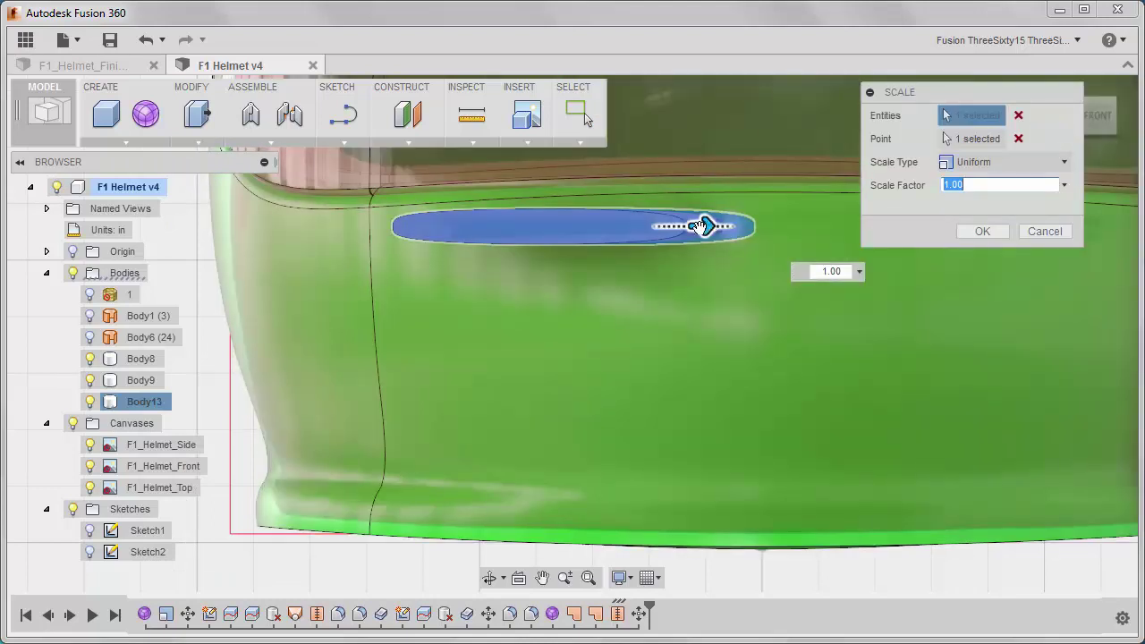
pyautogui.moveTo(691, 229)
pyautogui.mouseDown()
pyautogui.moveTo(677, 230)
pyautogui.moveTo(698, 230)
pyautogui.mouseUp()
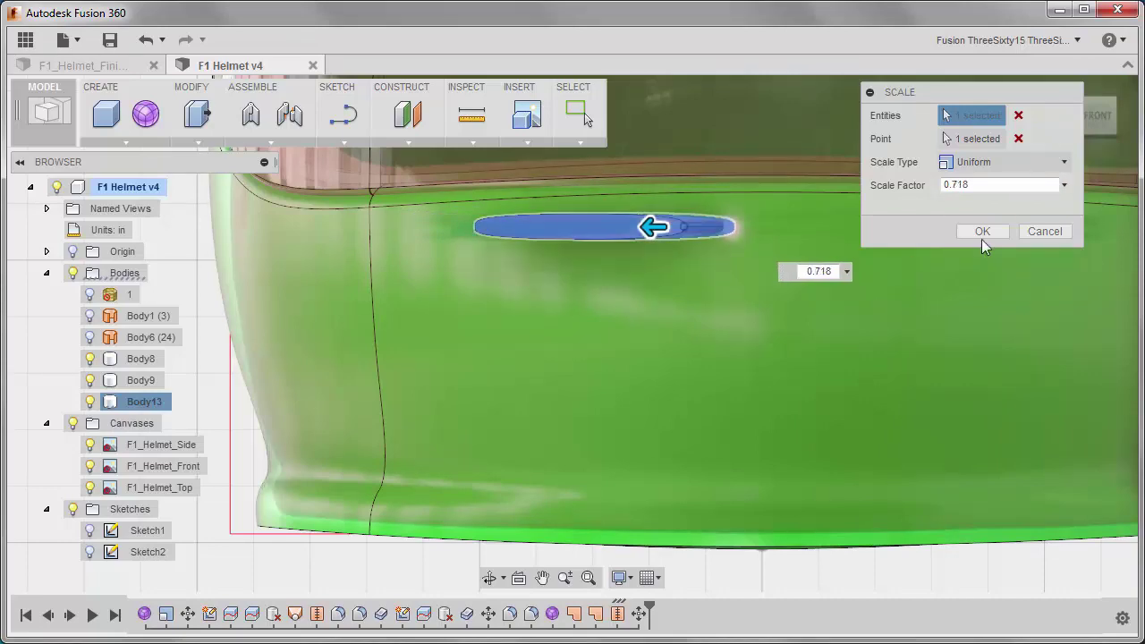
pyautogui.click(981, 230)
# Start moving the scaled vent body and shift it about -0.464 in along X towards the helmet's side.
pyautogui.keyDown('shift'); pyautogui.moveTo(643, 291); pyautogui.dragTo(617, 340, button='middle'); pyautogui.keyUp('shift')
pyautogui.click(134, 403)
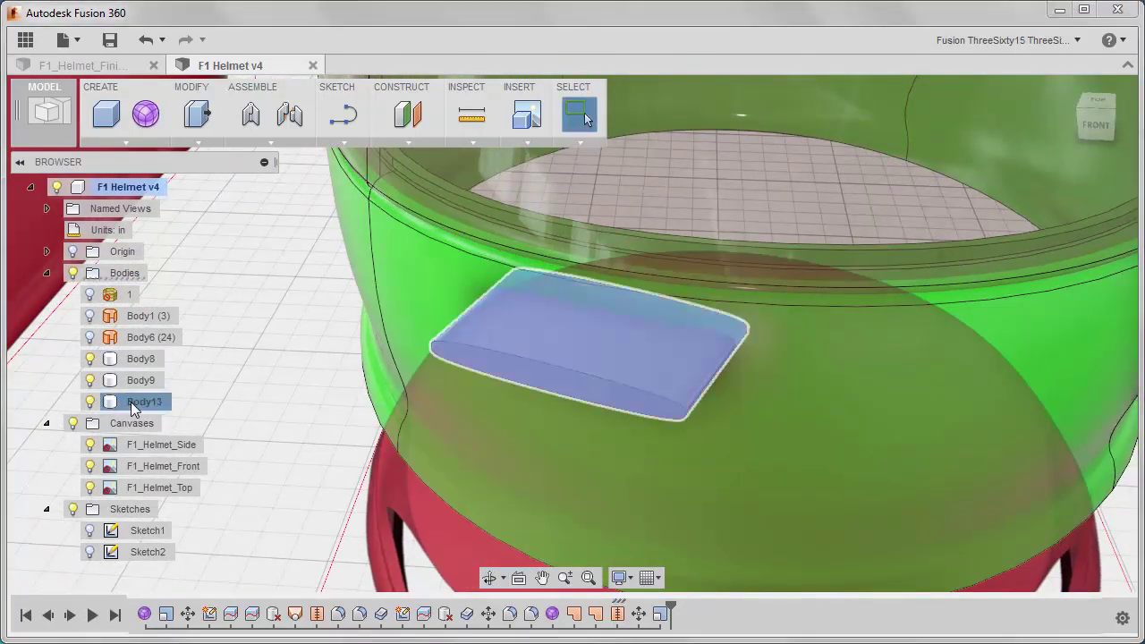
pyautogui.rightClick(135, 408)
pyautogui.click(194, 409)
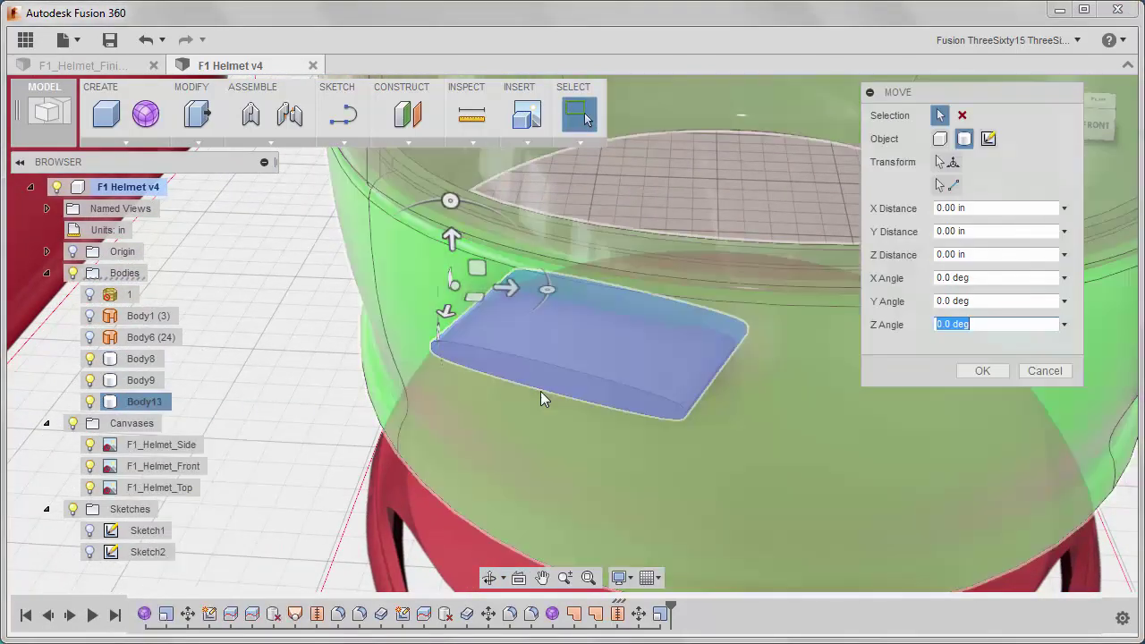
pyautogui.moveTo(507, 287); pyautogui.dragTo(455, 271)
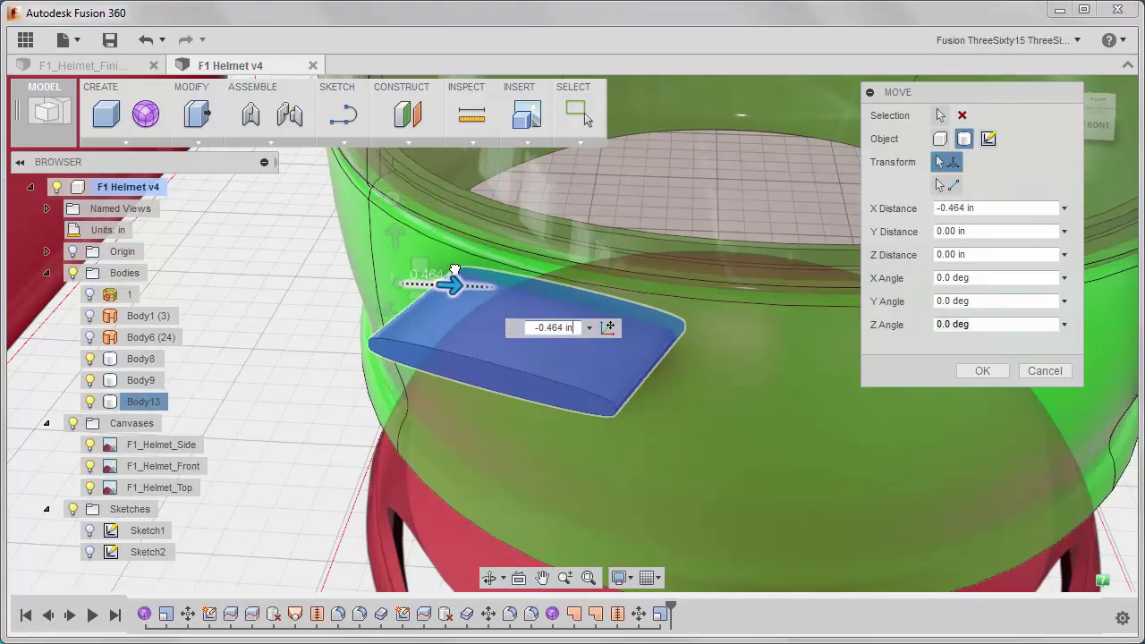
# Push the vent body about -0.631 in along Z into the helmet's chin and finish the move.
pyautogui.keyDown('shift'); pyautogui.moveTo(451, 277); pyautogui.dragTo(344, 364, button='middle'); pyautogui.keyUp('shift')
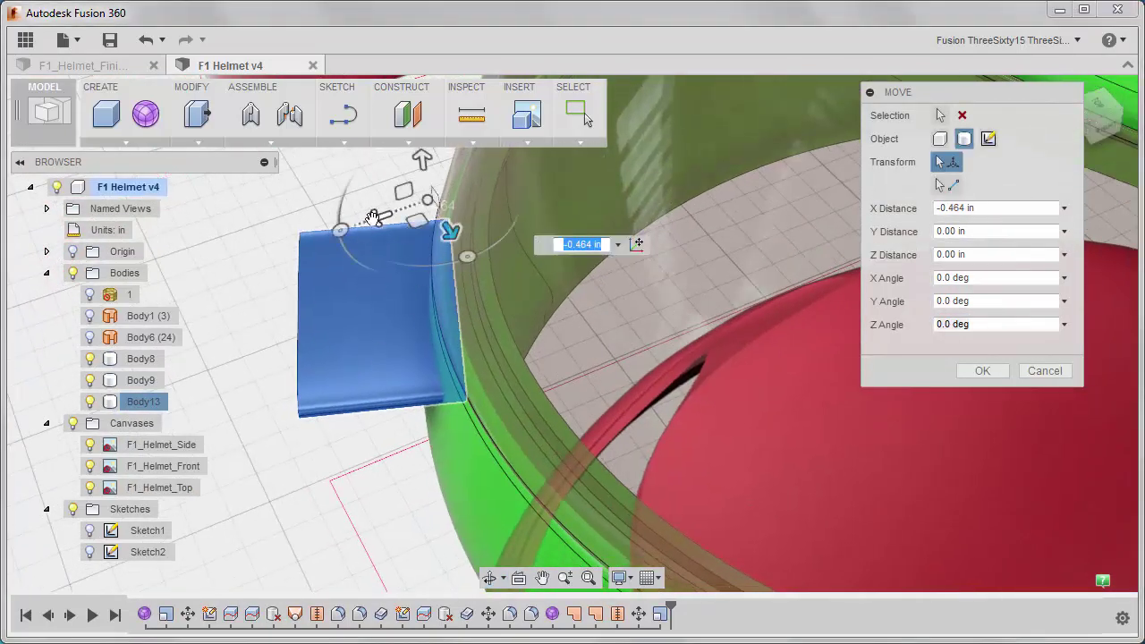
pyautogui.moveTo(450, 229); pyautogui.dragTo(445, 203)
pyautogui.keyDown('shift'); pyautogui.moveTo(451, 275); pyautogui.dragTo(479, 228, button='middle'); pyautogui.keyUp('shift')
pyautogui.click(1106, 128)
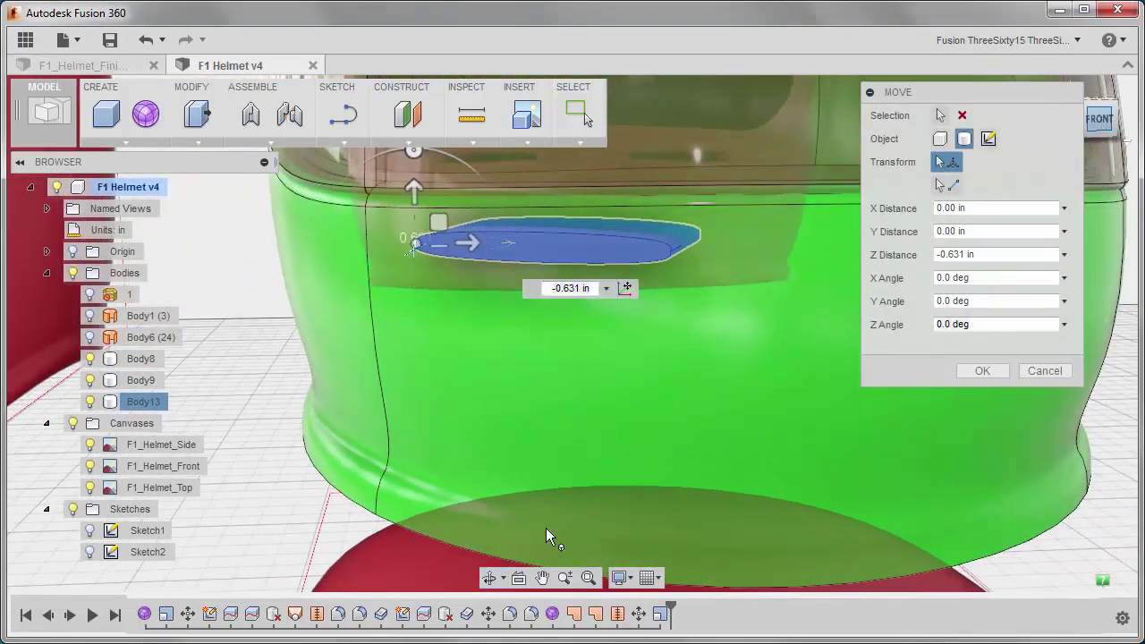
pyautogui.scroll(-3, 659, 387)
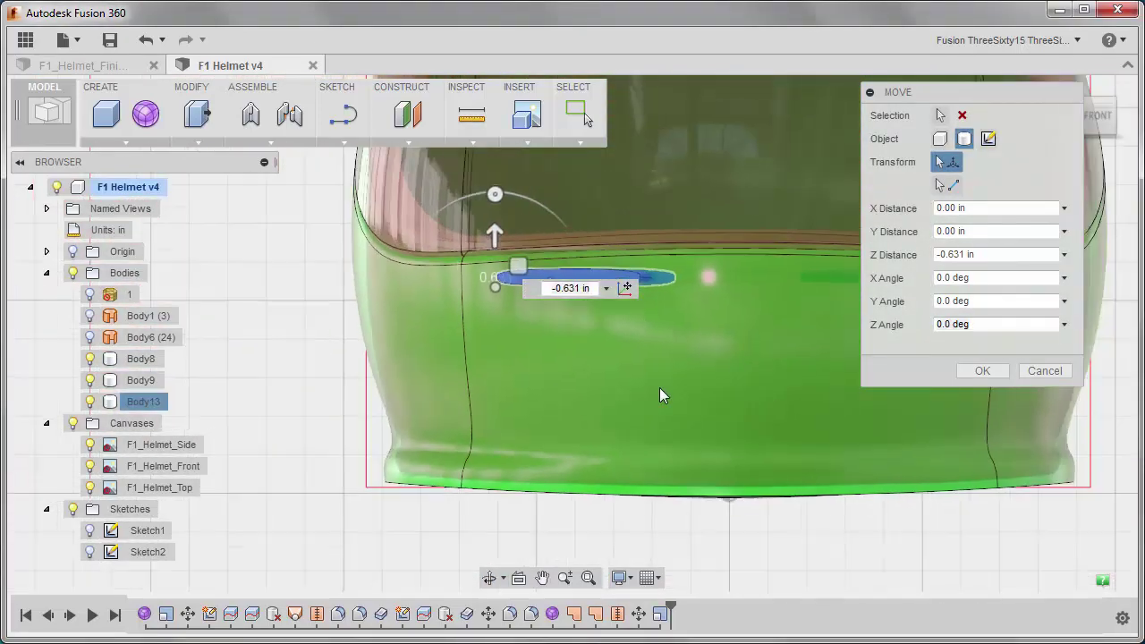
pyautogui.moveTo(659, 392); pyautogui.dragTo(561, 413, button='middle')
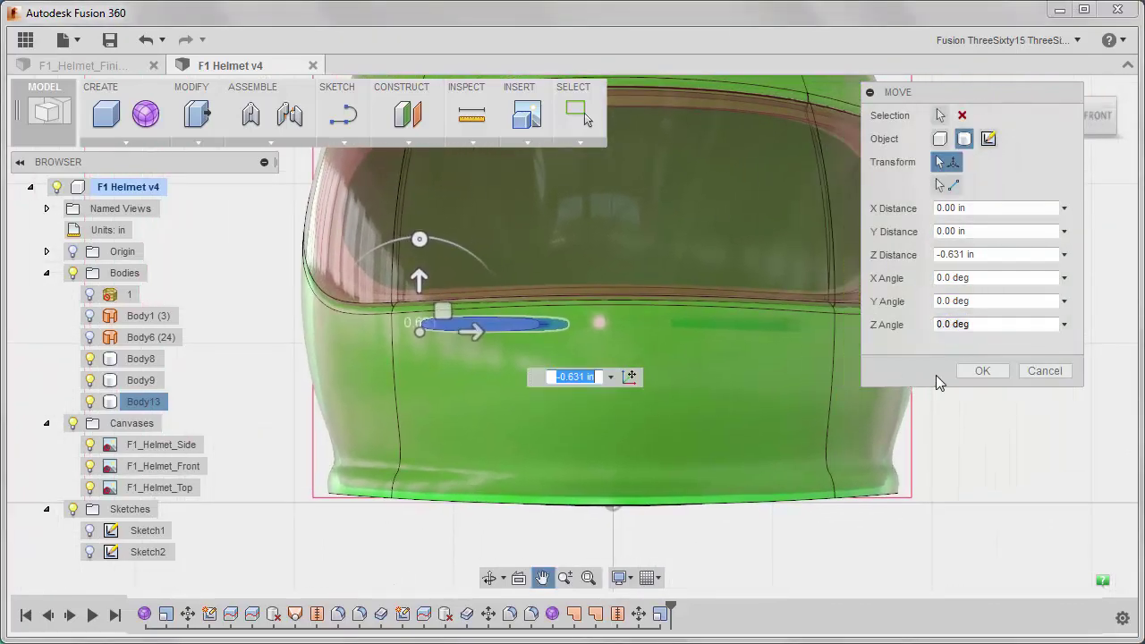
pyautogui.click(982, 370)
# Mirror the vent body across the helmet's vertical centre plane, using the bodies pattern type.
pyautogui.keyDown('shift'); pyautogui.moveTo(685, 402); pyautogui.dragTo(325, 331, button='middle'); pyautogui.keyUp('shift')
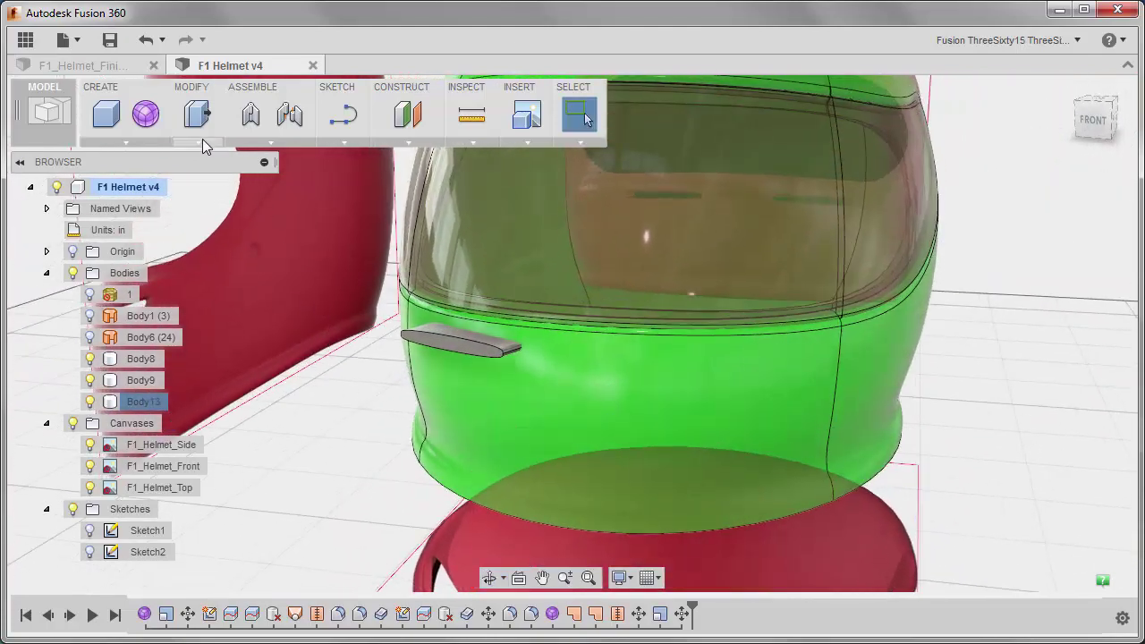
pyautogui.click(125, 143)
pyautogui.click(134, 437)
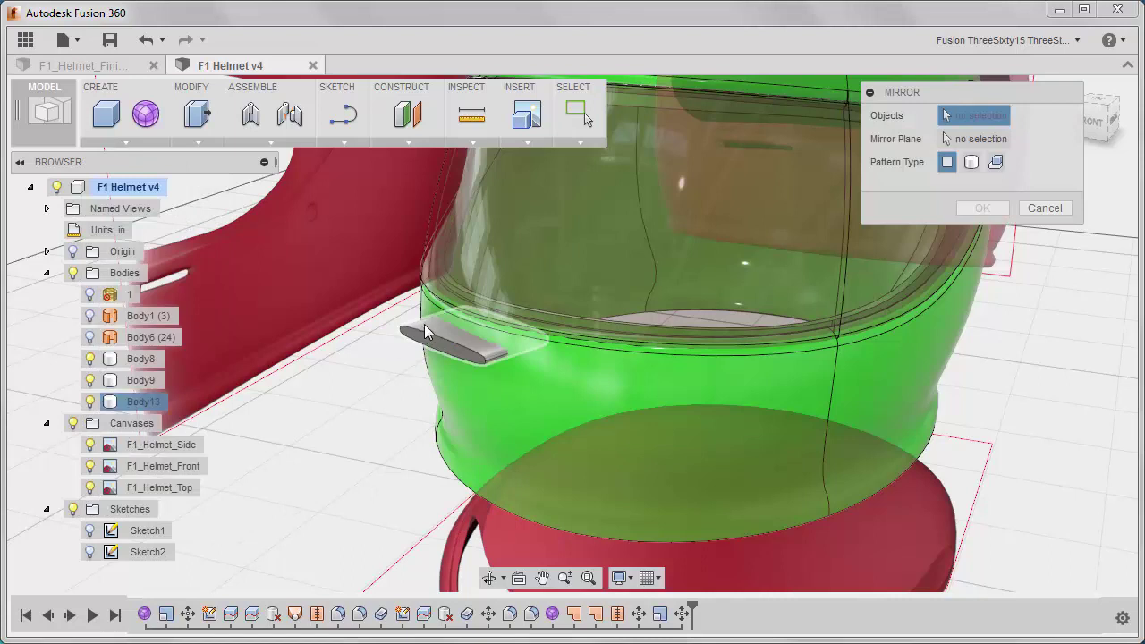
pyautogui.click(425, 331)
pyautogui.click(967, 144)
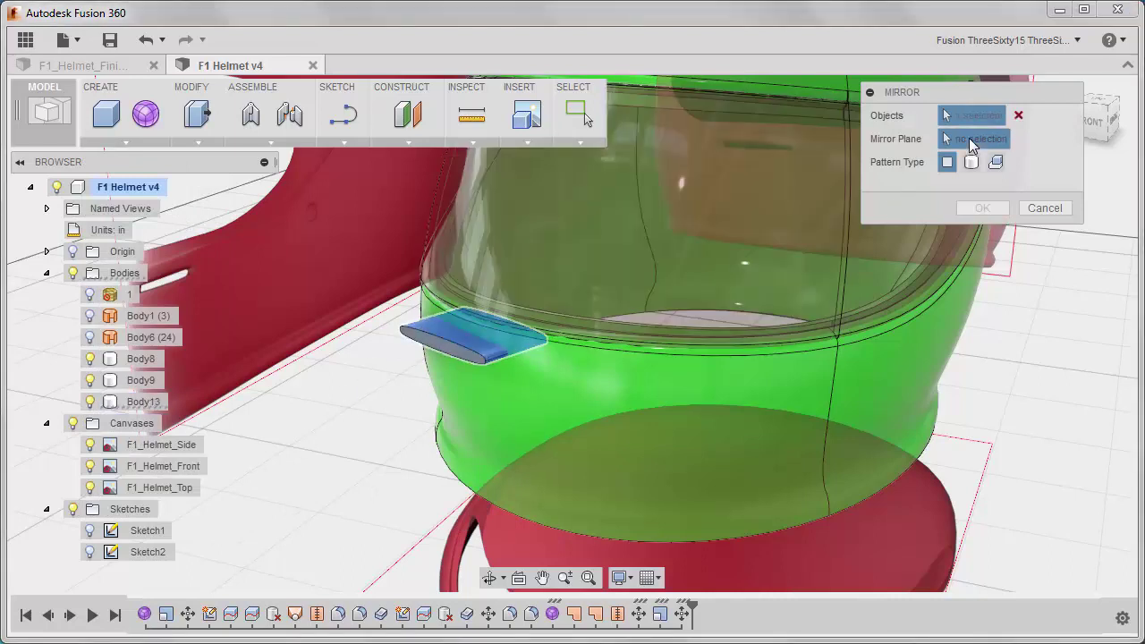
pyautogui.click(686, 330)
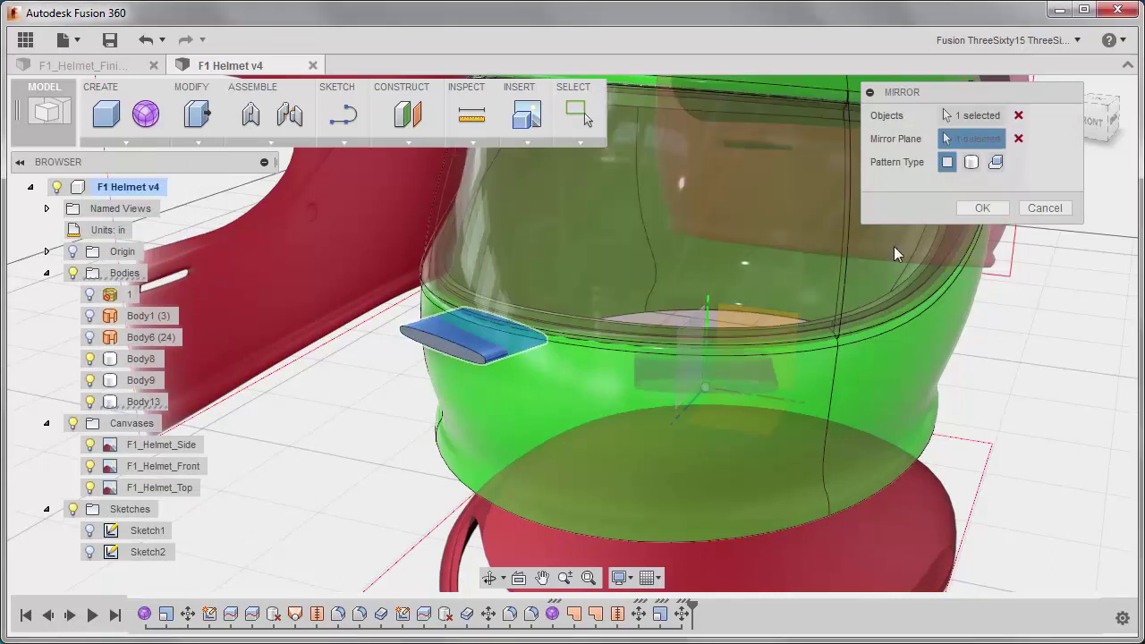
pyautogui.click(971, 162)
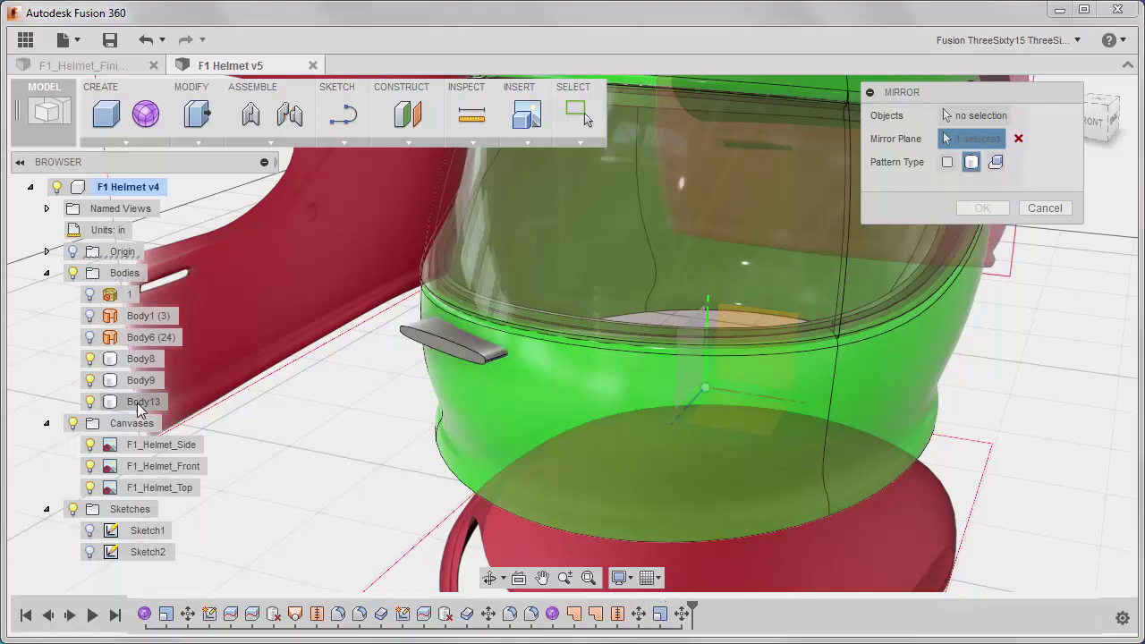
pyautogui.click(972, 117)
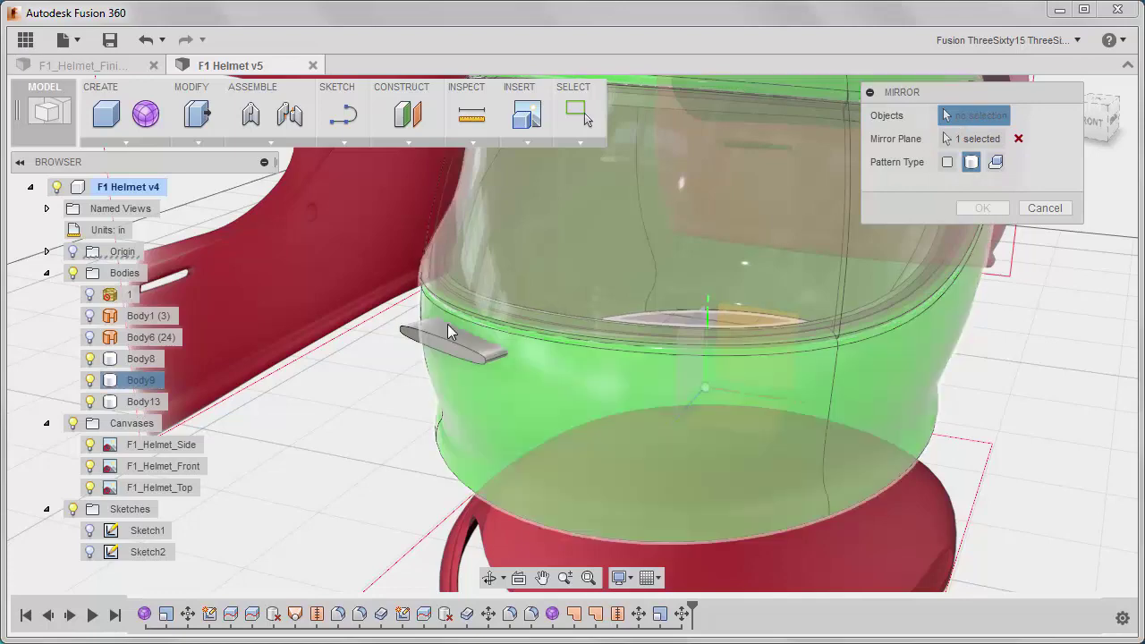
pyautogui.click(143, 402)
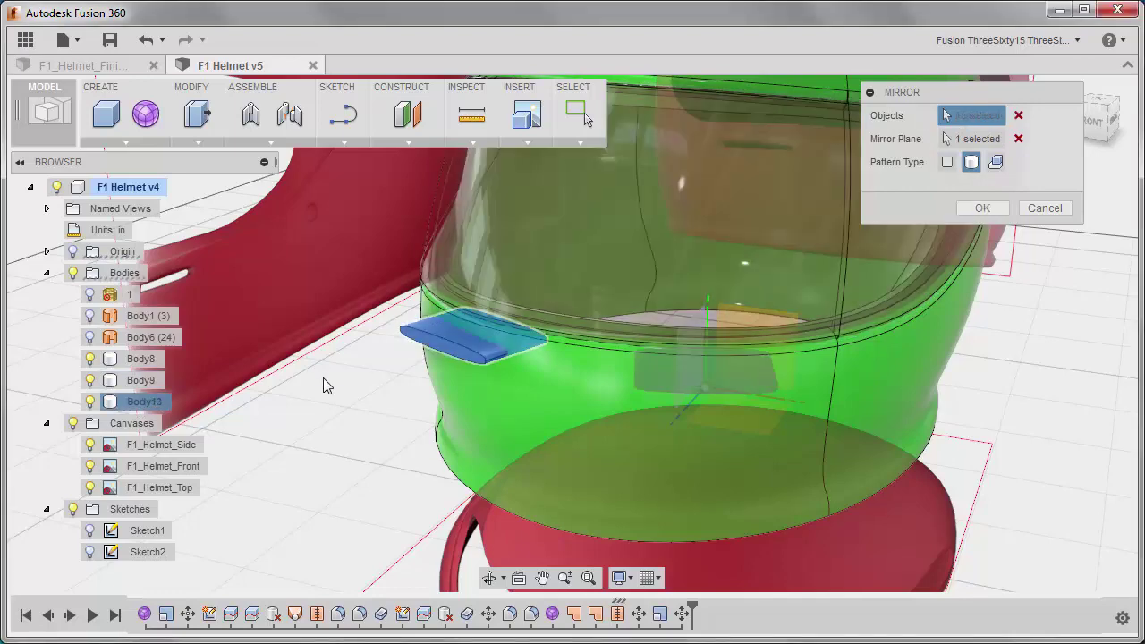
pyautogui.click(980, 208)
# Cut both vent bodies out of the helmet shell with Combine, without keeping the tool bodies.
pyautogui.keyDown('shift'); pyautogui.moveTo(689, 332); pyautogui.dragTo(355, 362, button='middle'); pyautogui.keyUp('shift')
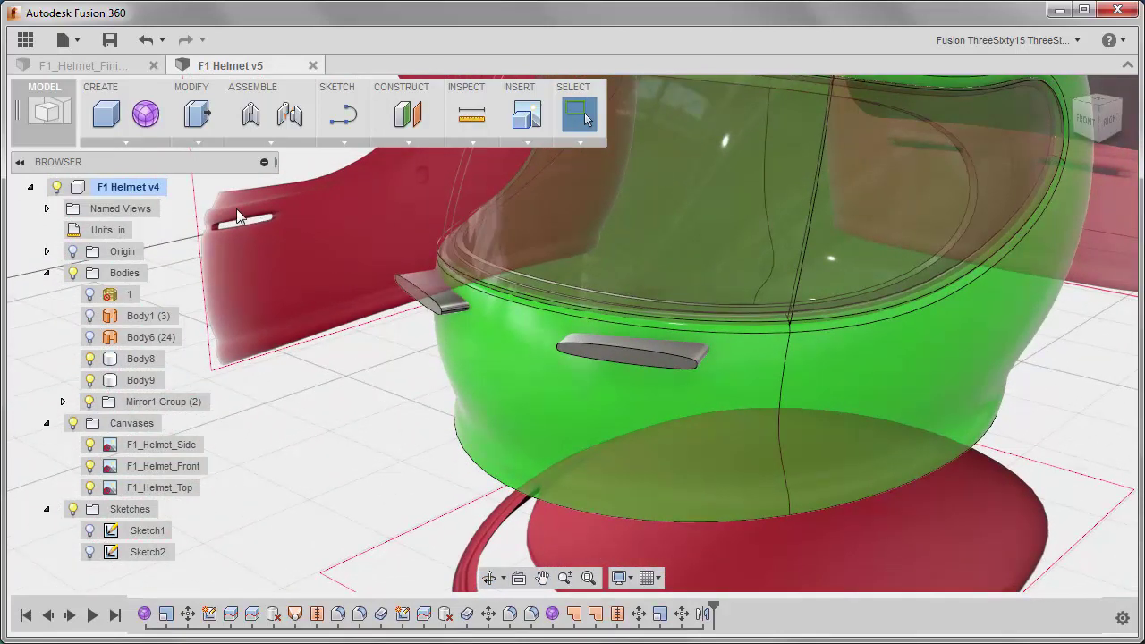
pyautogui.click(214, 140)
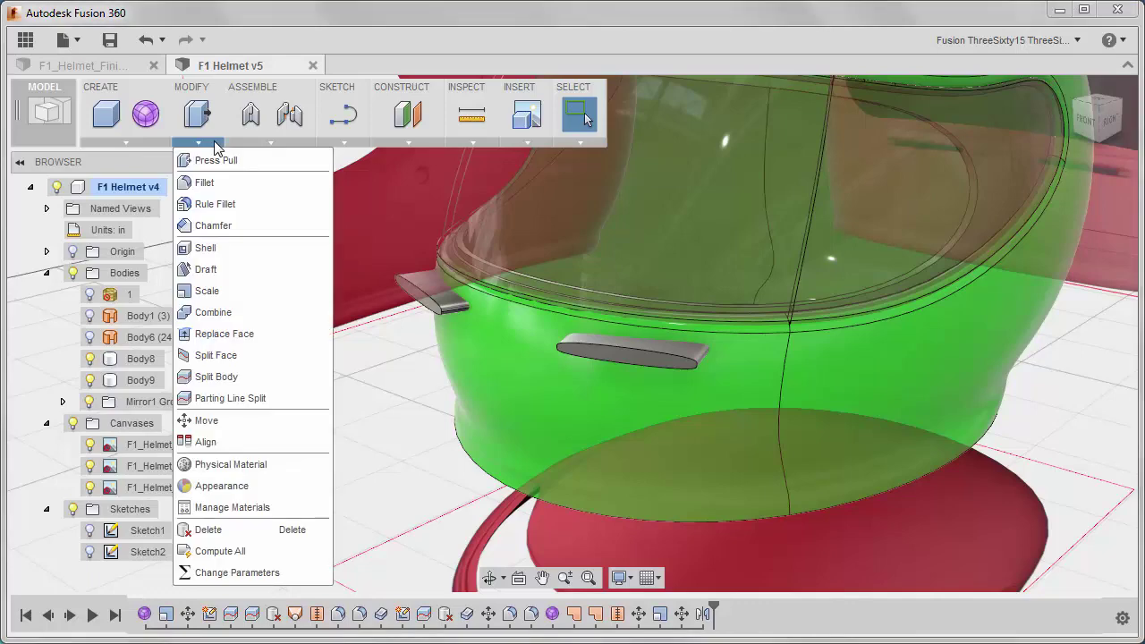
pyautogui.click(213, 315)
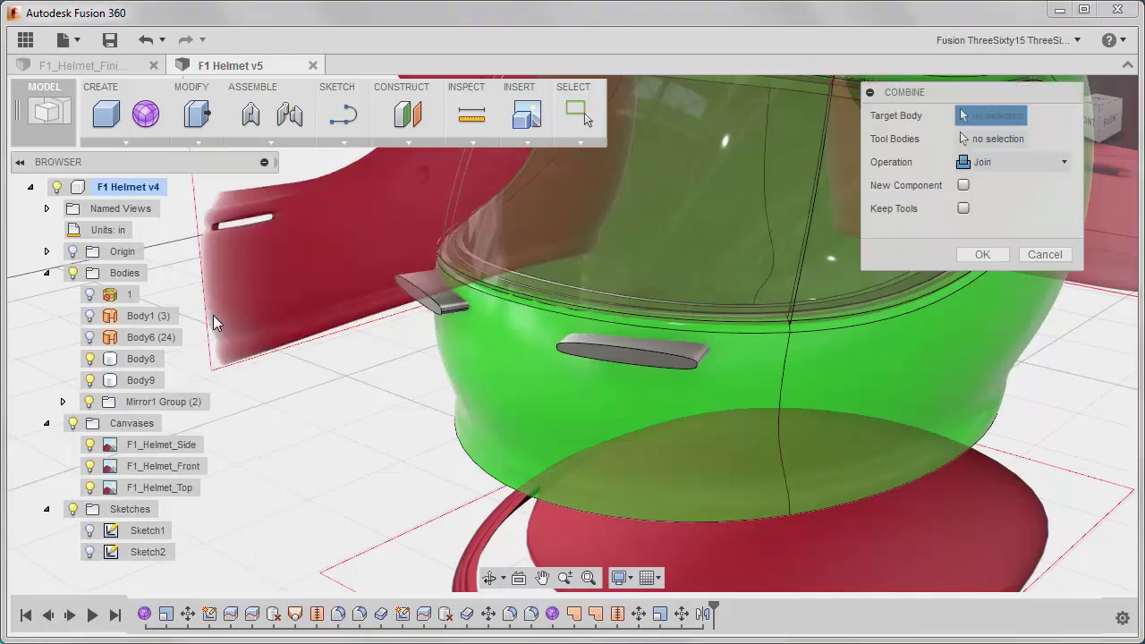
pyautogui.click(1018, 163)
pyautogui.click(991, 206)
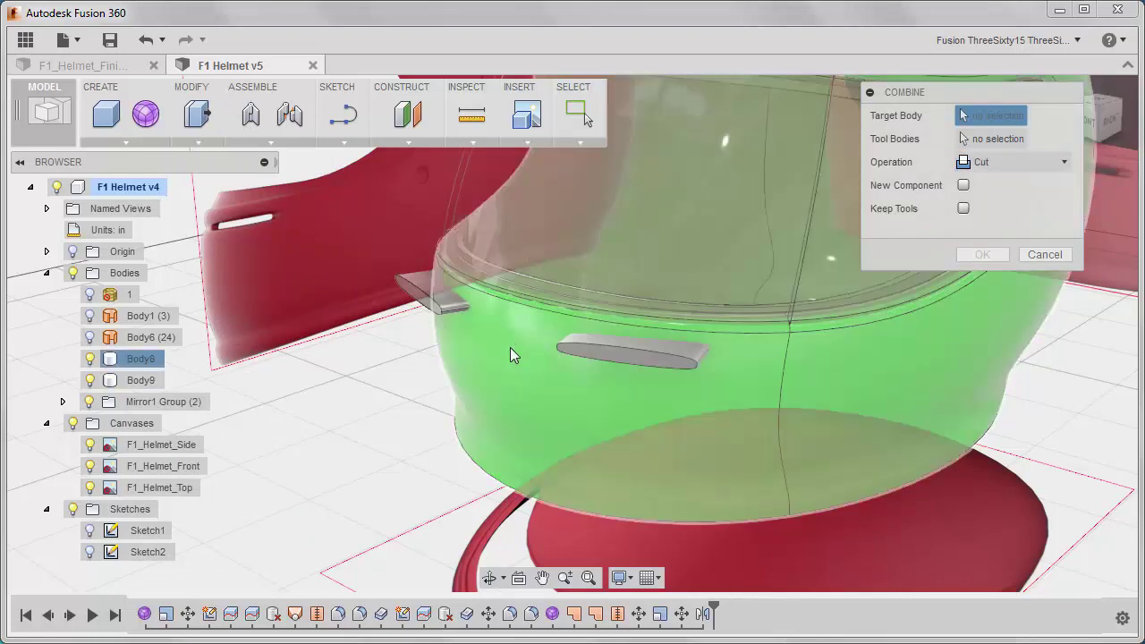
pyautogui.click(510, 347)
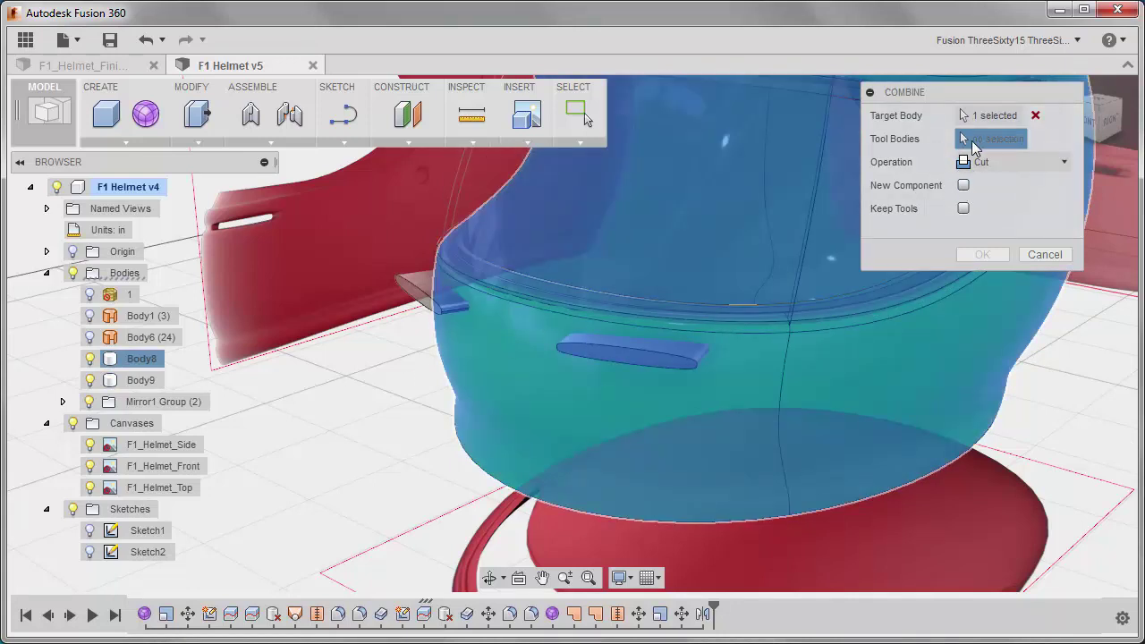
pyautogui.click(426, 281)
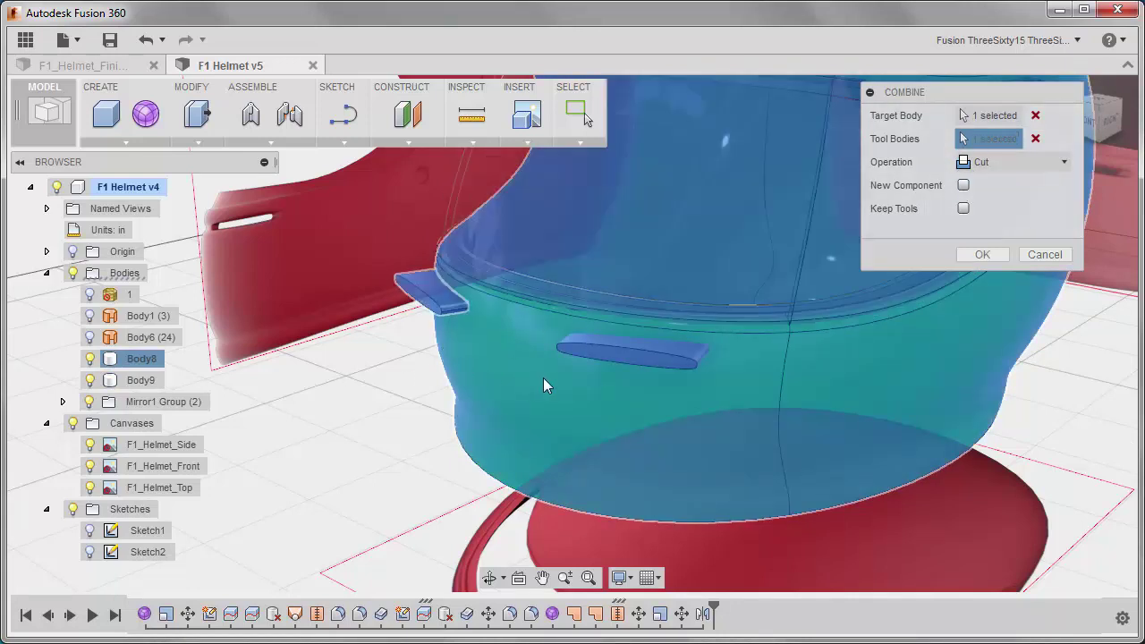
pyautogui.click(636, 344)
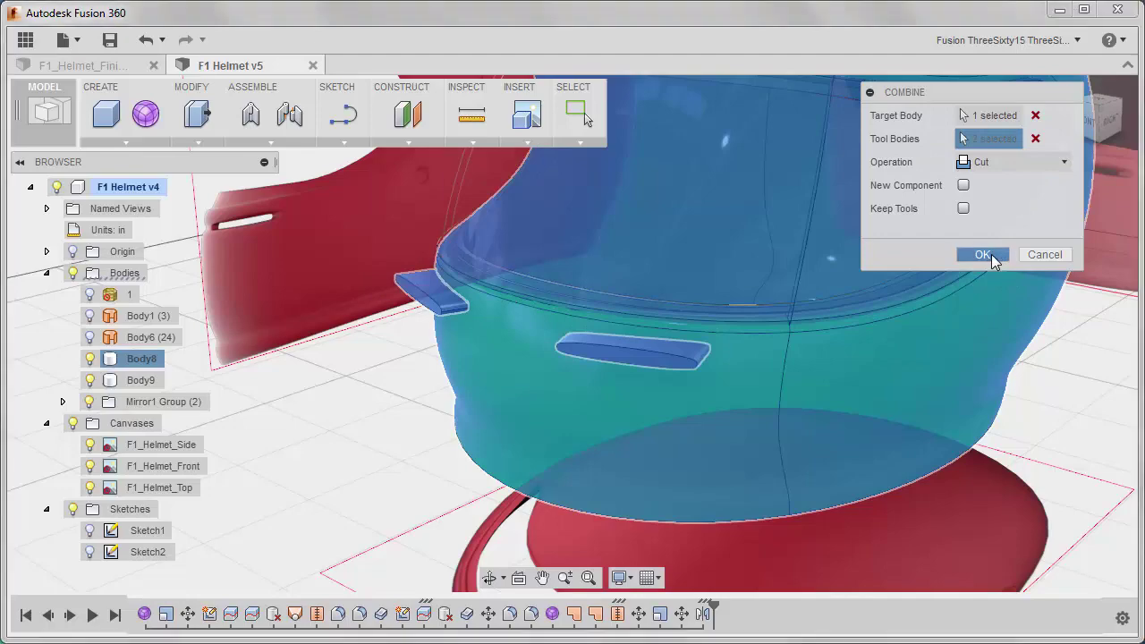
pyautogui.click(988, 255)
# Try to fillet the outer edges of both chin vent openings with a constant radius of 0.12 in.
pyautogui.keyDown('shift'); pyautogui.moveTo(378, 418); pyautogui.dragTo(426, 396, button='middle'); pyautogui.keyUp('shift')
pyautogui.click(447, 267)
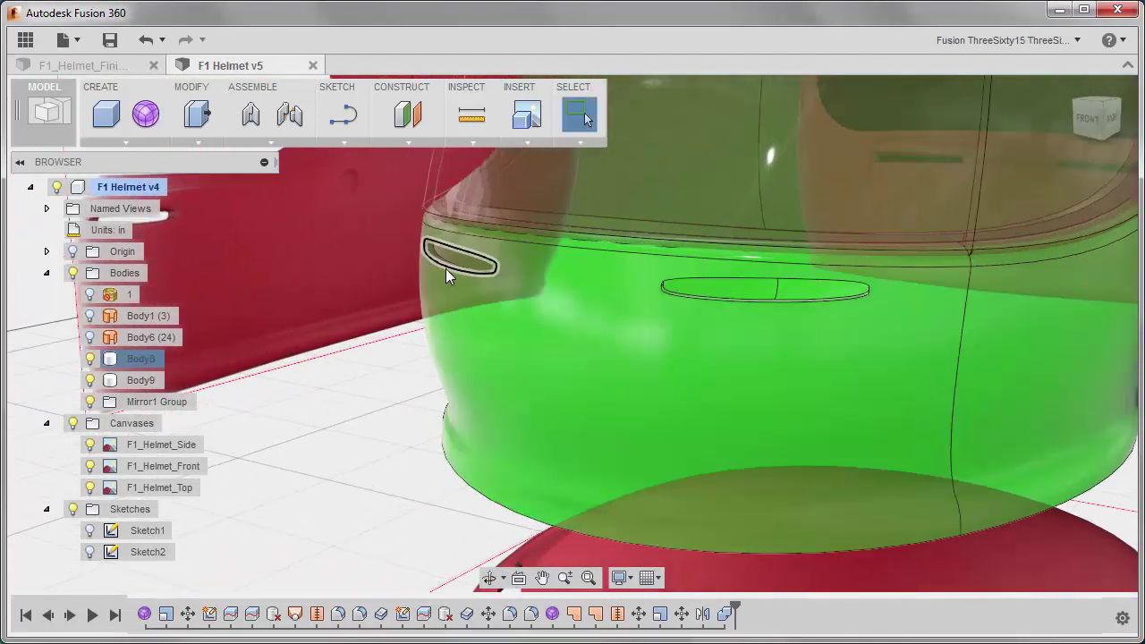
pyautogui.keyDown('ctrl'); pyautogui.click(743, 300); pyautogui.keyUp('ctrl')
pyautogui.rightClick(354, 355)
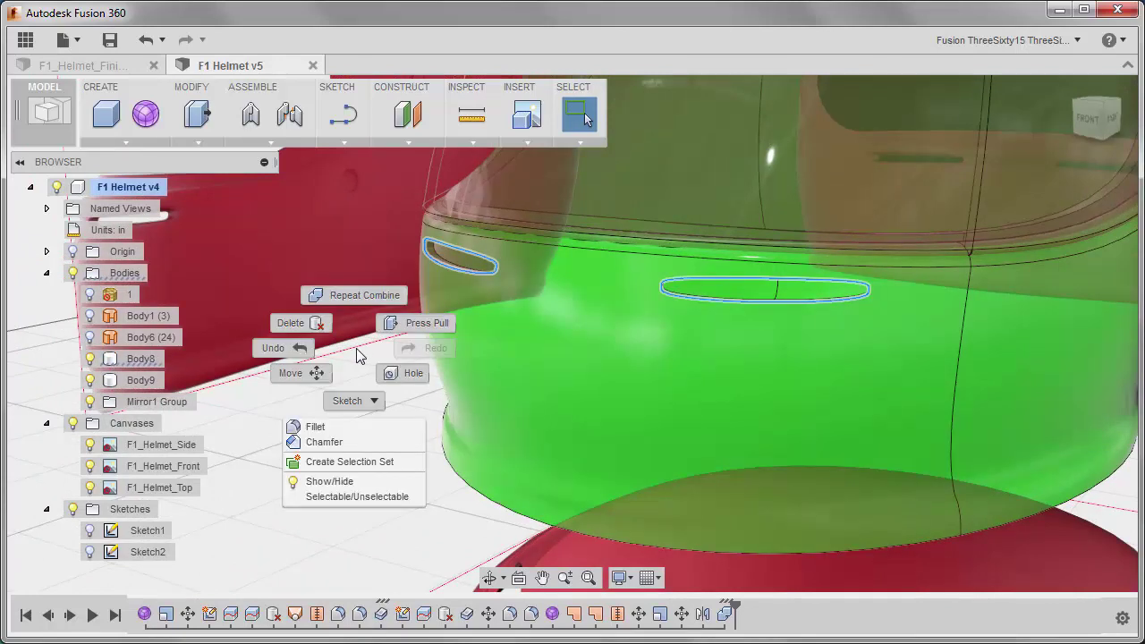
pyautogui.click(310, 426)
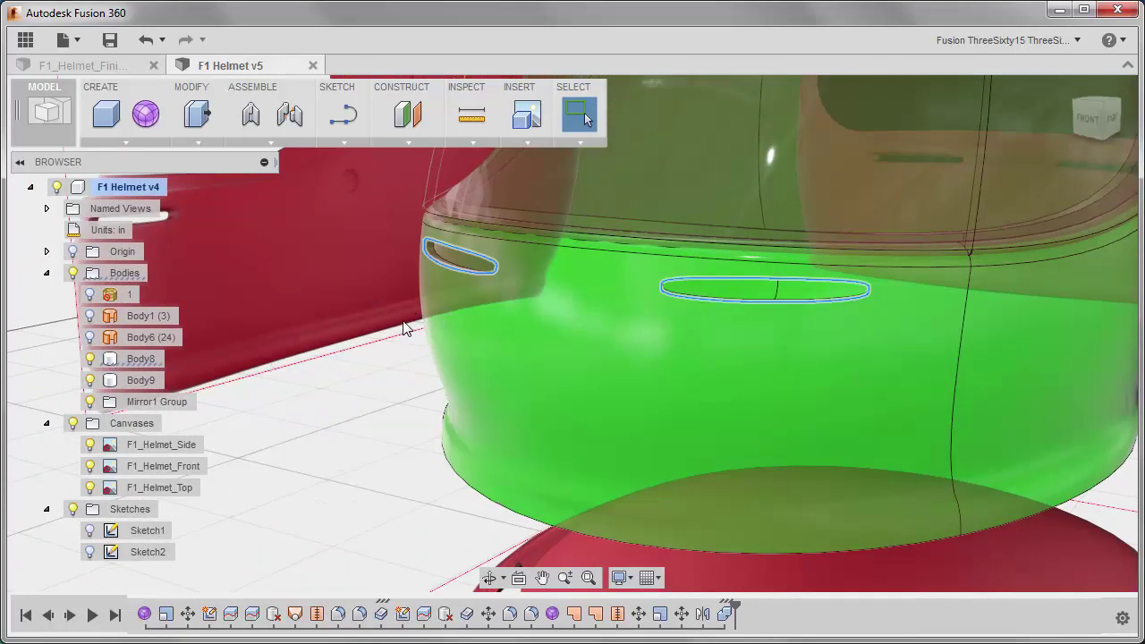
pyautogui.write('f')
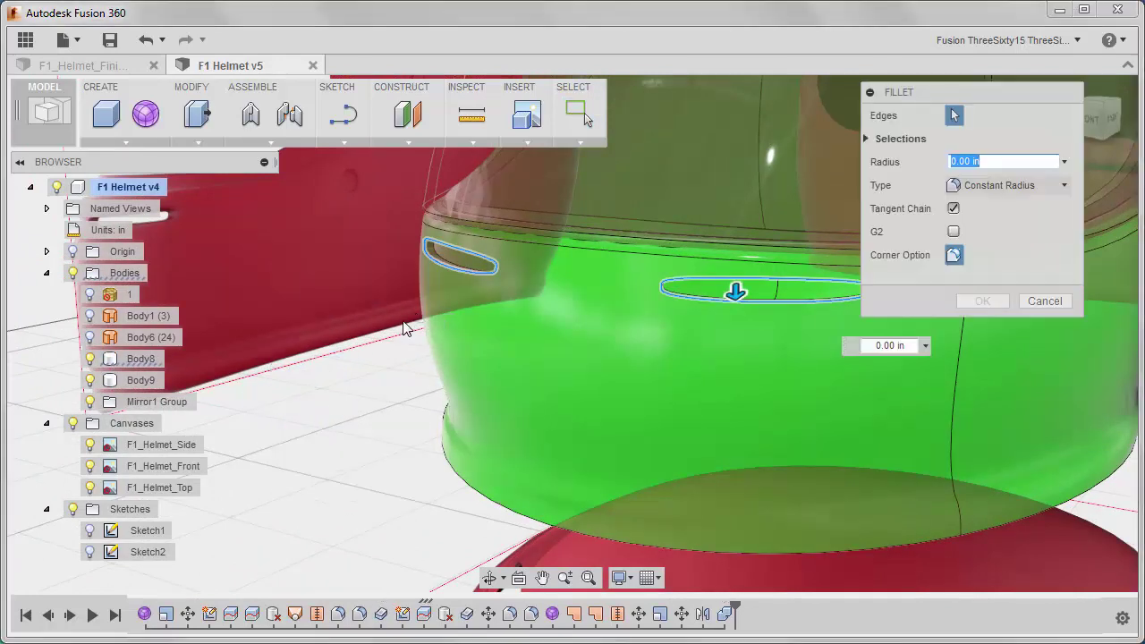
pyautogui.write('.12')
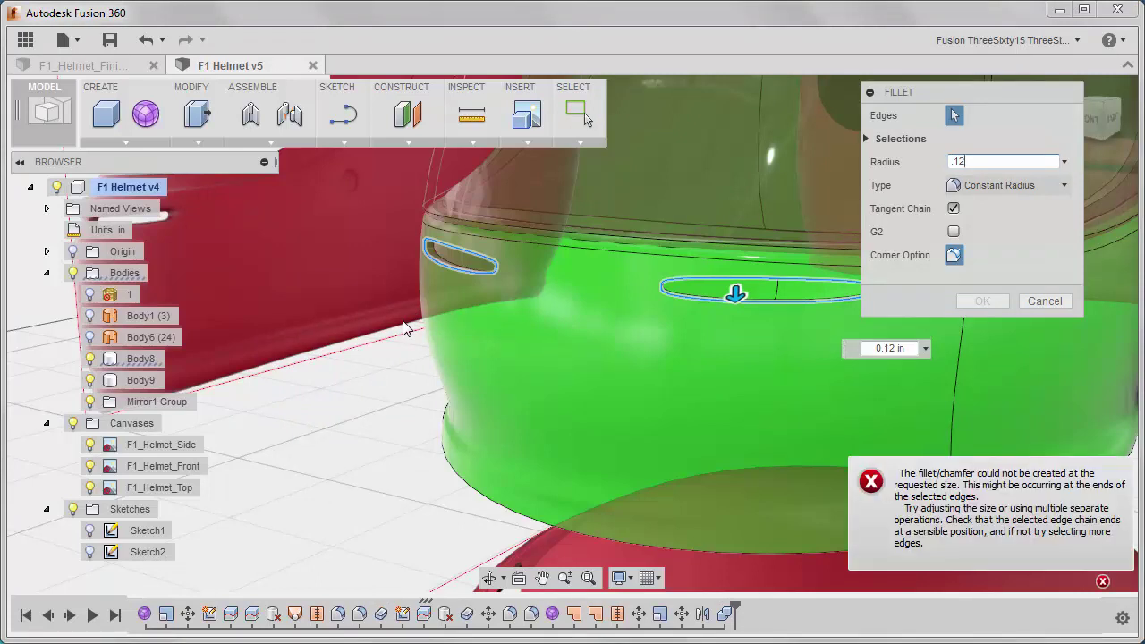
# Set the vent edge fillet radius to 0.06 in and finish the fillet.
pyautogui.press('BackSpace')
pyautogui.press('BackSpace')
pyautogui.press('BackSpace')
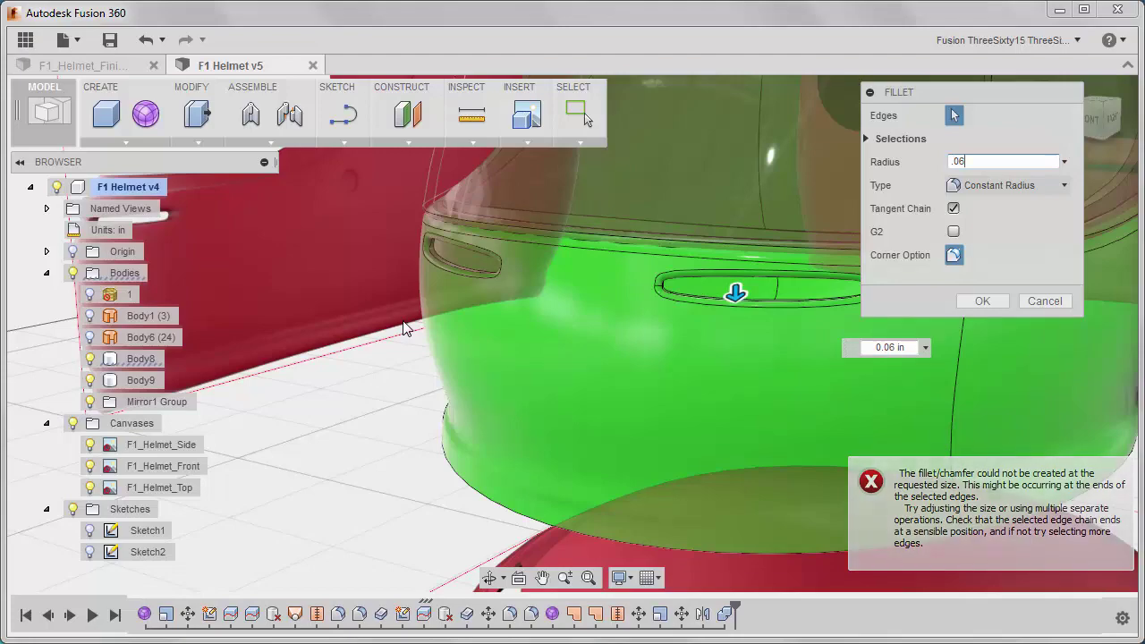
pyautogui.click(982, 302)
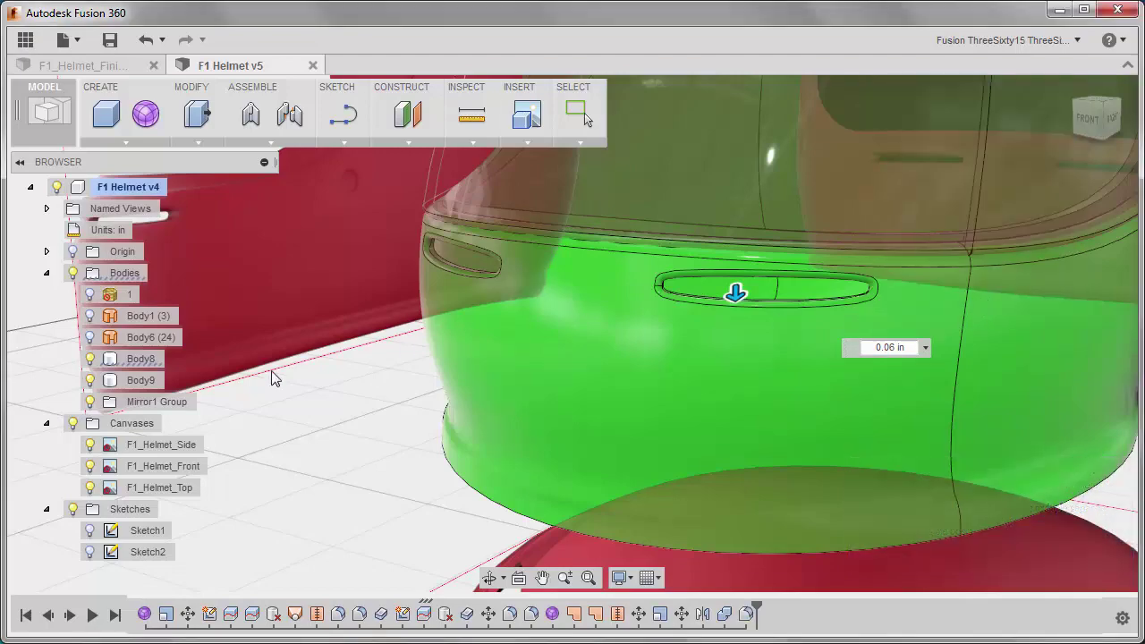
# Examine the whole helmet from the front and side, including the filleted chin vents and the visor body.
pyautogui.scroll(-3, 357, 354)
pyautogui.keyDown('shift'); pyautogui.moveTo(360, 350); pyautogui.dragTo(323, 465, button='middle'); pyautogui.keyUp('shift')
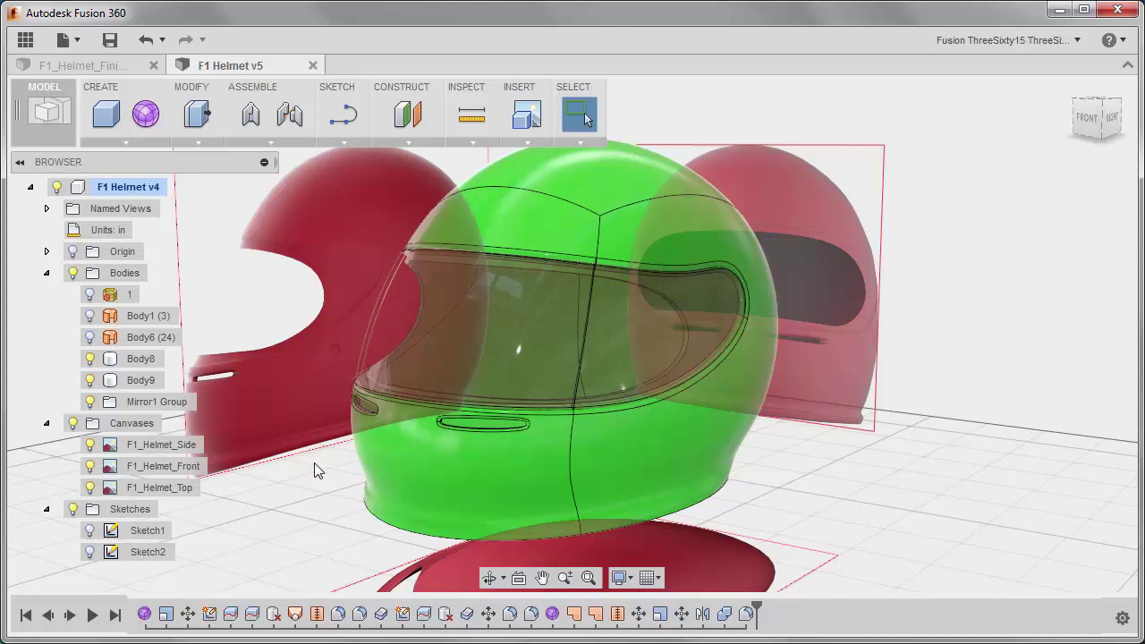
pyautogui.keyDown('shift'); pyautogui.moveTo(324, 464); pyautogui.dragTo(302, 473, button='middle'); pyautogui.keyUp('shift')
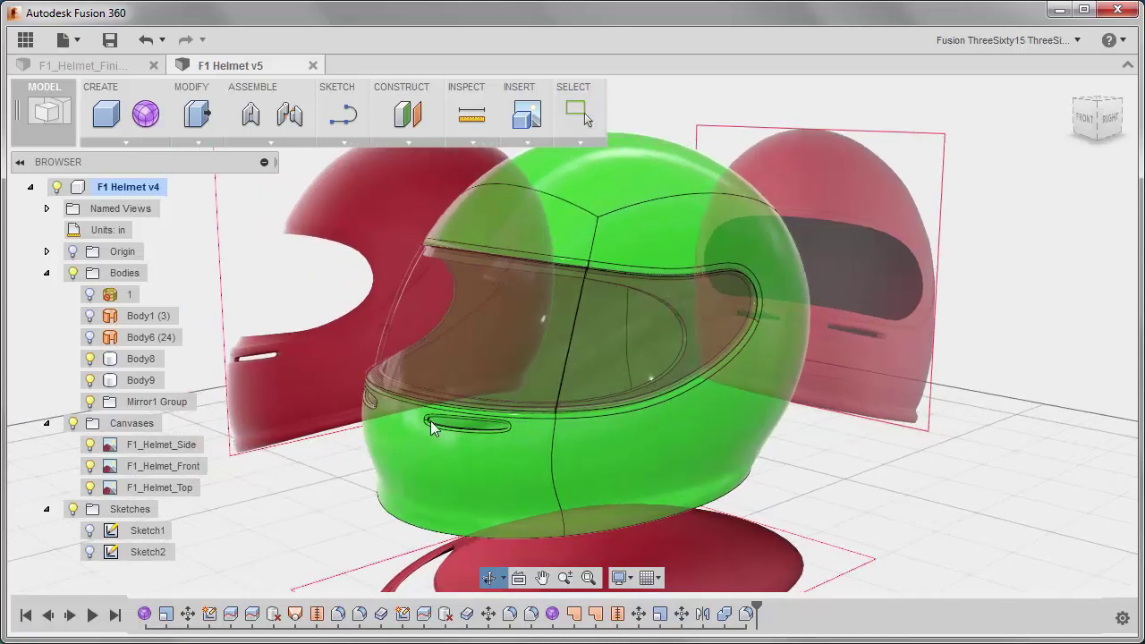
pyautogui.click(734, 285)
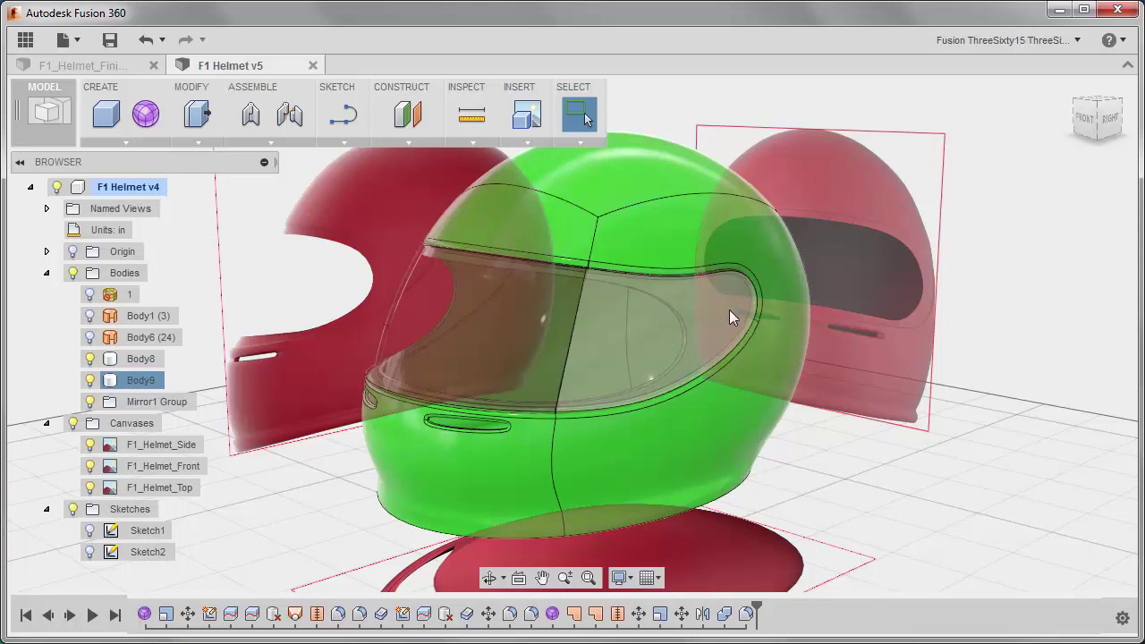
pyautogui.press('Escape')
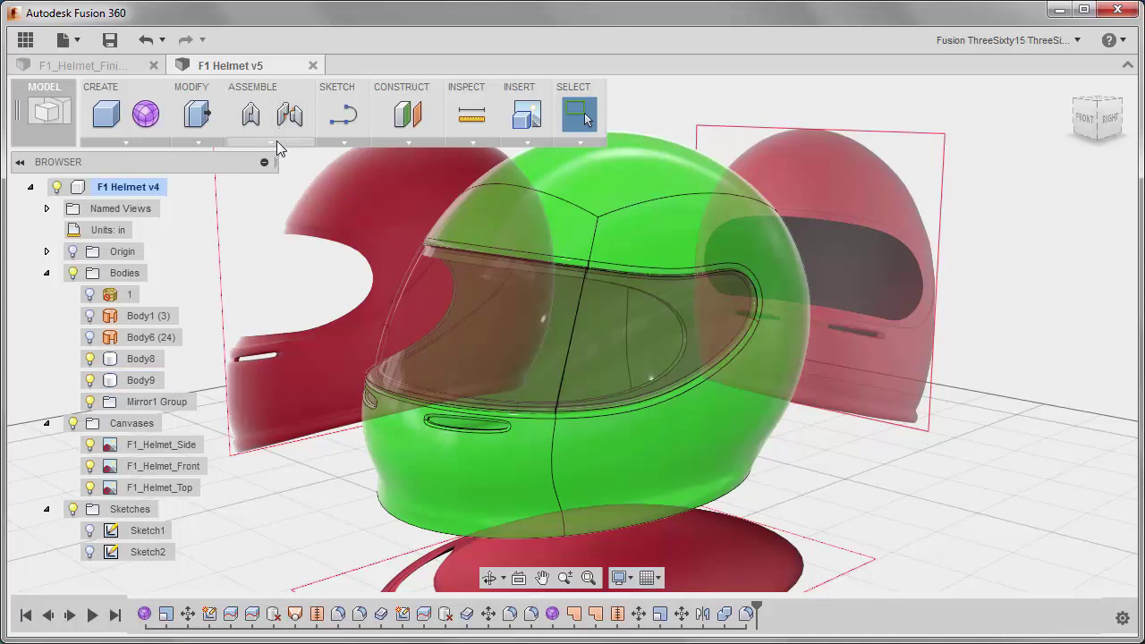
pyautogui.click(431, 301)
pyautogui.click(282, 487)
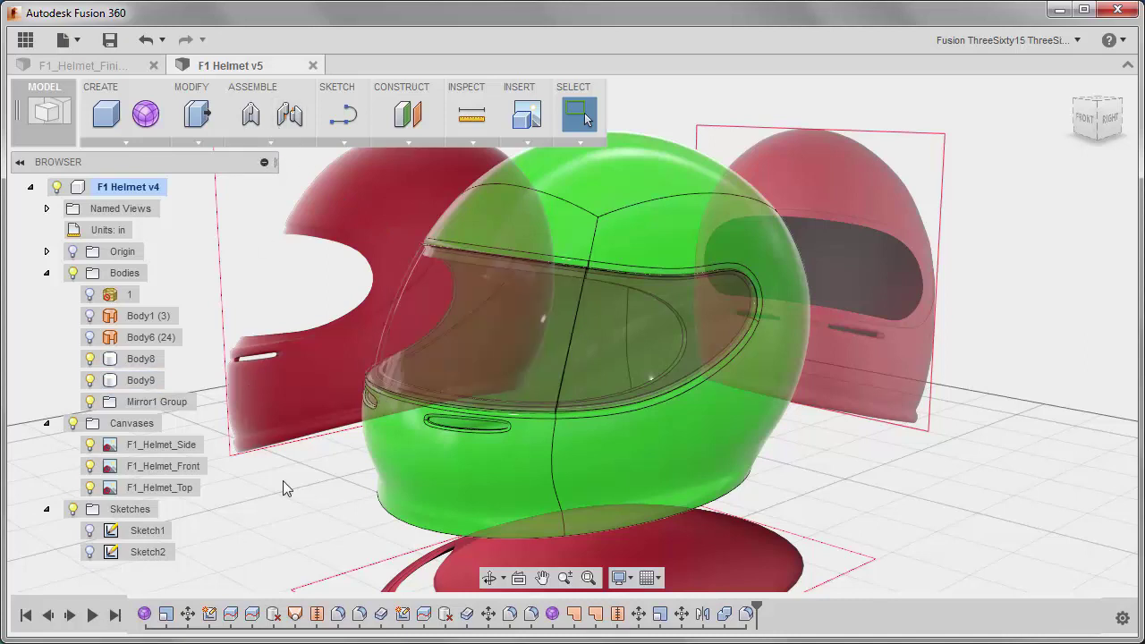